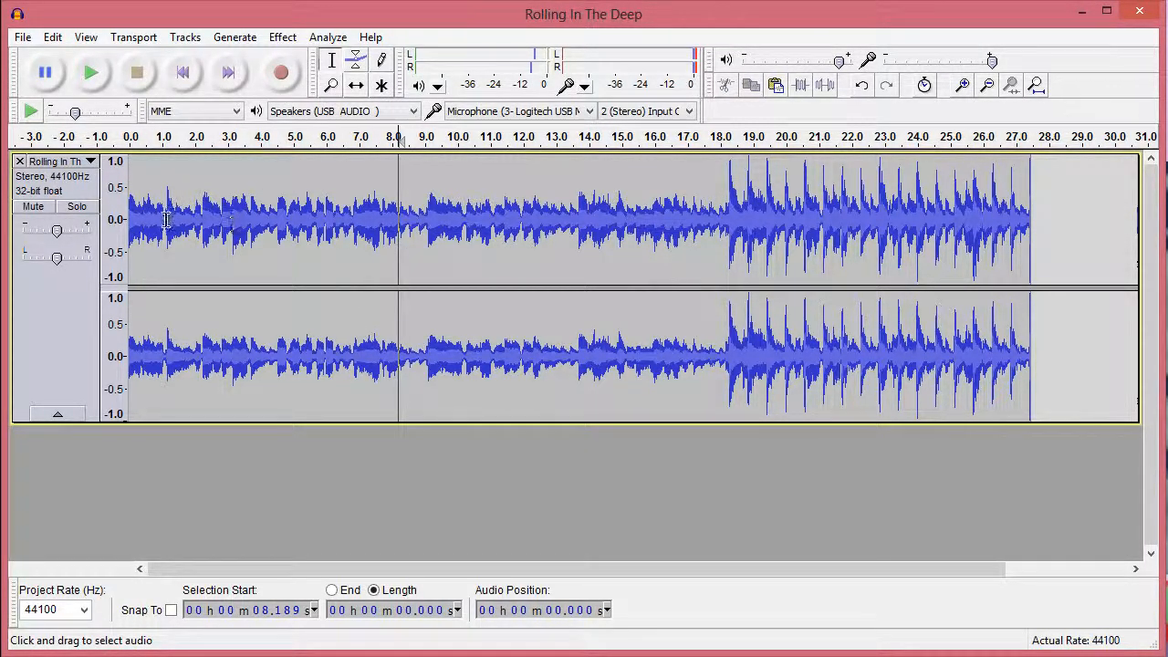
Step: Mute the Rolling In The Deep track and record a new microphone track from the start of the project
{"action": "left_click", "coordinate": [183, 73]}
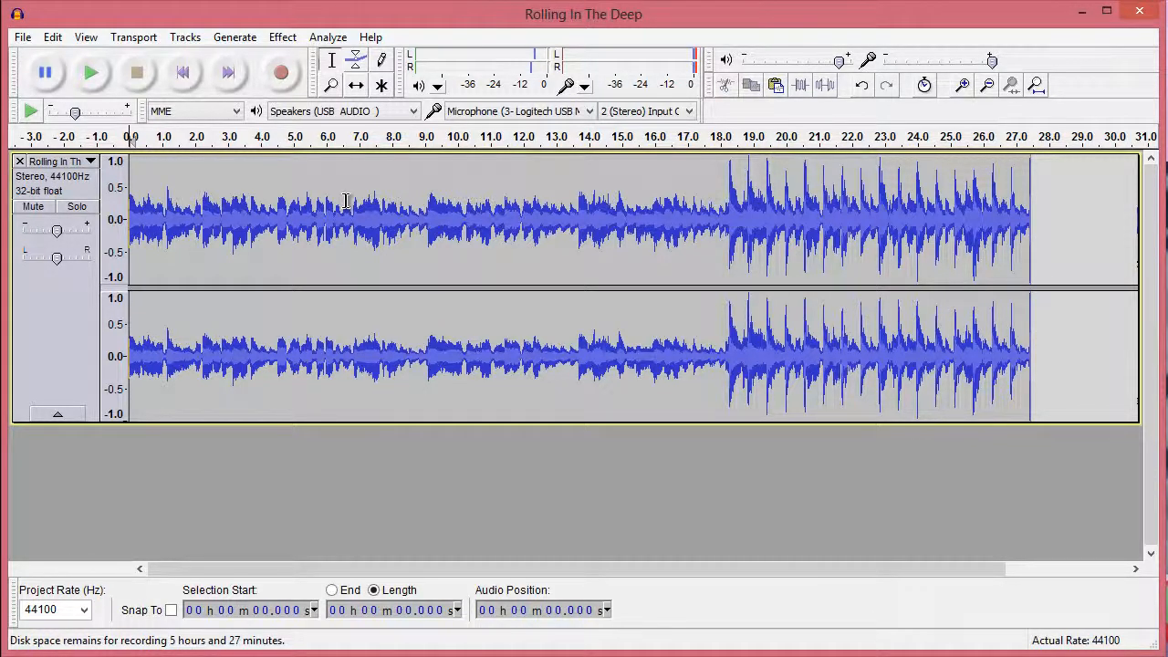
{"action": "left_click", "coordinate": [34, 206]}
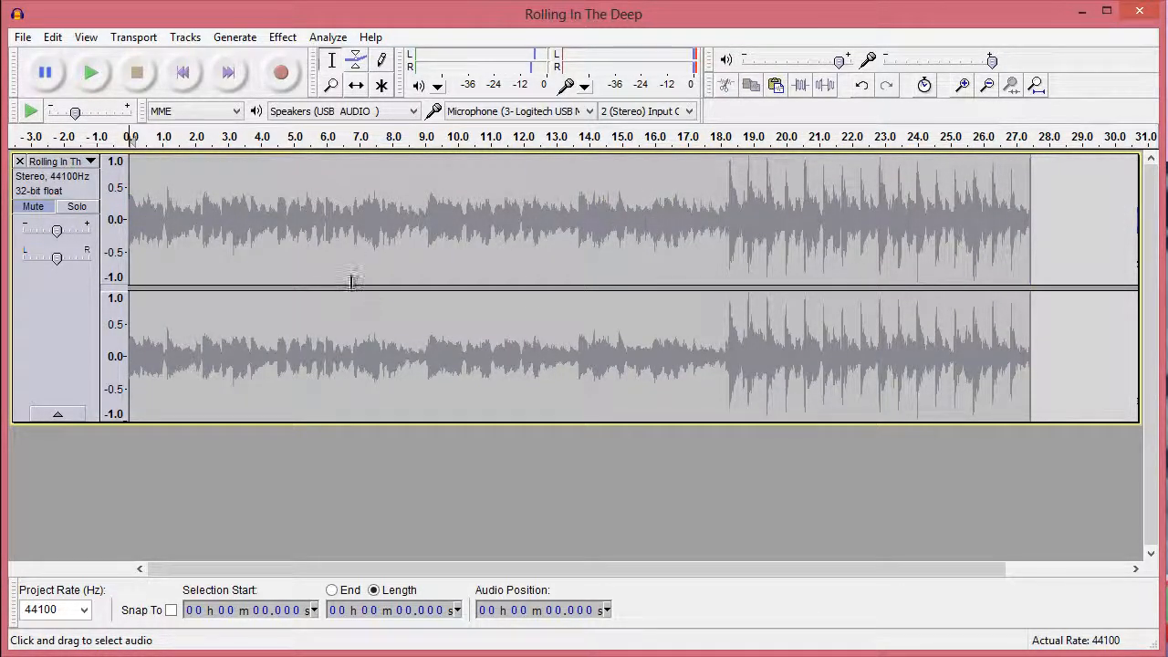
{"action": "left_click", "coordinate": [281, 75]}
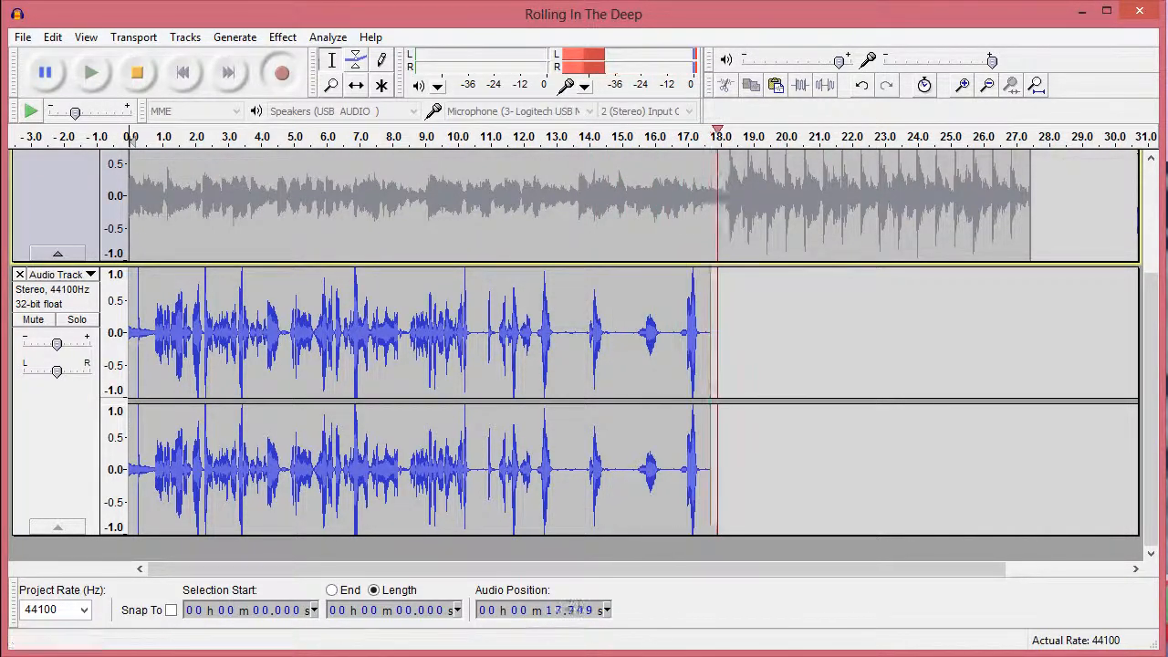
{"action": "left_click", "coordinate": [136, 73]}
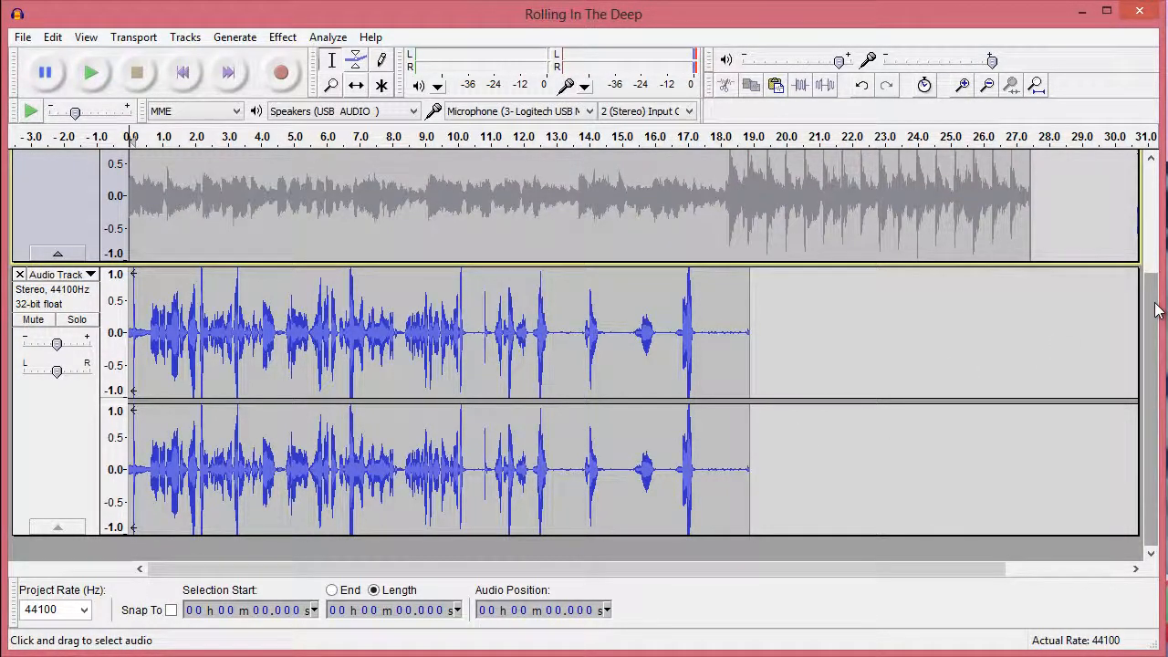
Step: Unmute the Rolling In The Deep track and play both tracks together from about 0.8 seconds
{"action": "left_click_drag", "start_coordinate": [1155, 310], "coordinate": [1108, 229]}
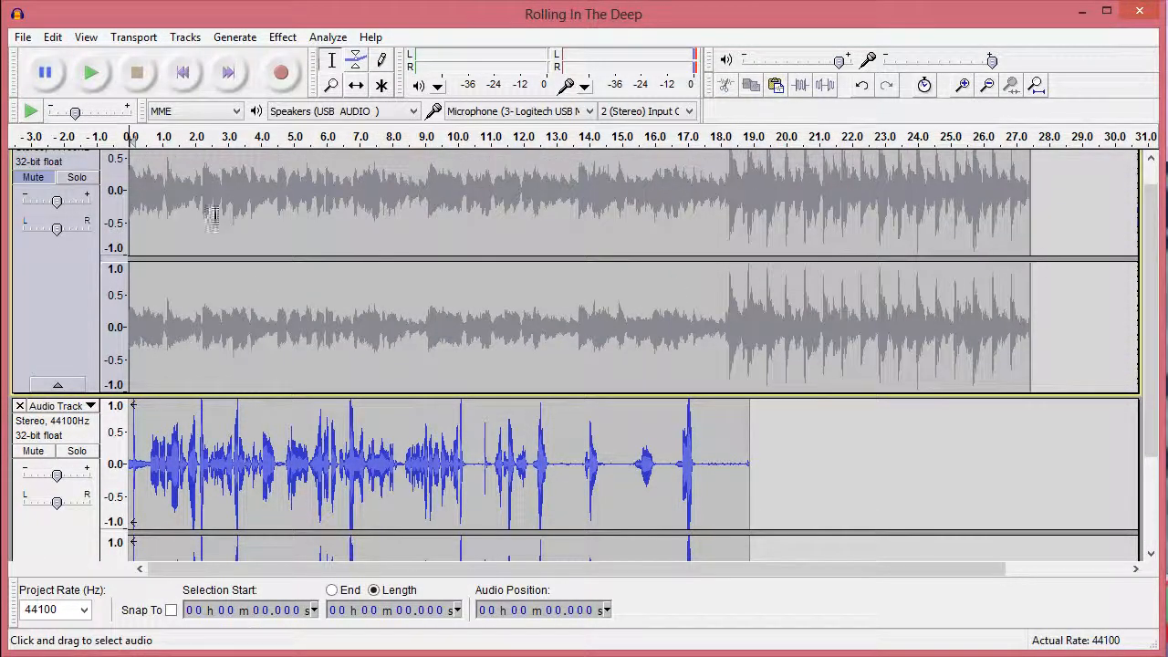
{"action": "left_click", "coordinate": [32, 178]}
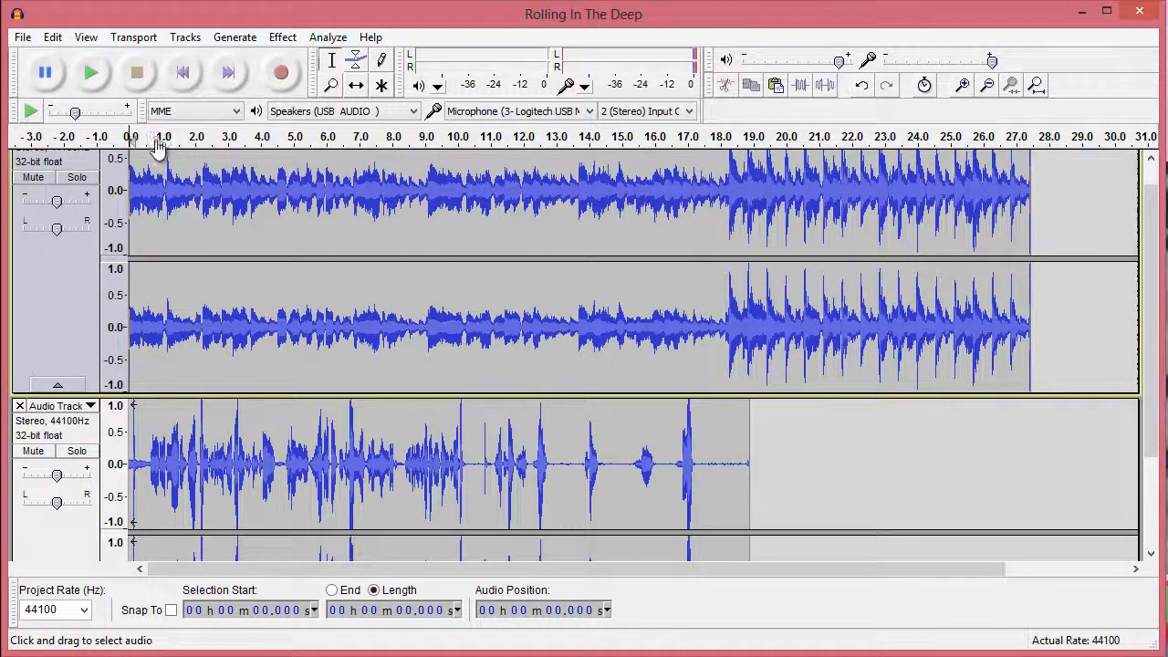
{"action": "left_click", "coordinate": [156, 170]}
{"action": "scroll", "coordinate": [349, 186], "scroll_direction": "up", "scroll_amount": 1}
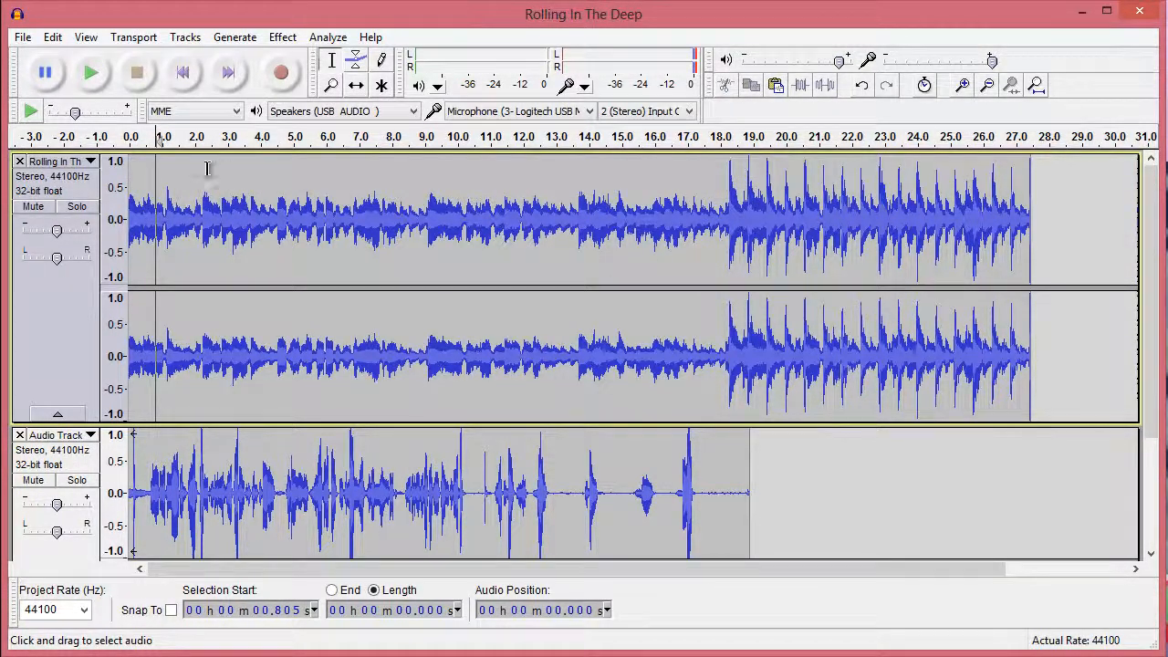
{"action": "left_click", "coordinate": [90, 73]}
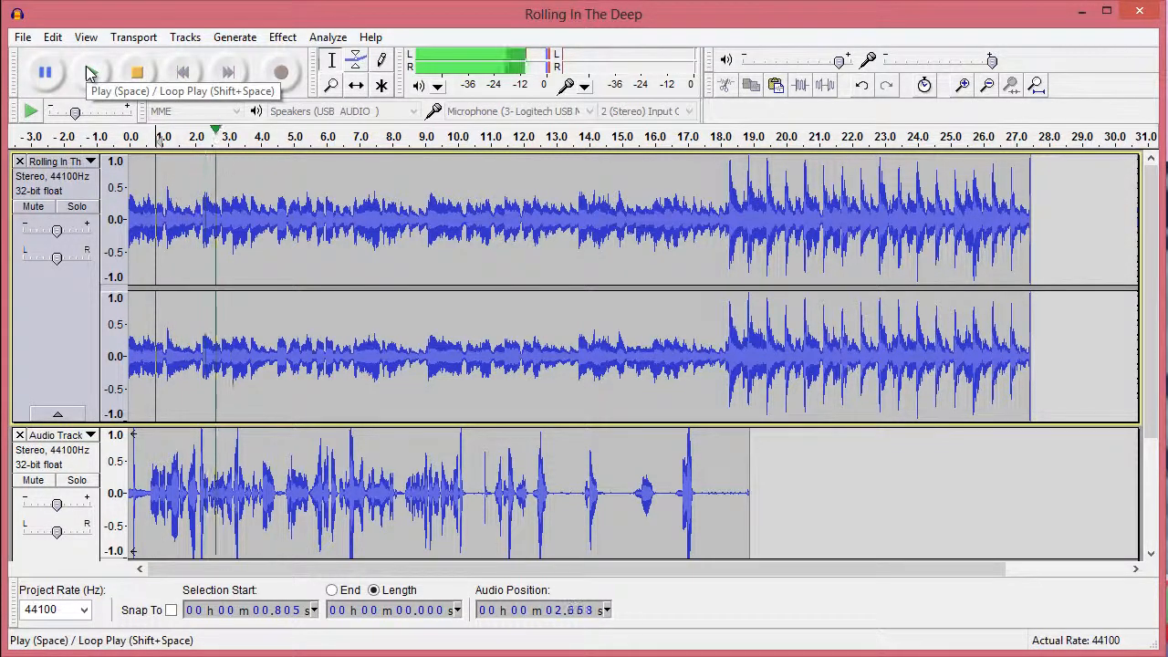
{"action": "left_click", "coordinate": [137, 73]}
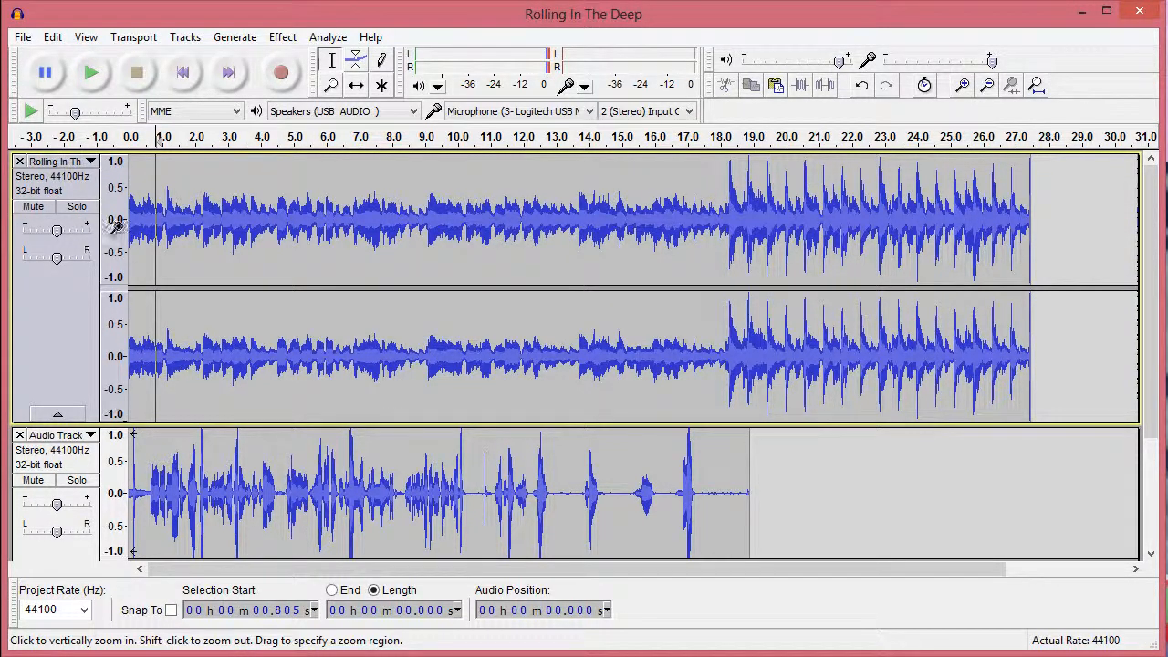
Step: Toggle the mute on the Rolling In The Deep track on and off, then solo the recorded track
{"action": "left_click", "coordinate": [32, 208]}
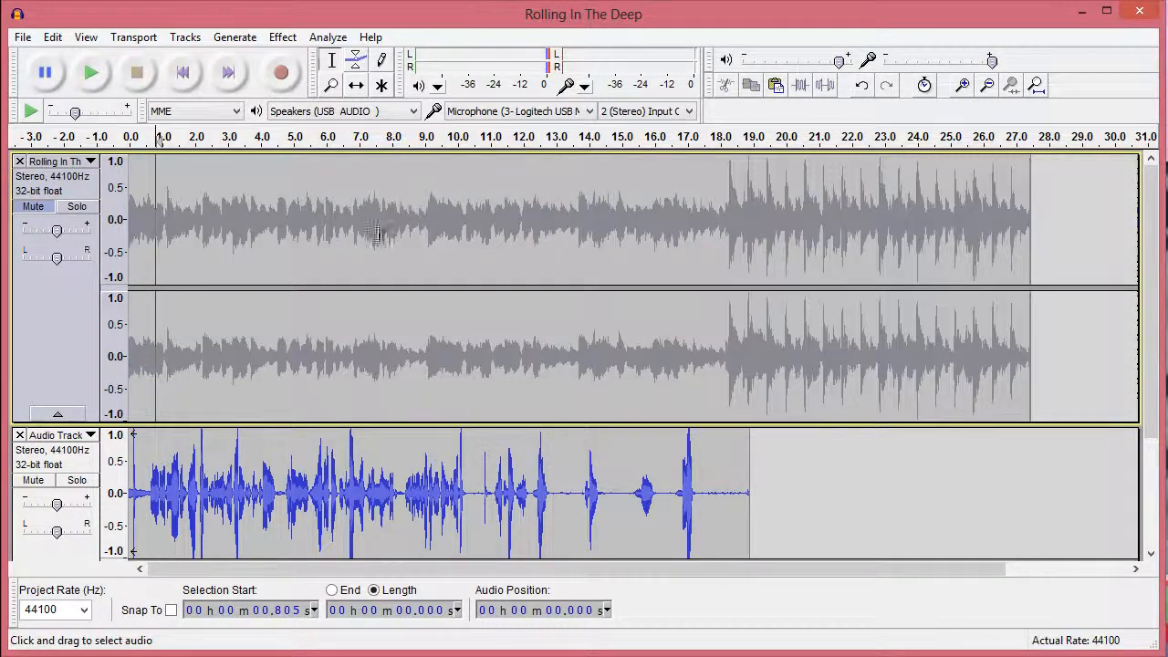
{"action": "left_click", "coordinate": [32, 208]}
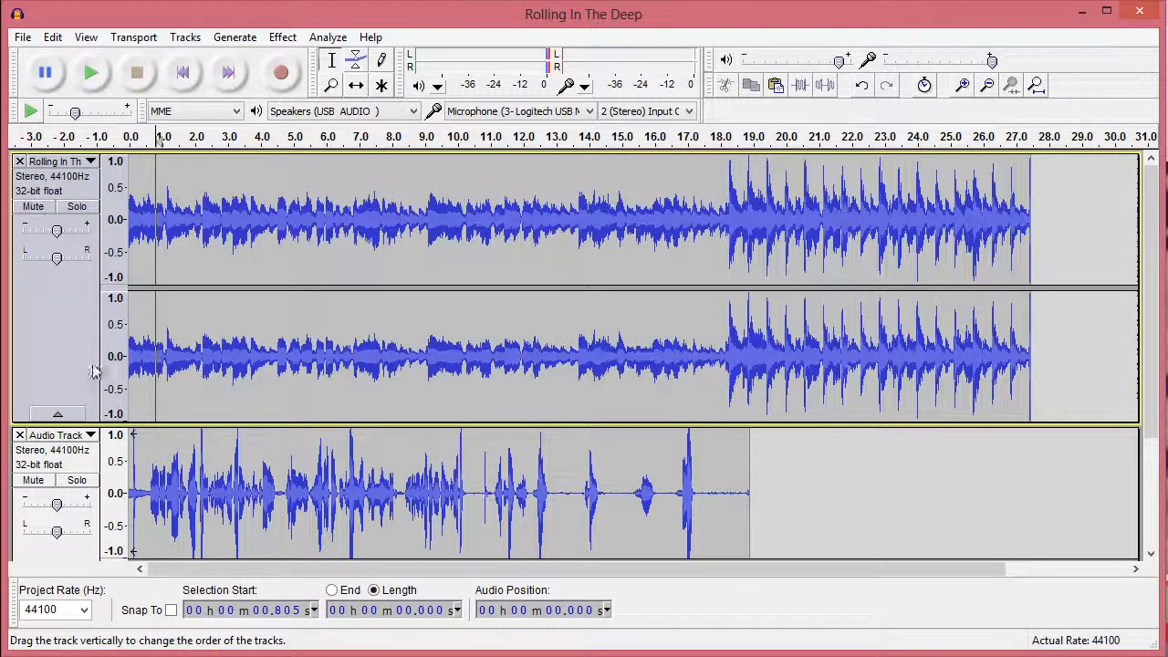
{"action": "left_click", "coordinate": [77, 481]}
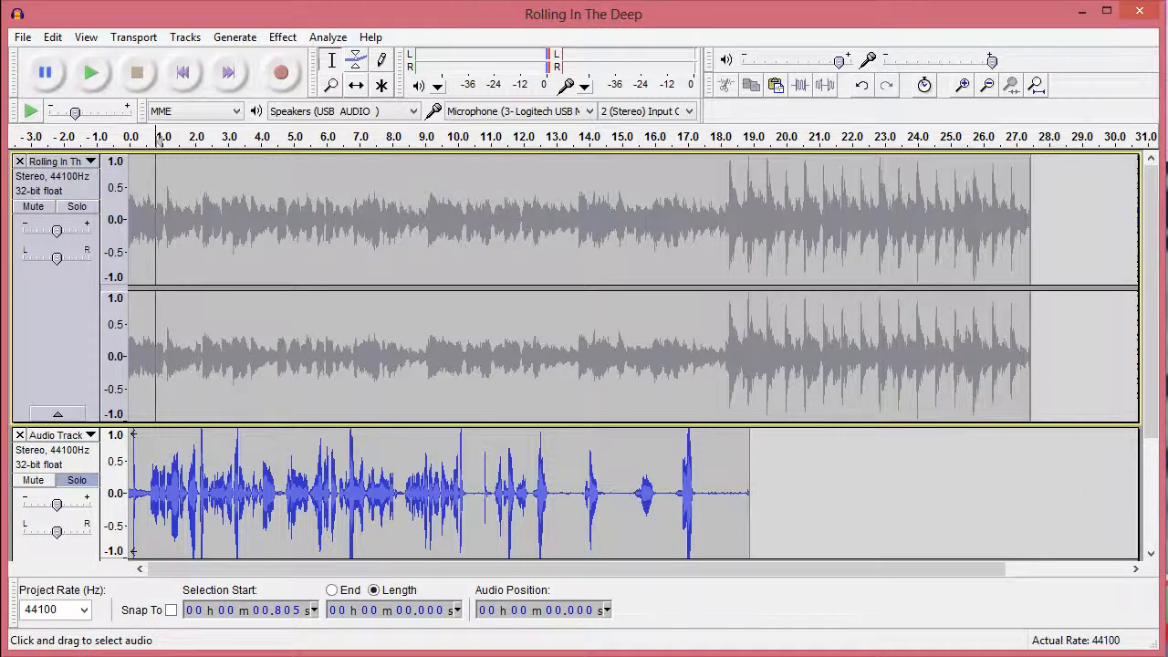
Step: Listen to the soloed recording from about 10.4 seconds and again from about 12.4 seconds to locate the separate words
{"action": "left_click_drag", "start_coordinate": [1157, 417], "coordinate": [1143, 544]}
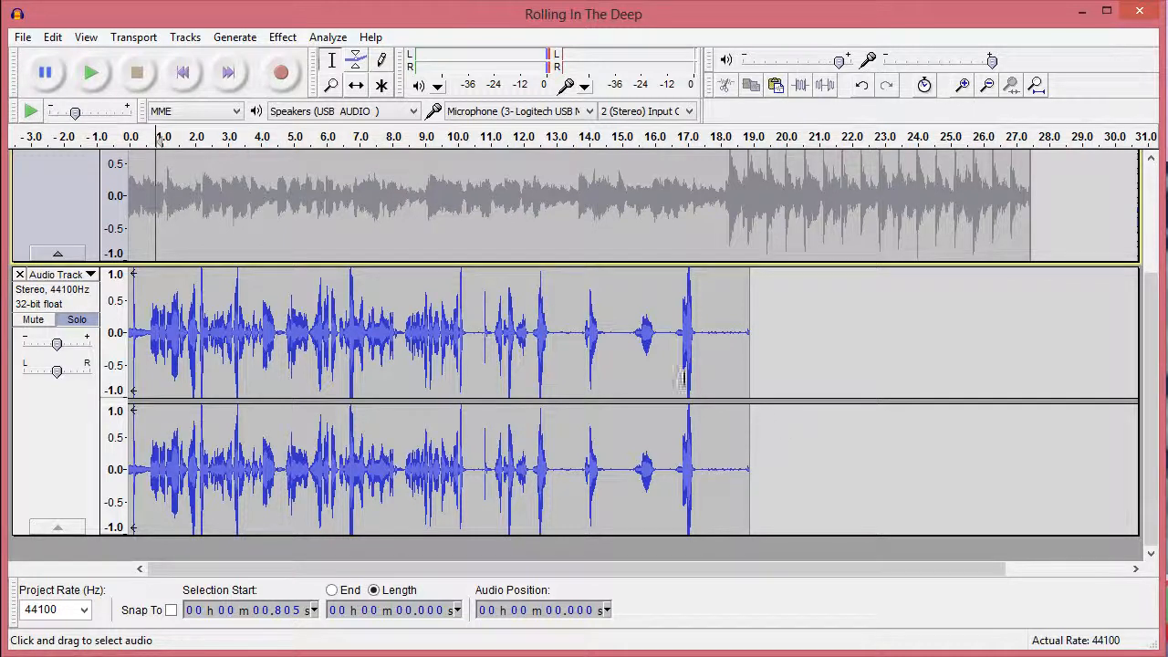
{"action": "left_click", "coordinate": [471, 332]}
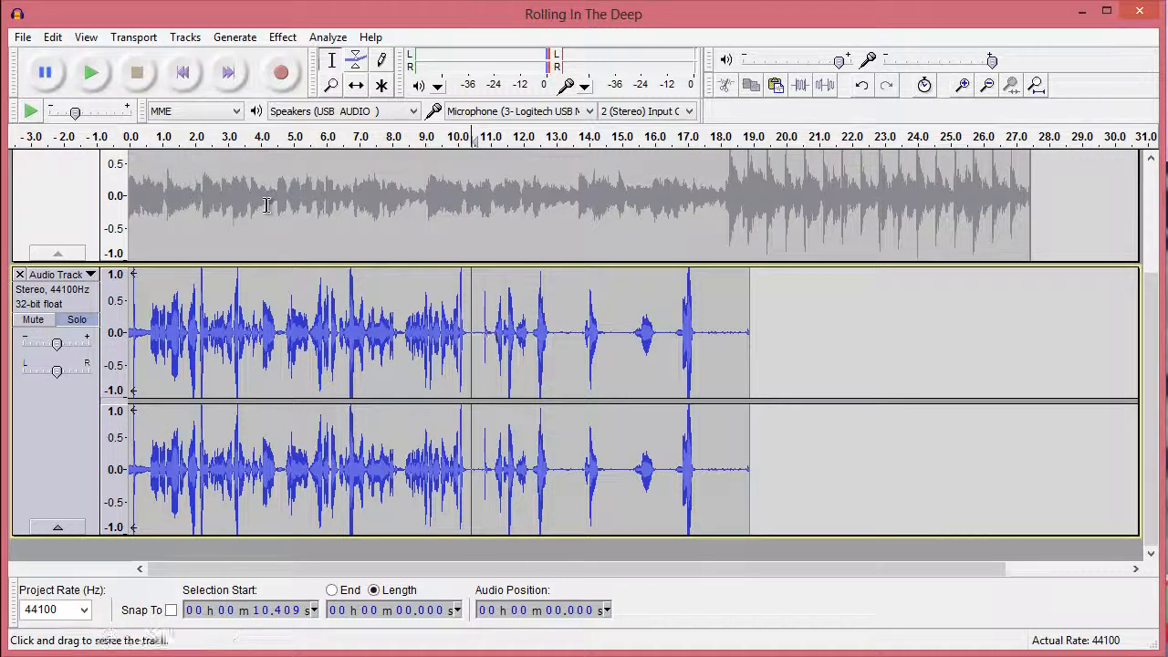
{"action": "left_click", "coordinate": [95, 72]}
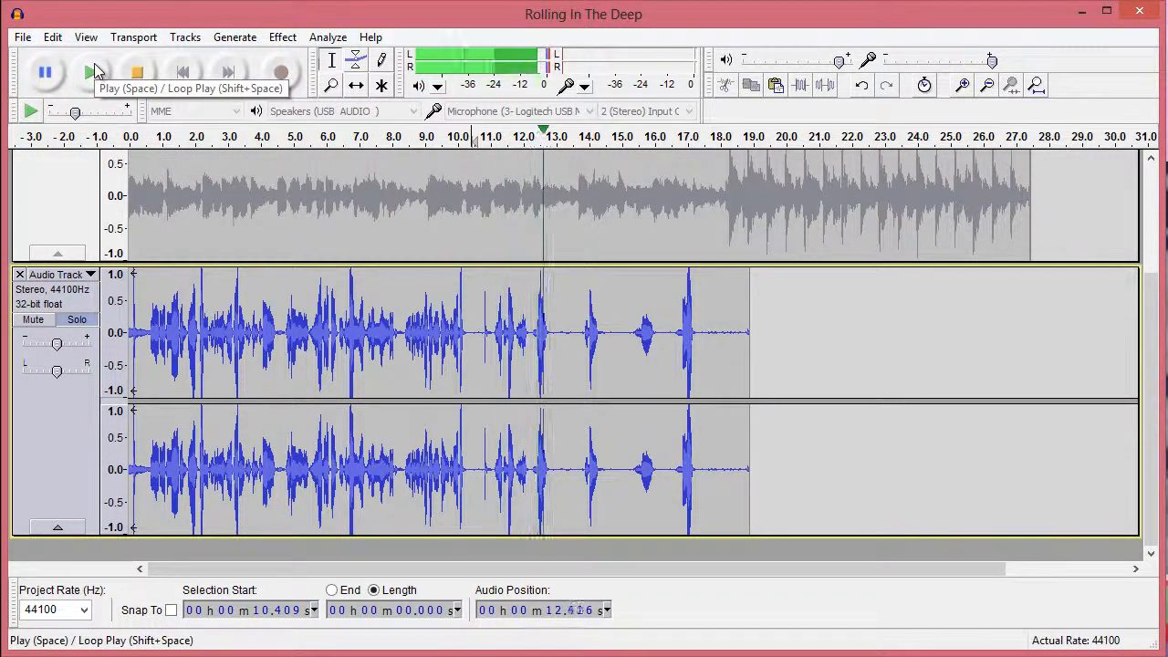
{"action": "left_click", "coordinate": [94, 66]}
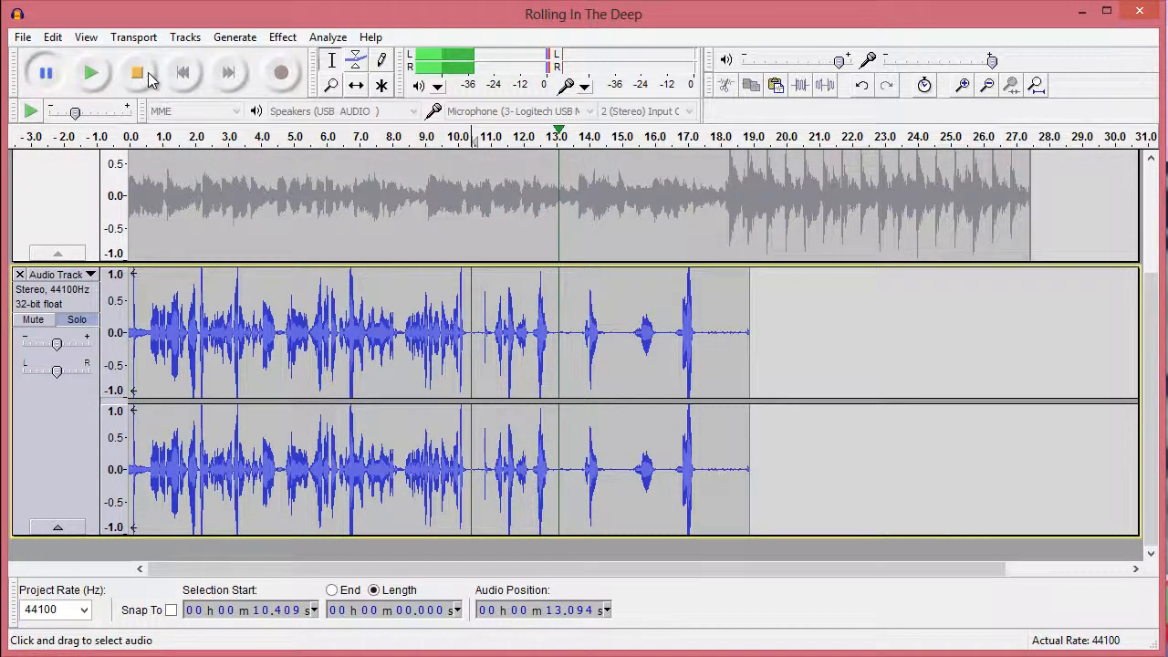
{"action": "key", "text": "space"}
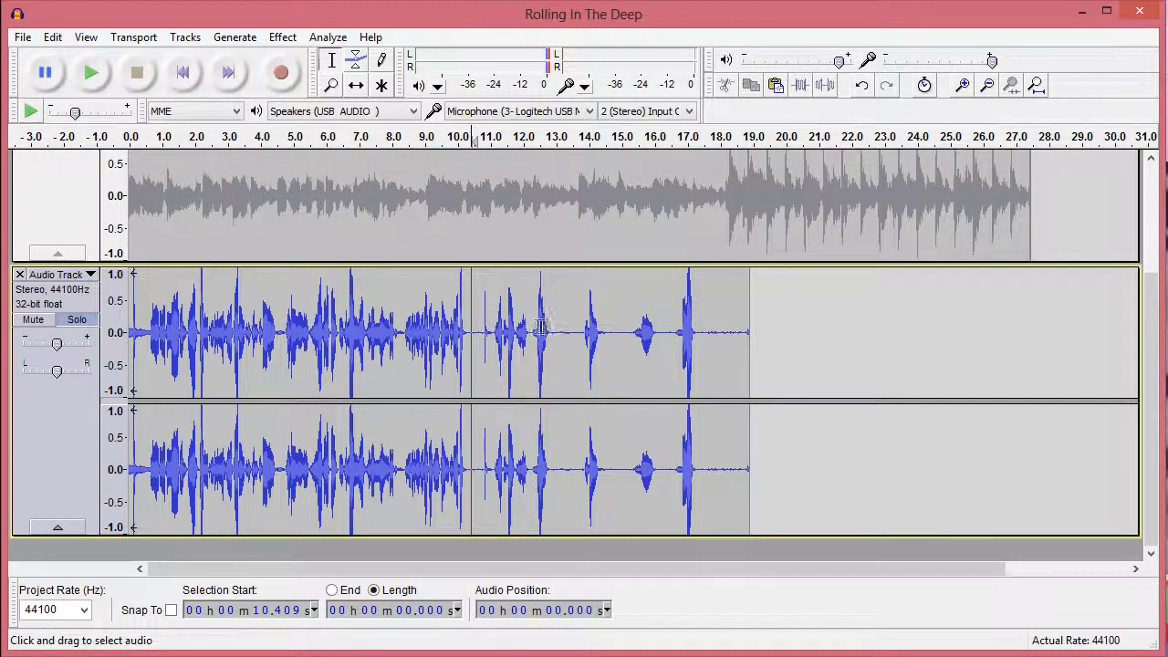
{"action": "left_click", "coordinate": [535, 329]}
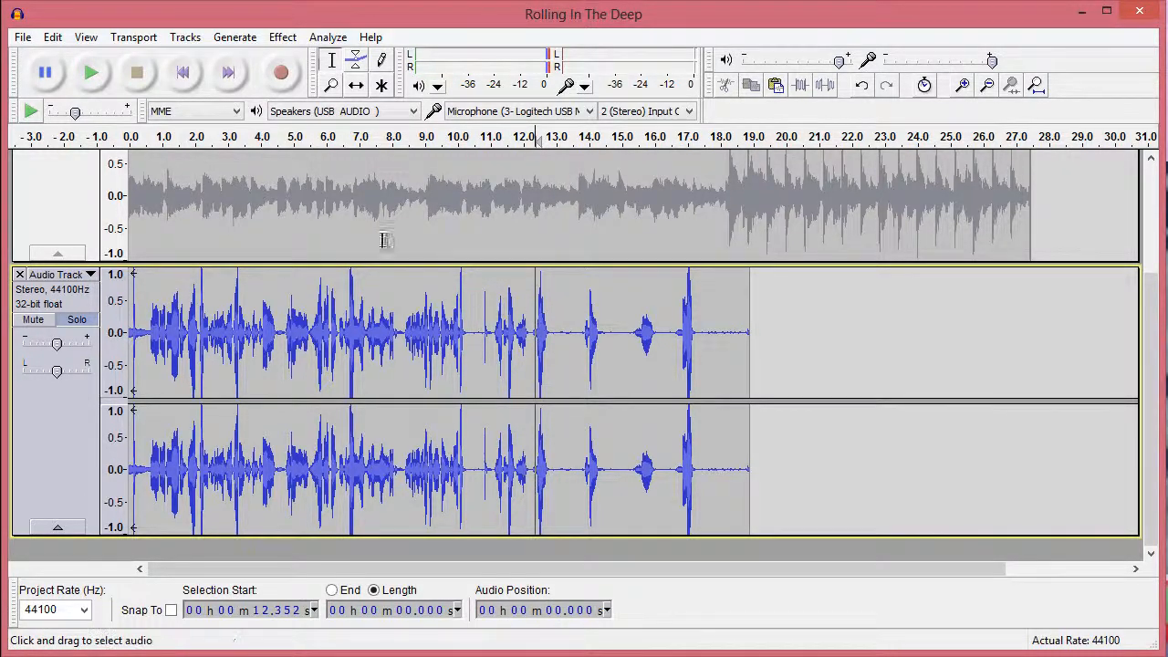
{"action": "left_click", "coordinate": [91, 75]}
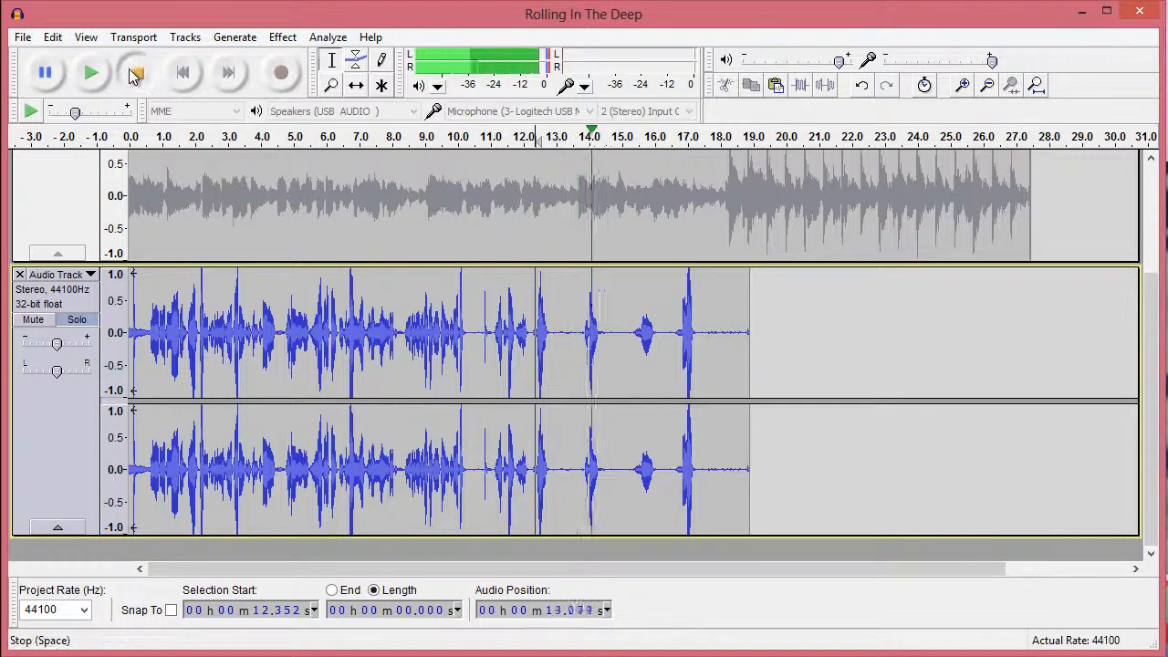
{"action": "left_click", "coordinate": [137, 73]}
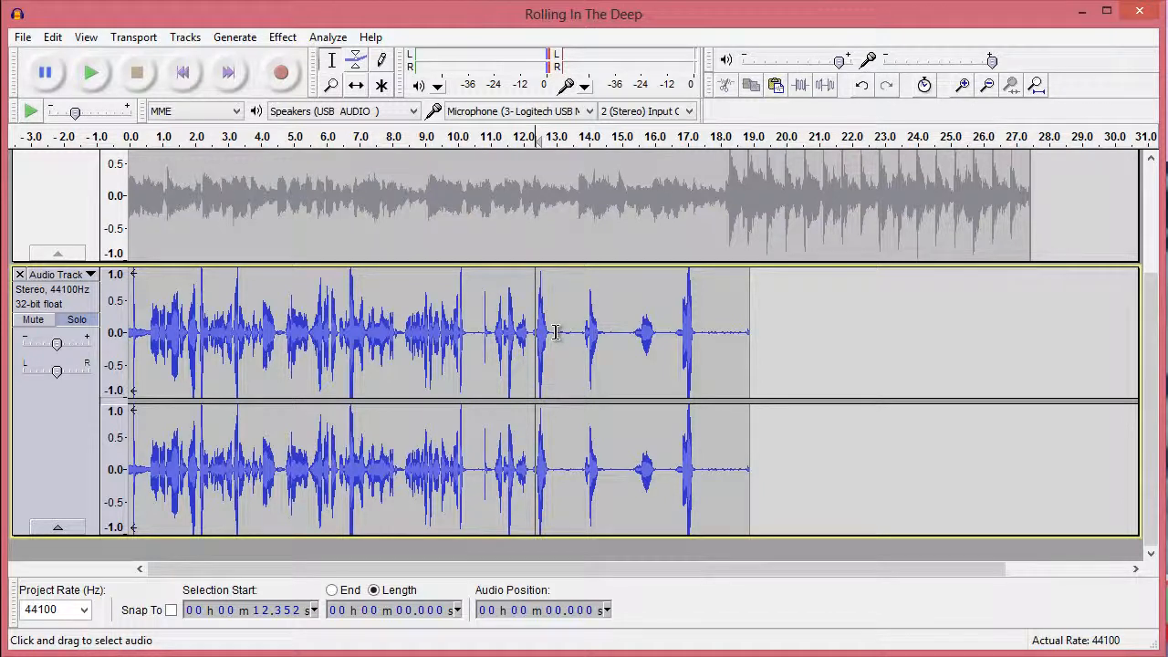
Step: Cut the 0.749-second section starting at 12.241 seconds from the recorded track and paste it at 14.157 seconds
{"action": "left_click_drag", "start_coordinate": [555, 333], "coordinate": [531, 334]}
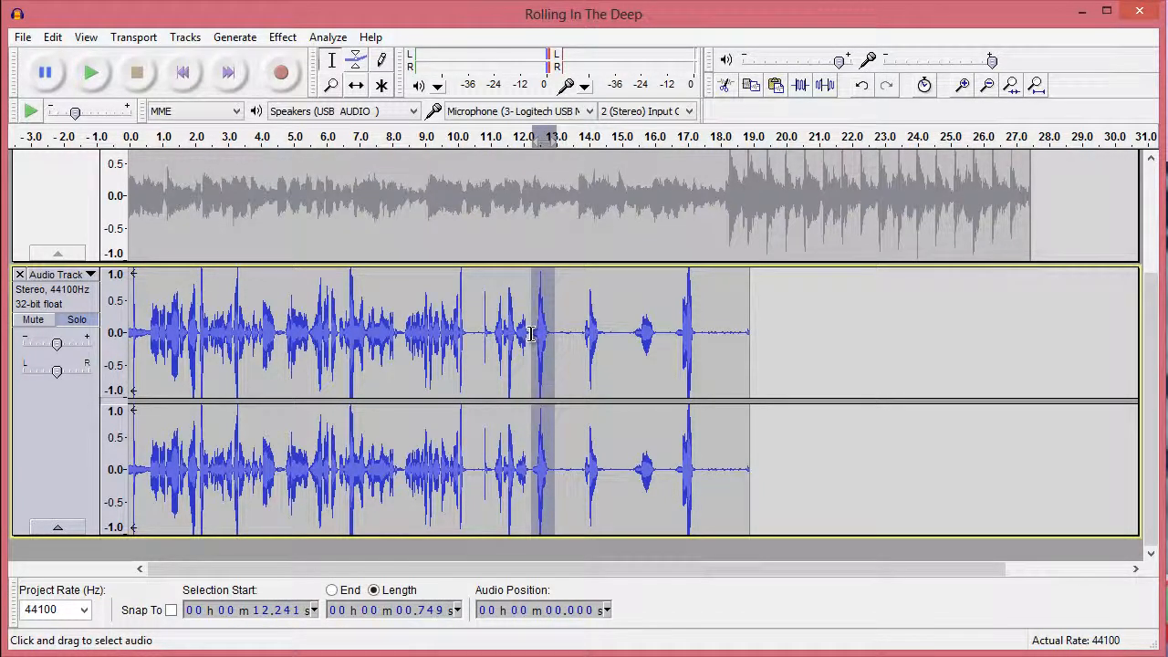
{"action": "left_click", "coordinate": [722, 86]}
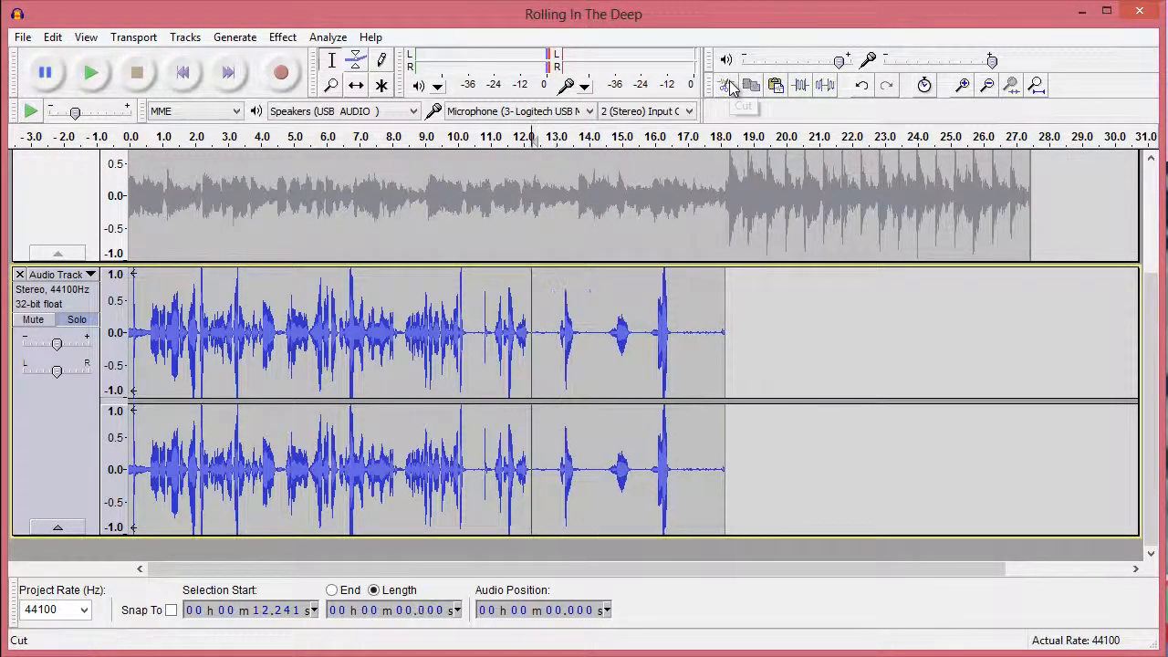
{"action": "left_click", "coordinate": [594, 331]}
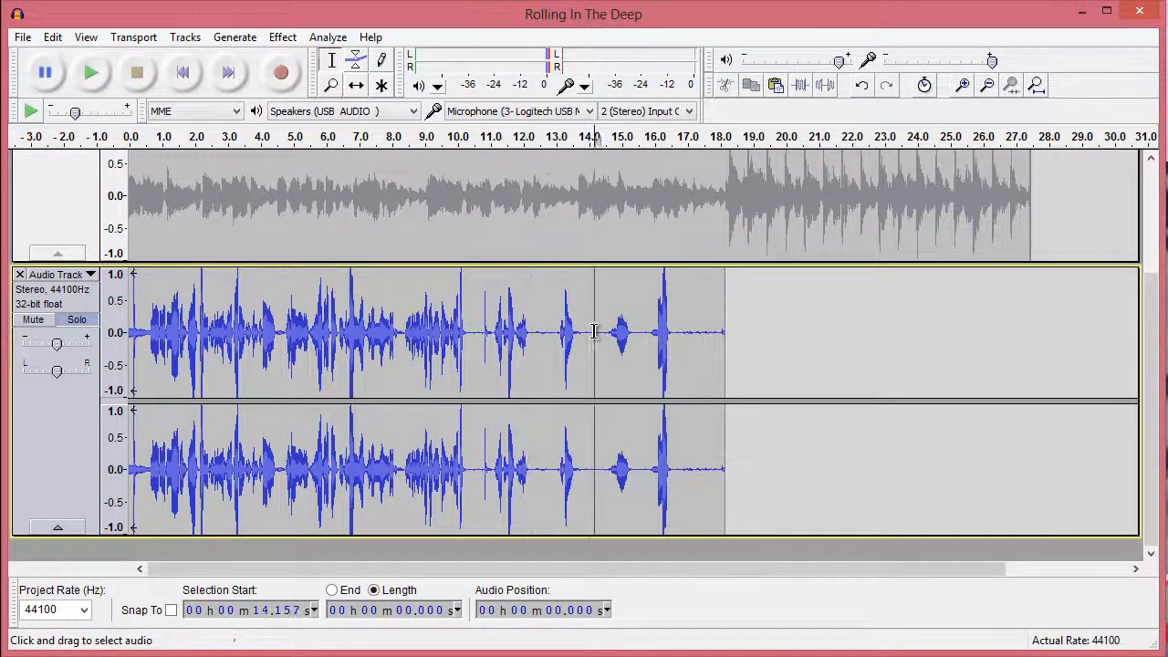
{"action": "left_click", "coordinate": [774, 84]}
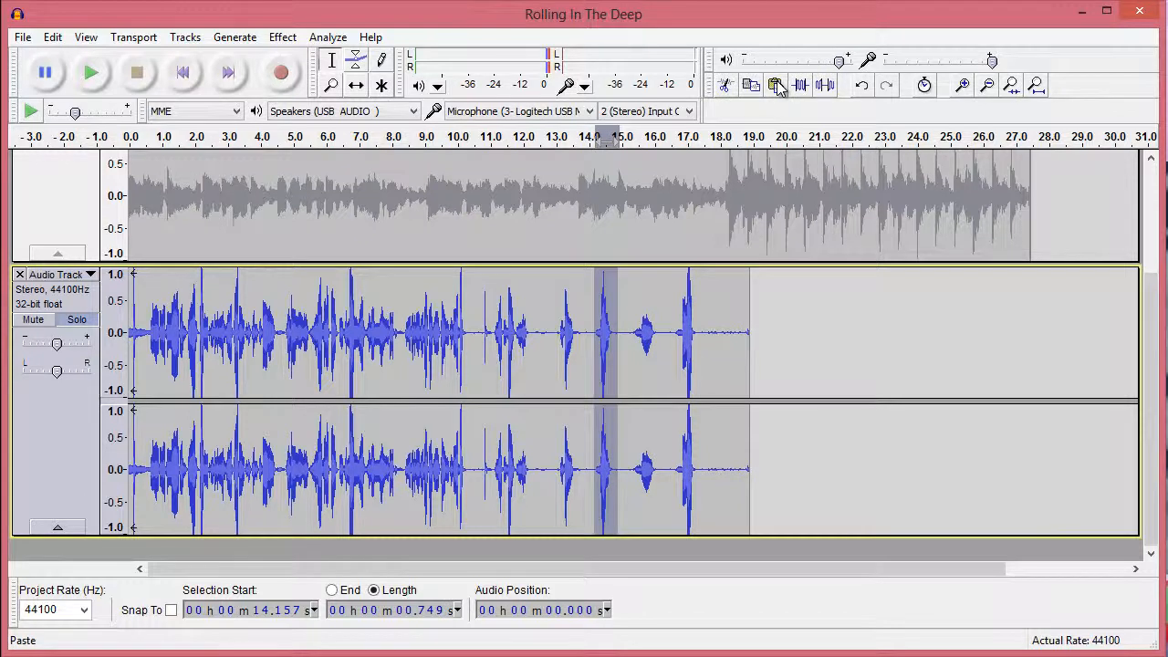
Step: Play the rearranged recording from about 12.7 seconds to check the new word order
{"action": "left_click", "coordinate": [651, 389]}
{"action": "left_click", "coordinate": [547, 331]}
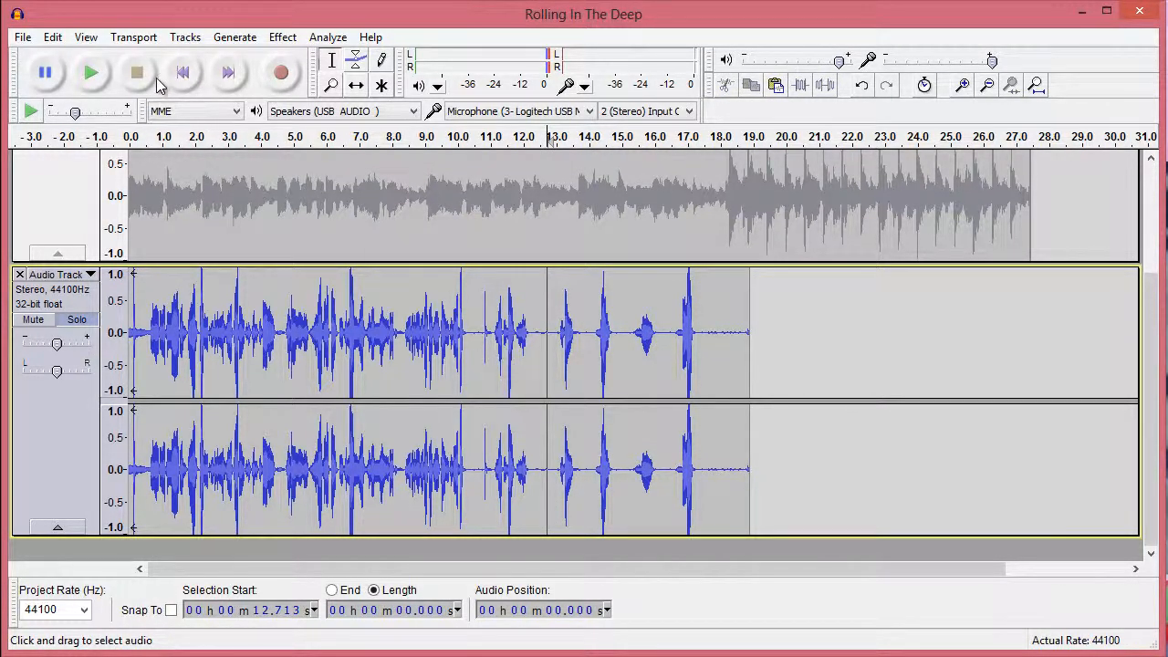
{"action": "left_click", "coordinate": [91, 67]}
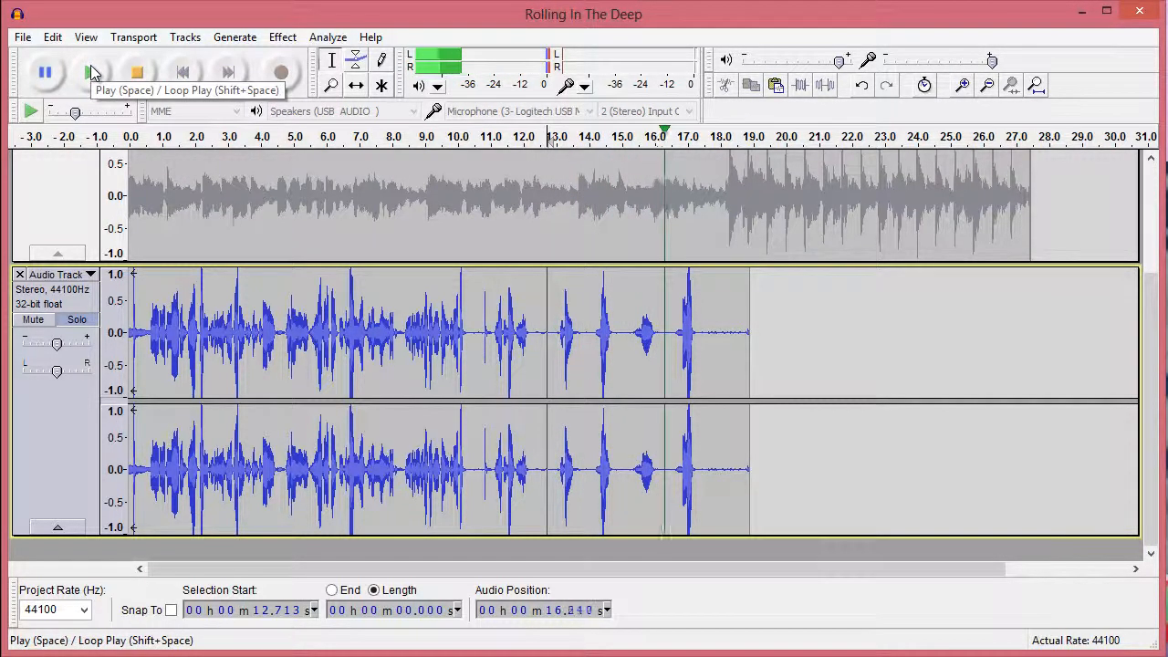
{"action": "left_click", "coordinate": [137, 73]}
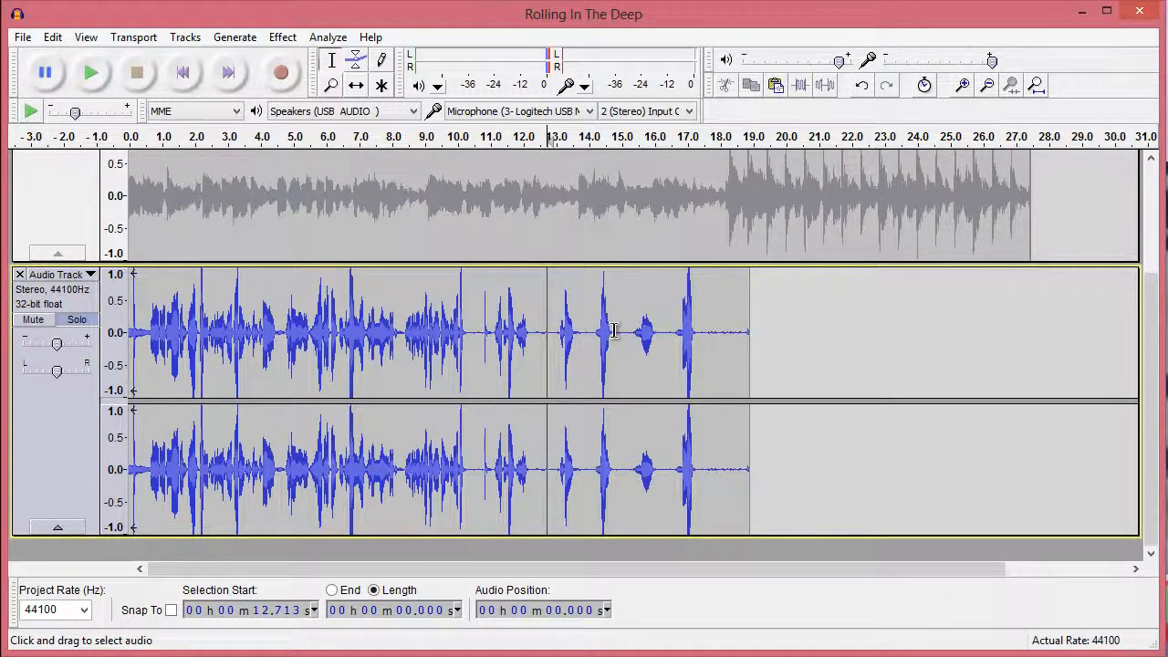
Step: Silence the quiet gaps between words in the recorded track, starting at about 14.8, 13.6 and 12.2 seconds
{"action": "left_click_drag", "start_coordinate": [614, 330], "coordinate": [635, 331]}
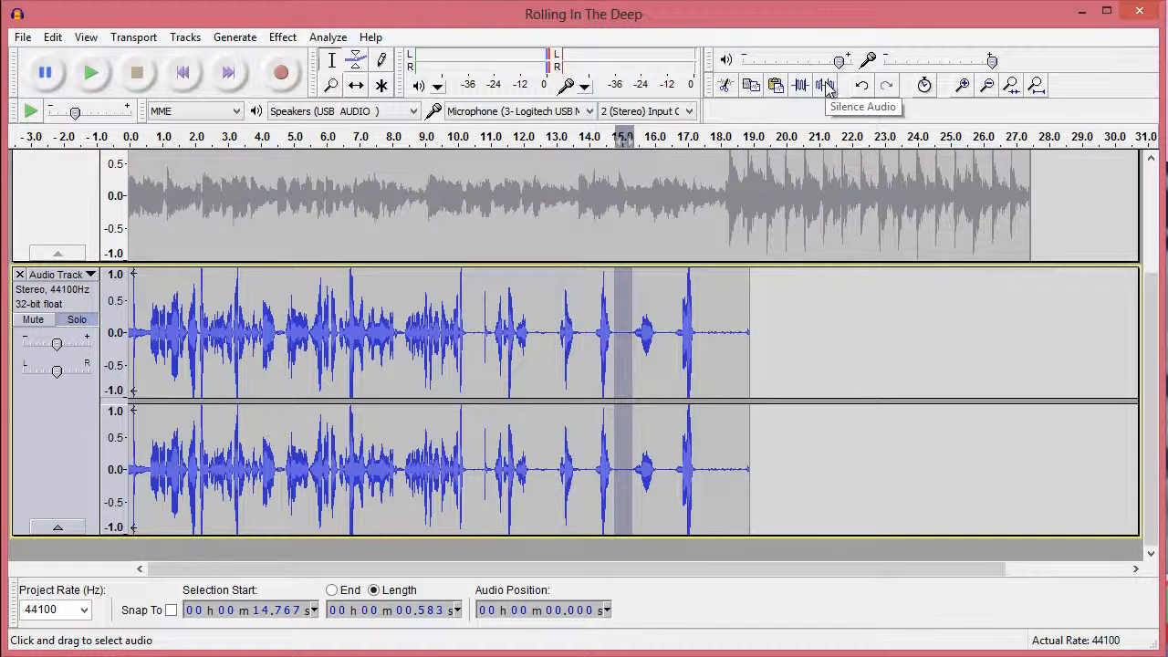
{"action": "left_click", "coordinate": [678, 336]}
{"action": "left_click_drag", "start_coordinate": [575, 333], "coordinate": [595, 334]}
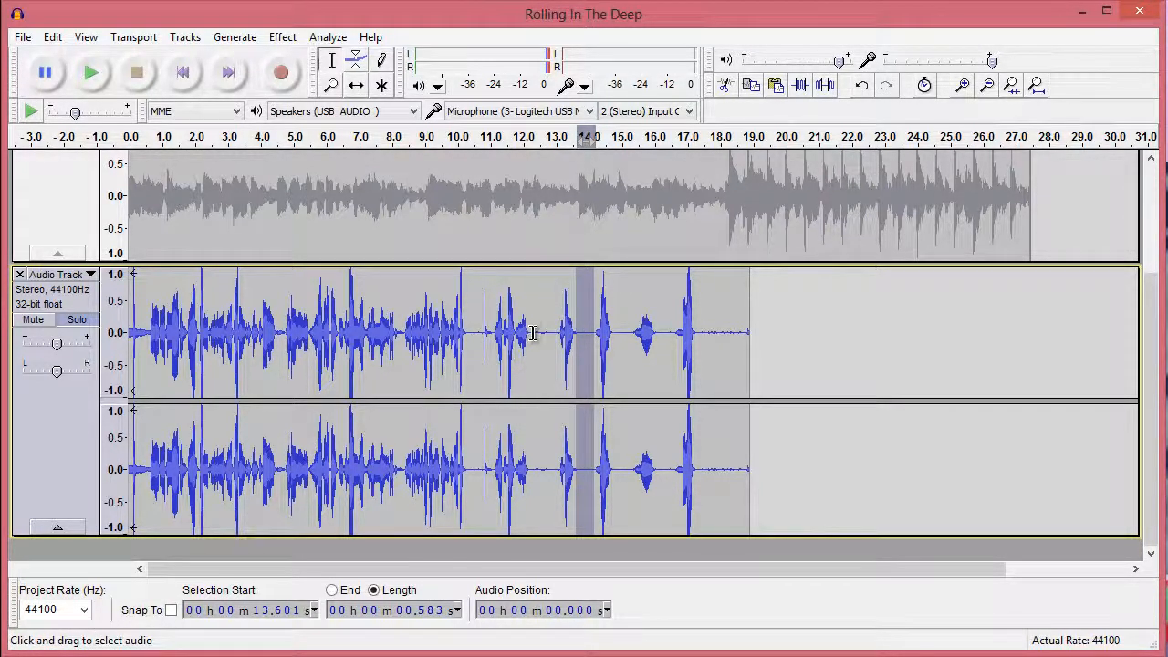
{"action": "left_click_drag", "start_coordinate": [531, 333], "coordinate": [560, 329]}
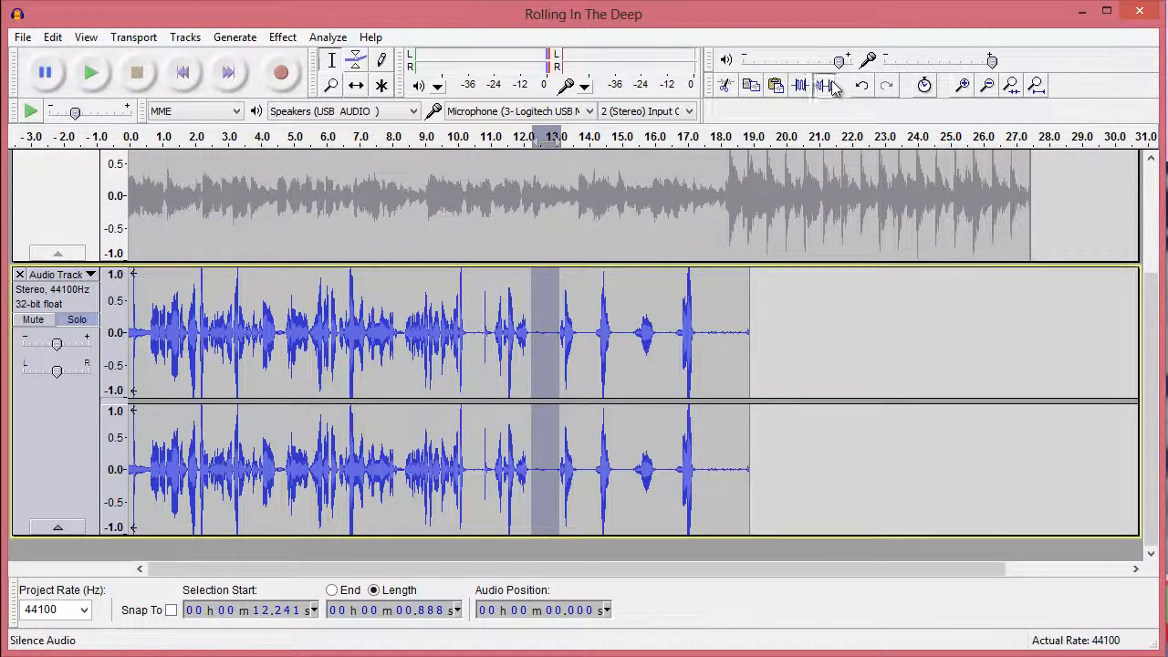
Step: Play the recorded track from about 11.7 seconds to check the gaps between the words
{"action": "left_click", "coordinate": [516, 310]}
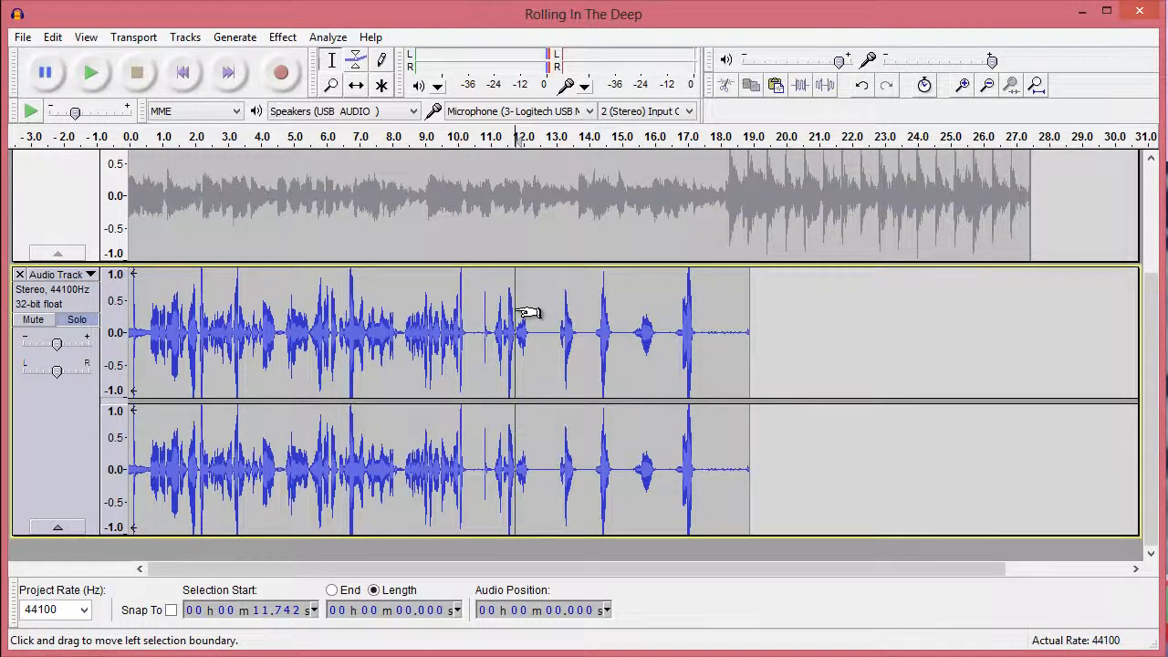
{"action": "left_click", "coordinate": [91, 72]}
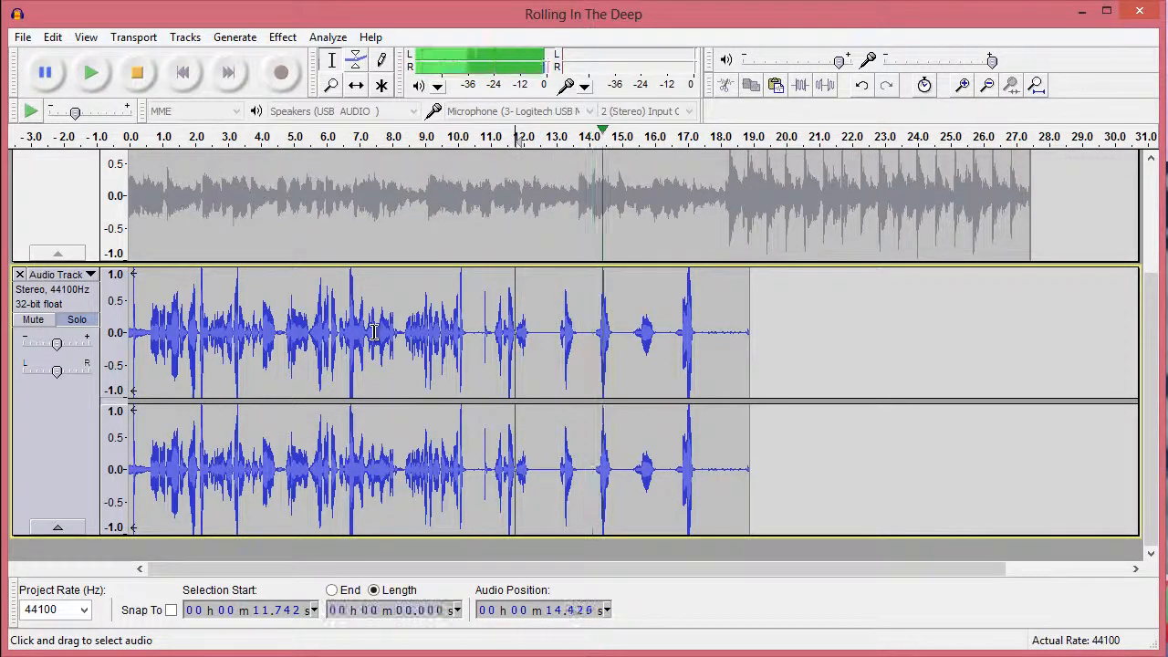
{"action": "left_click", "coordinate": [137, 72]}
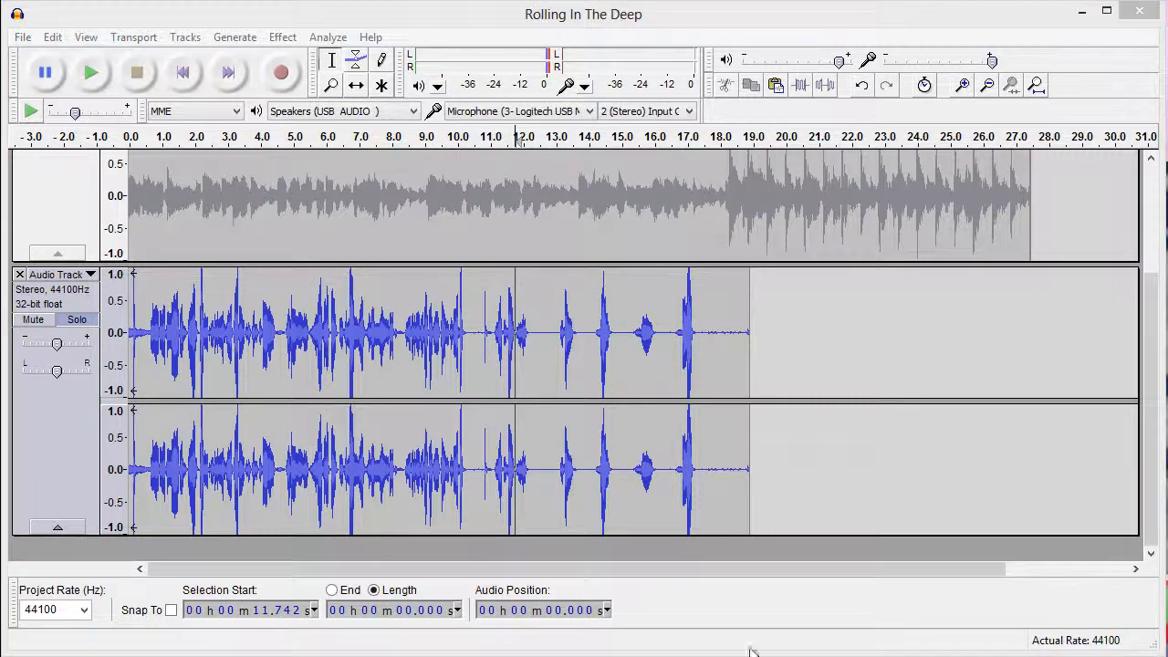
Step: Play the recorded track from about 9.3 seconds to find the break before the counted words
{"action": "left_click", "coordinate": [480, 332]}
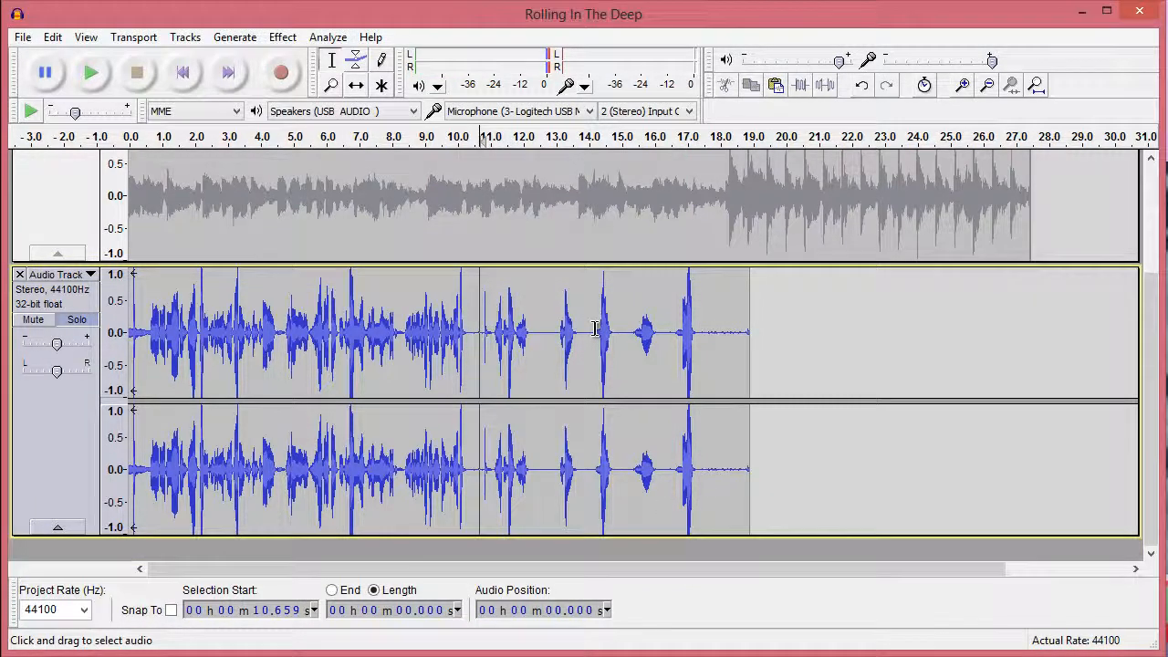
{"action": "left_click", "coordinate": [434, 321]}
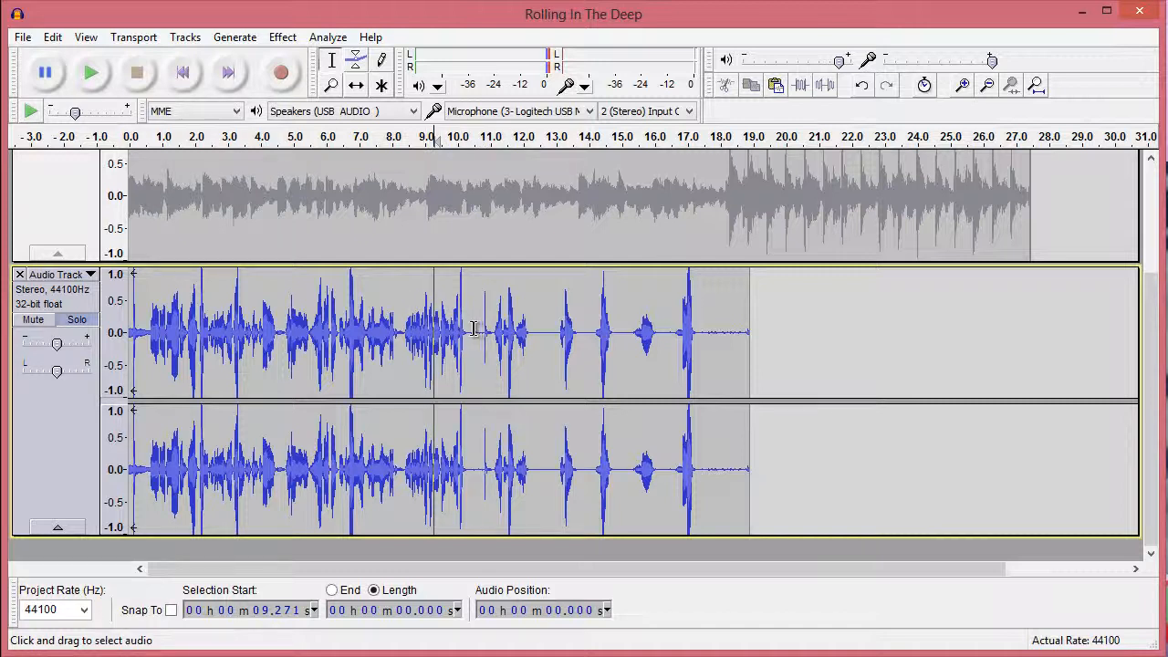
{"action": "left_click", "coordinate": [91, 77]}
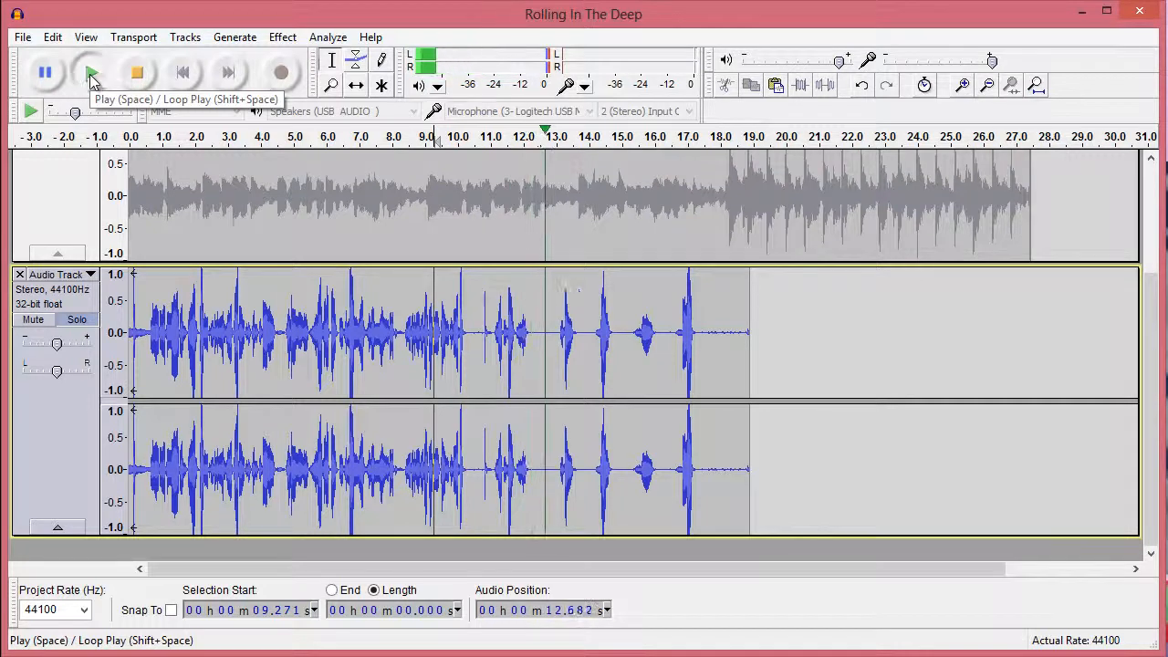
{"action": "left_click", "coordinate": [91, 77]}
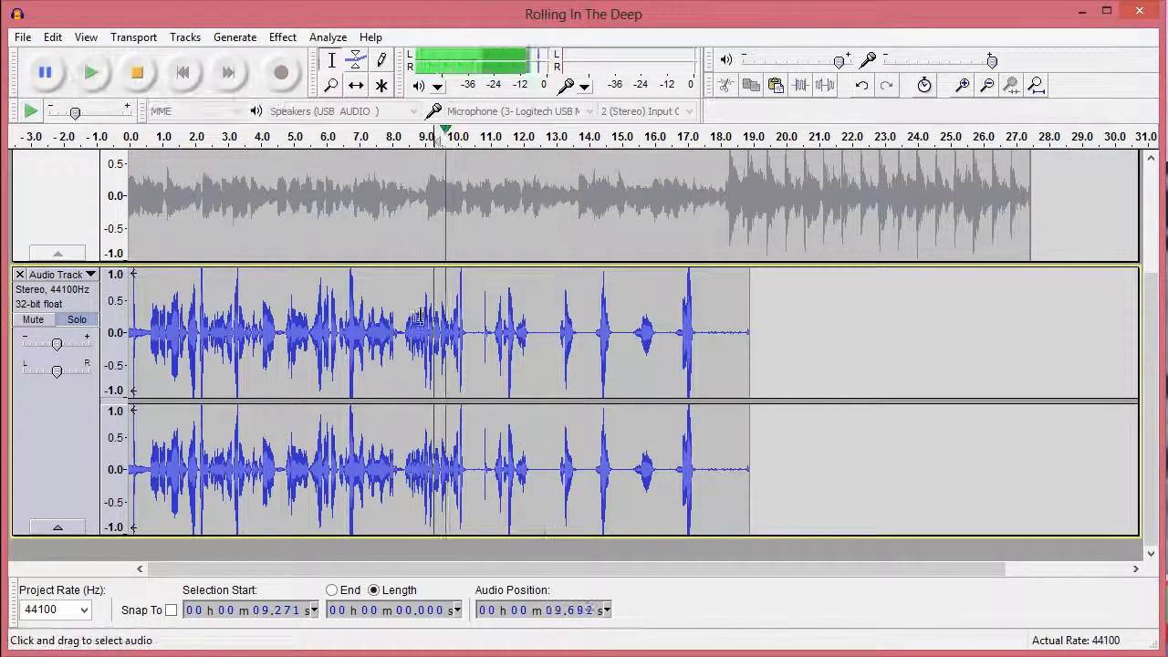
{"action": "left_click", "coordinate": [137, 72]}
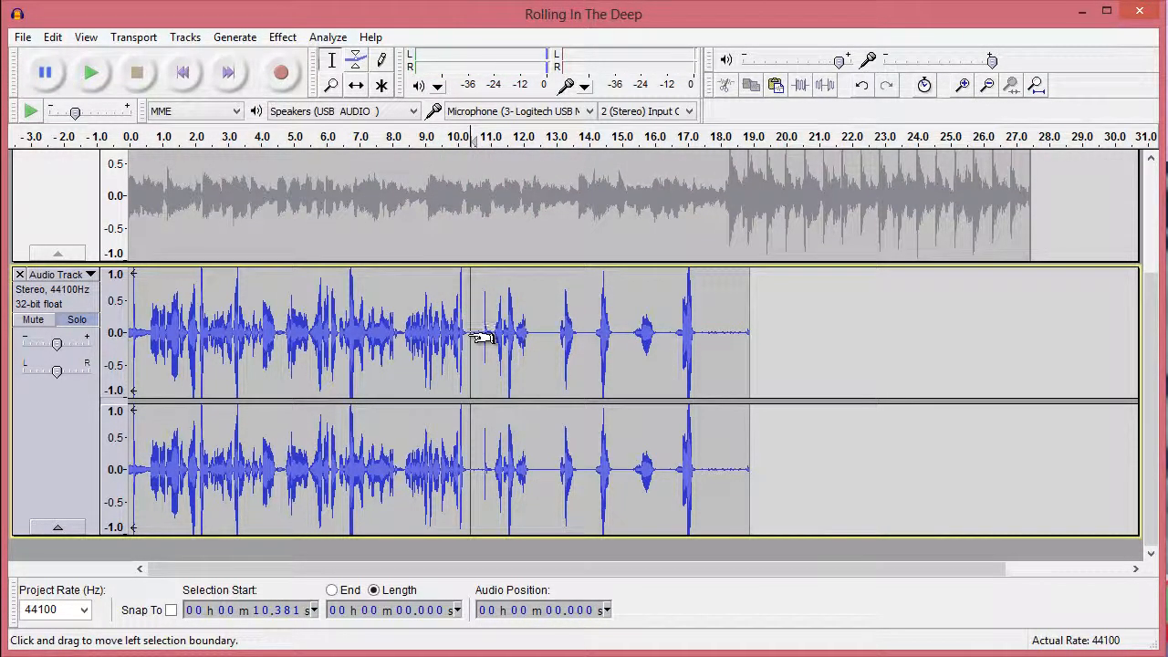
Step: Cut the recorded track from 10.381 seconds to its end and paste that section at 16.516 seconds
{"action": "left_click_drag", "start_coordinate": [472, 331], "coordinate": [750, 339]}
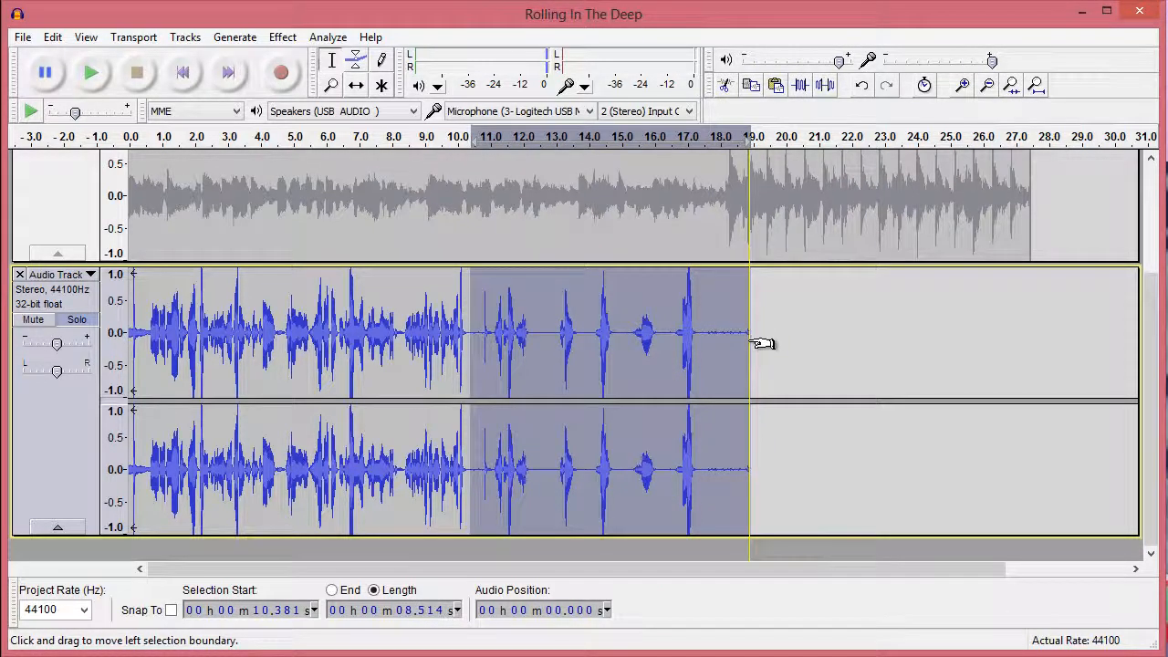
{"action": "left_click", "coordinate": [726, 87]}
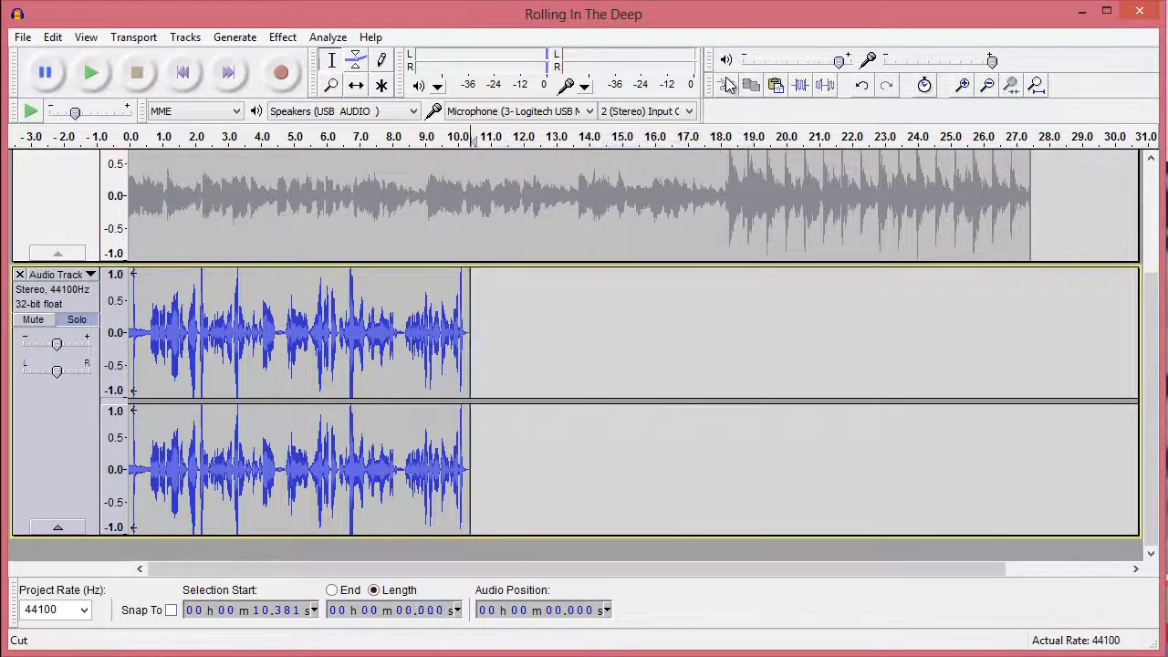
{"action": "left_click", "coordinate": [646, 340]}
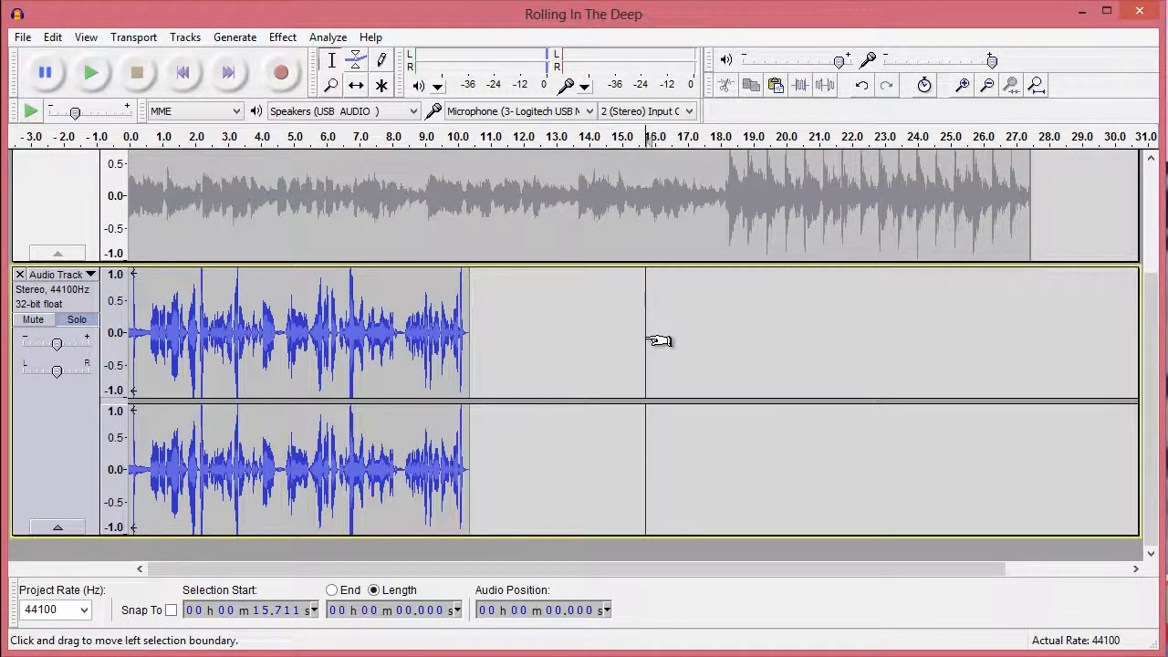
{"action": "left_click", "coordinate": [671, 325]}
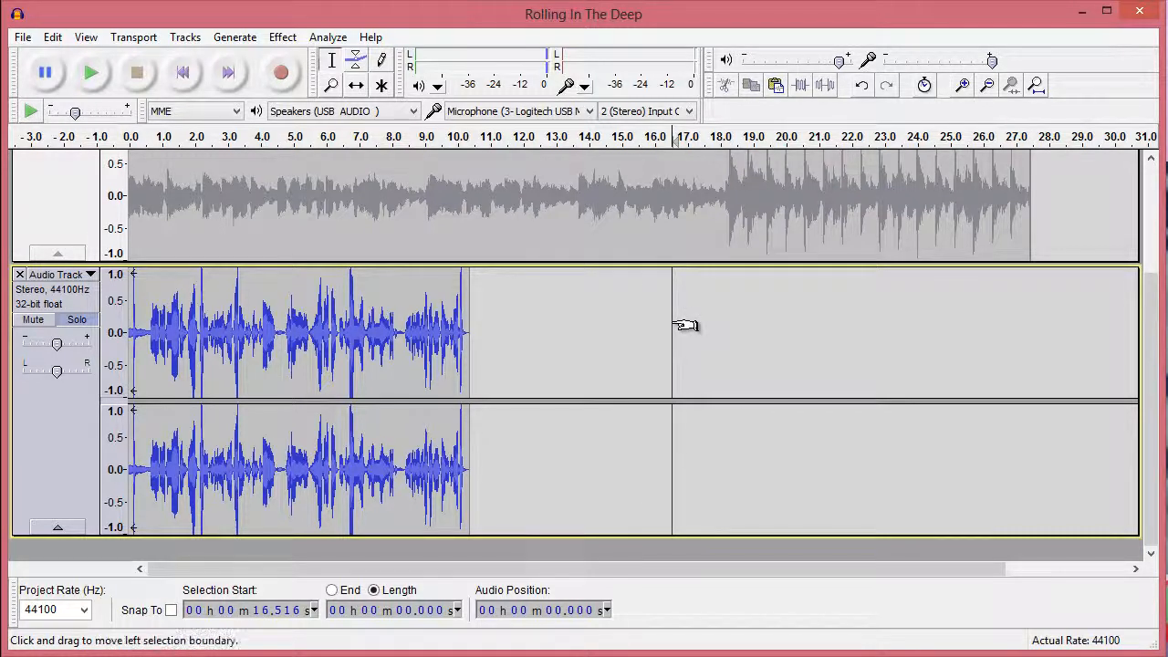
{"action": "left_click", "coordinate": [776, 87]}
{"action": "left_click", "coordinate": [1019, 328]}
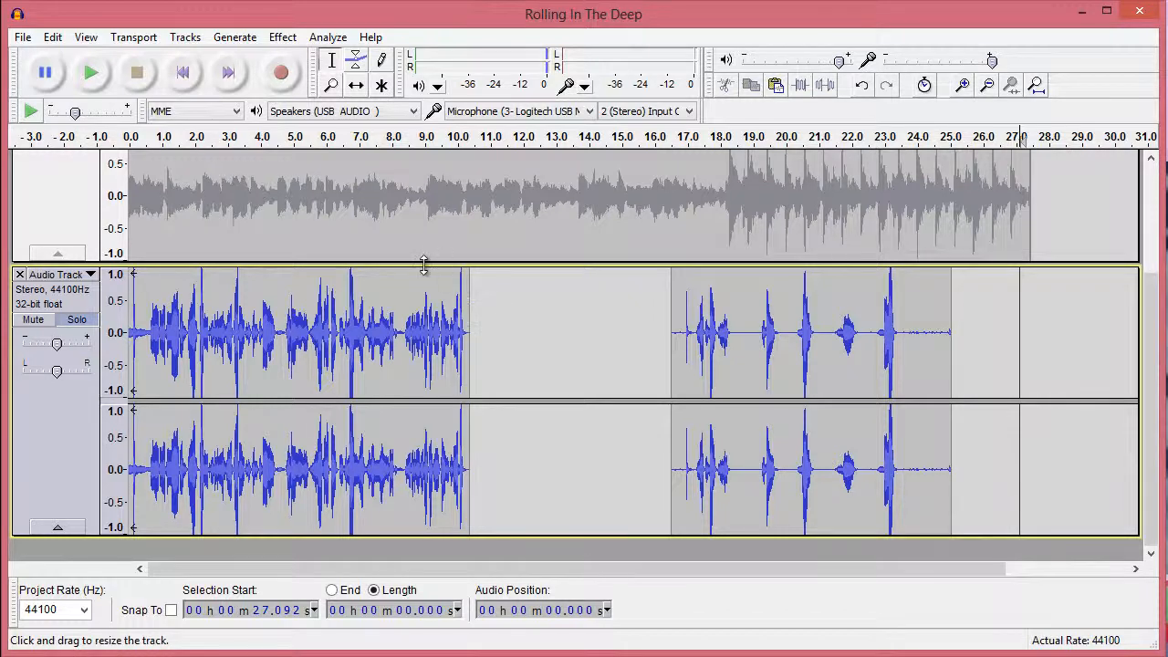
Step: Turn off solo on the recorded track and play both tracks together from about 9 seconds
{"action": "scroll", "coordinate": [425, 264], "scroll_direction": "up", "scroll_amount": 2}
{"action": "left_click", "coordinate": [424, 393]}
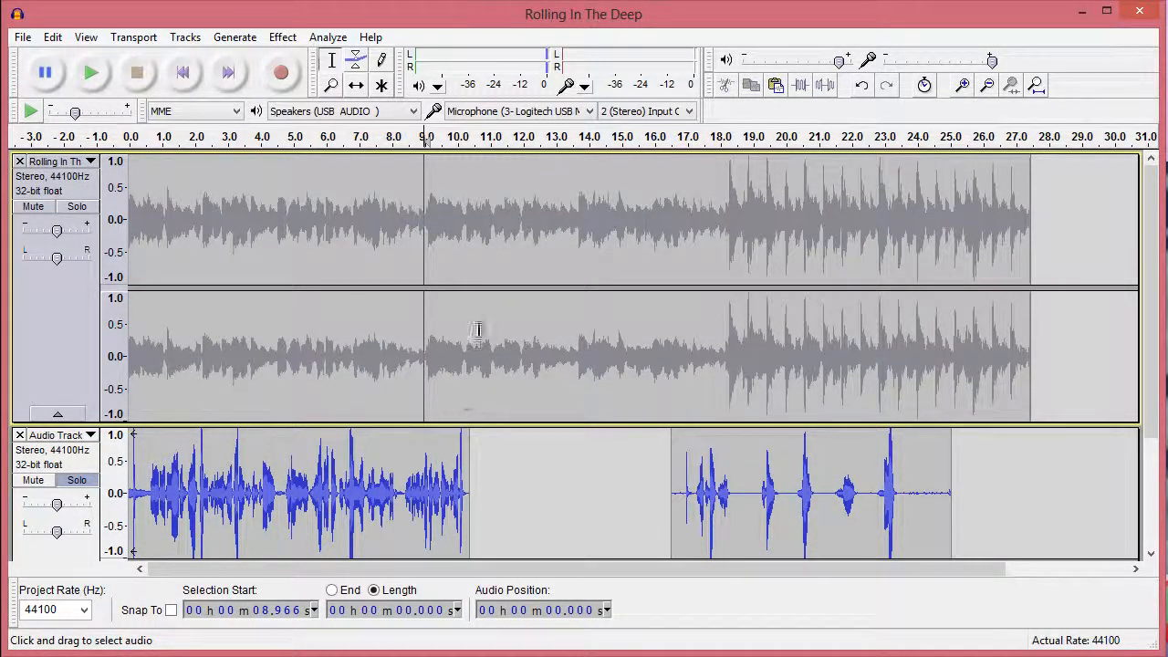
{"action": "left_click", "coordinate": [76, 480]}
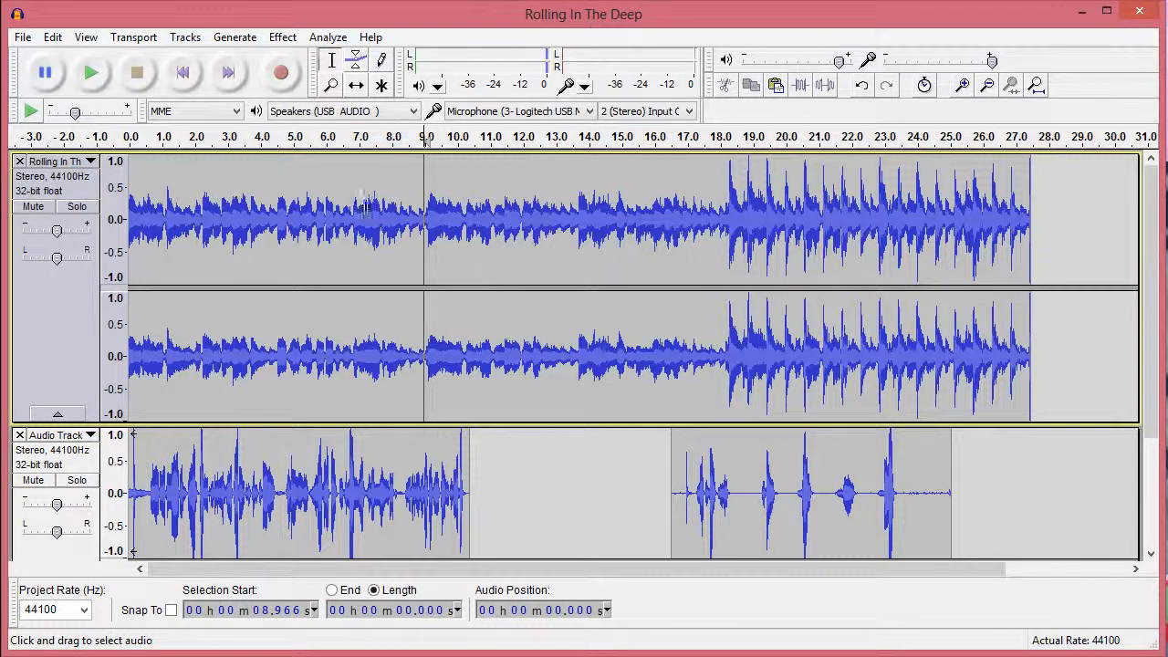
{"action": "left_click", "coordinate": [90, 72]}
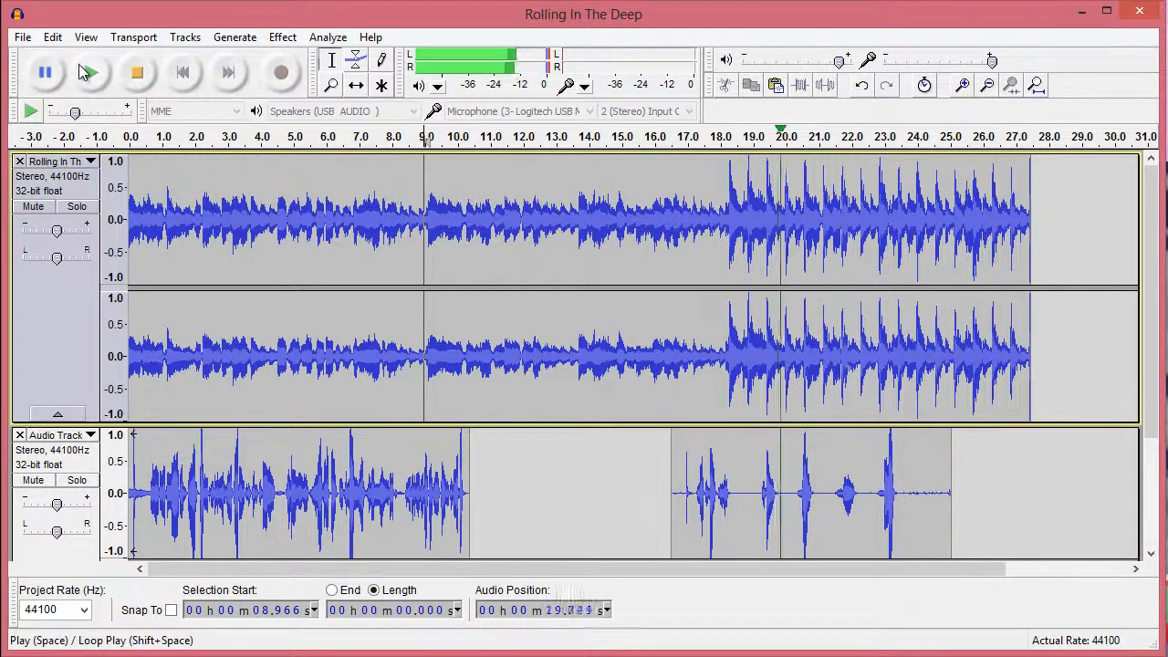
{"action": "left_click", "coordinate": [47, 75]}
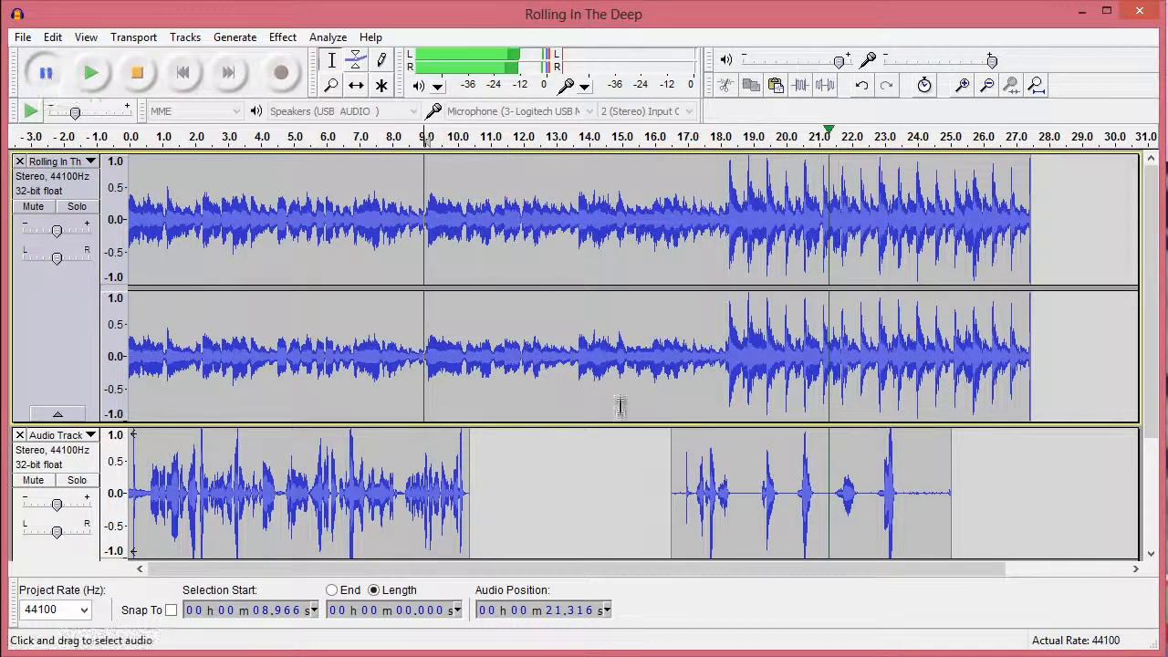
Step: Shift the second clip of the recorded track earlier so that it starts at about 12.7 seconds
{"action": "left_click", "coordinate": [727, 402]}
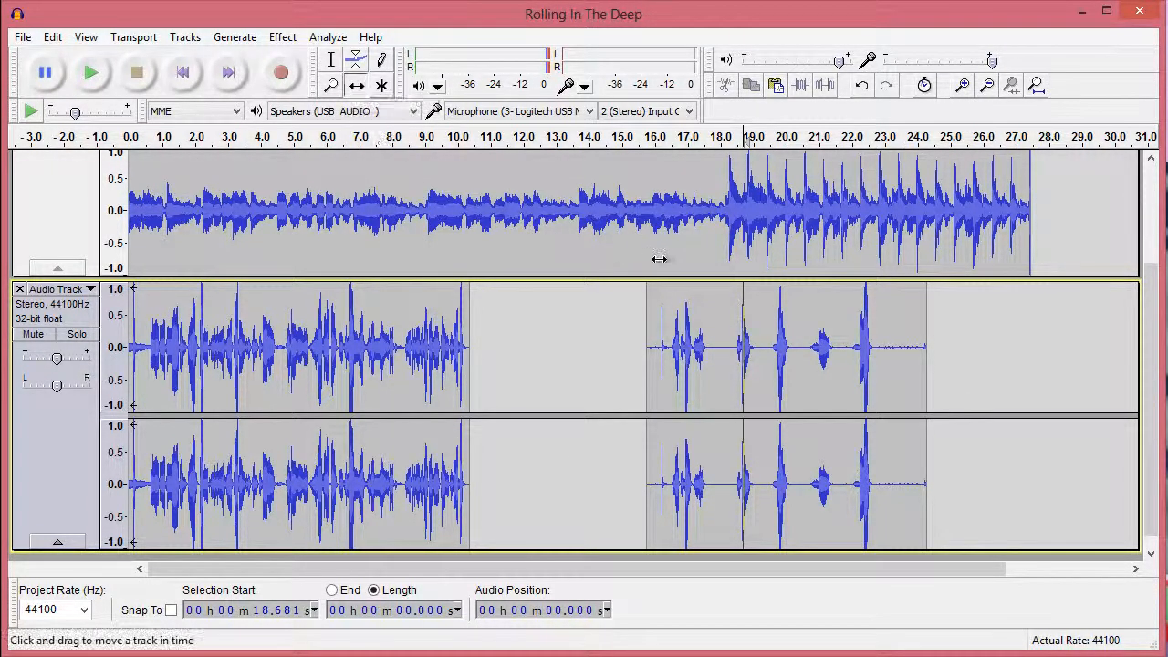
{"action": "left_click_drag", "start_coordinate": [761, 305], "coordinate": [625, 314]}
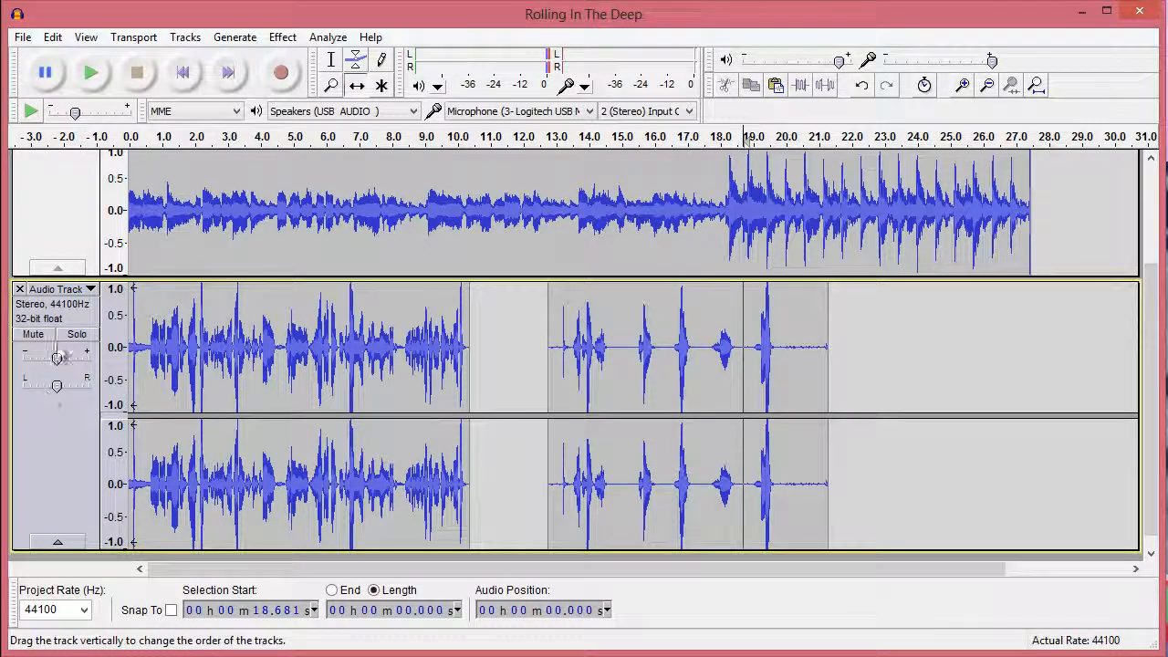
Step: Mute the recorded track and lower the song's volume envelope to about 0.2 from roughly 0.5 seconds onward
{"action": "left_click", "coordinate": [33, 334]}
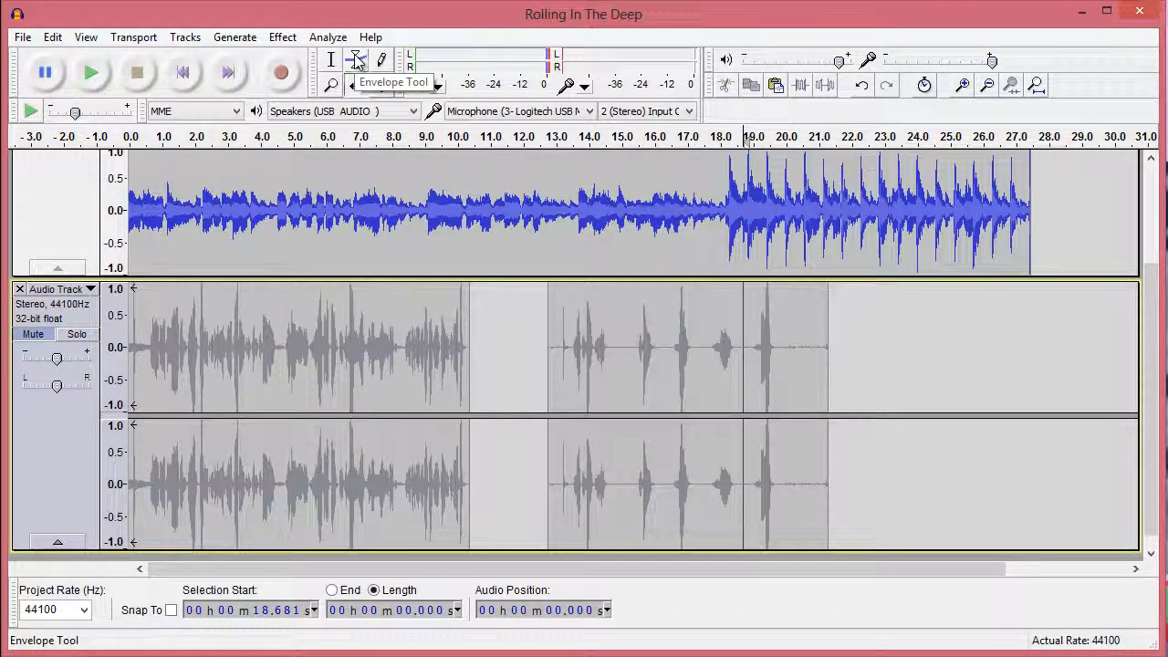
{"action": "scroll", "coordinate": [294, 170], "scroll_direction": "up", "scroll_amount": 3}
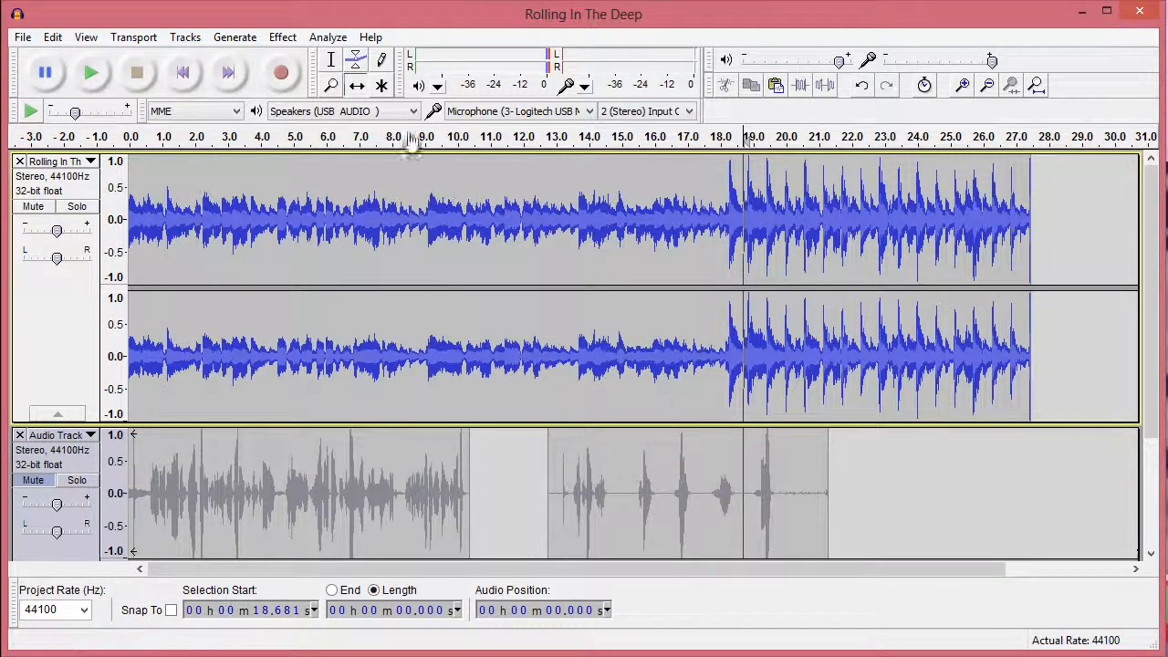
{"action": "left_click", "coordinate": [357, 61]}
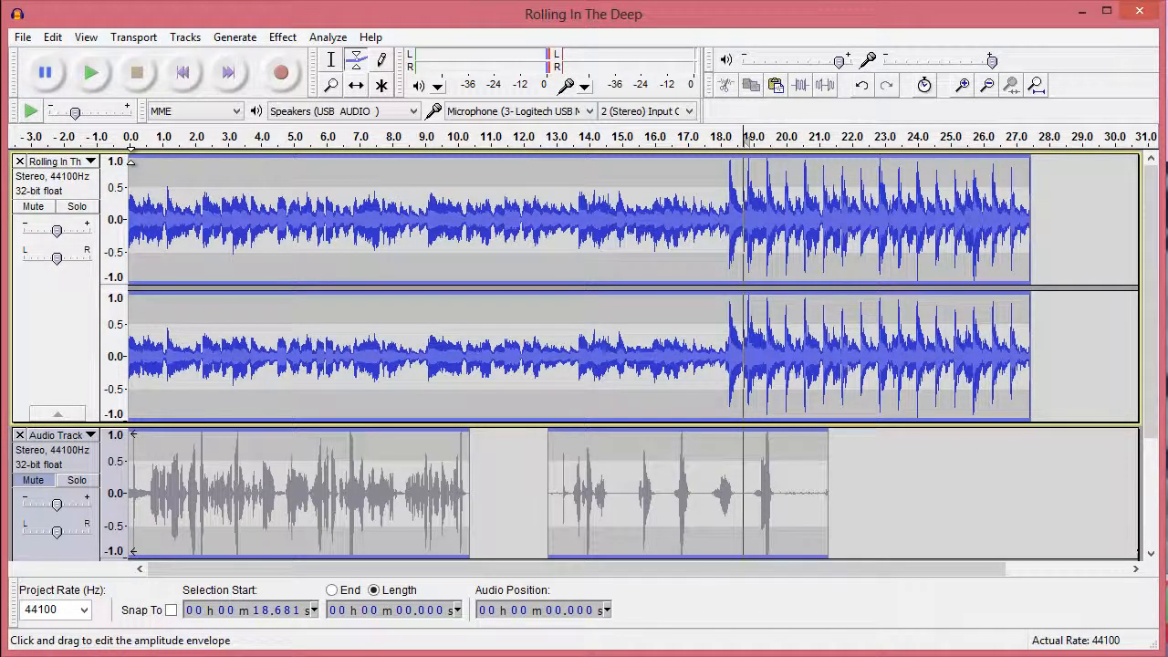
{"action": "left_click", "coordinate": [131, 156]}
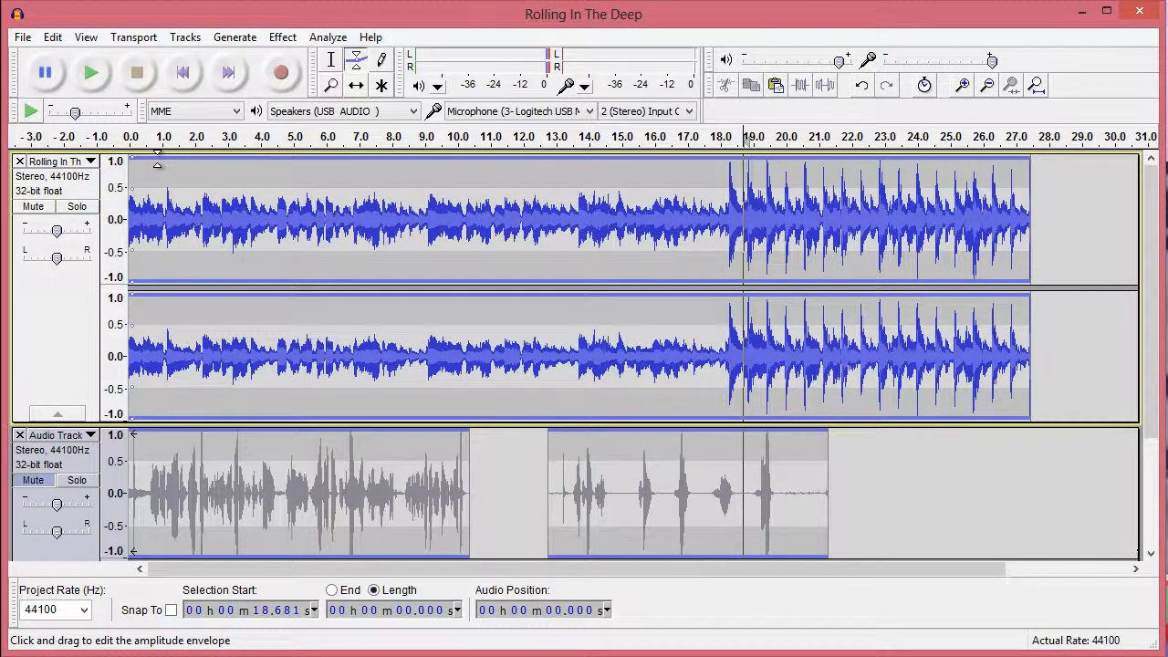
{"action": "left_click_drag", "start_coordinate": [157, 163], "coordinate": [149, 196]}
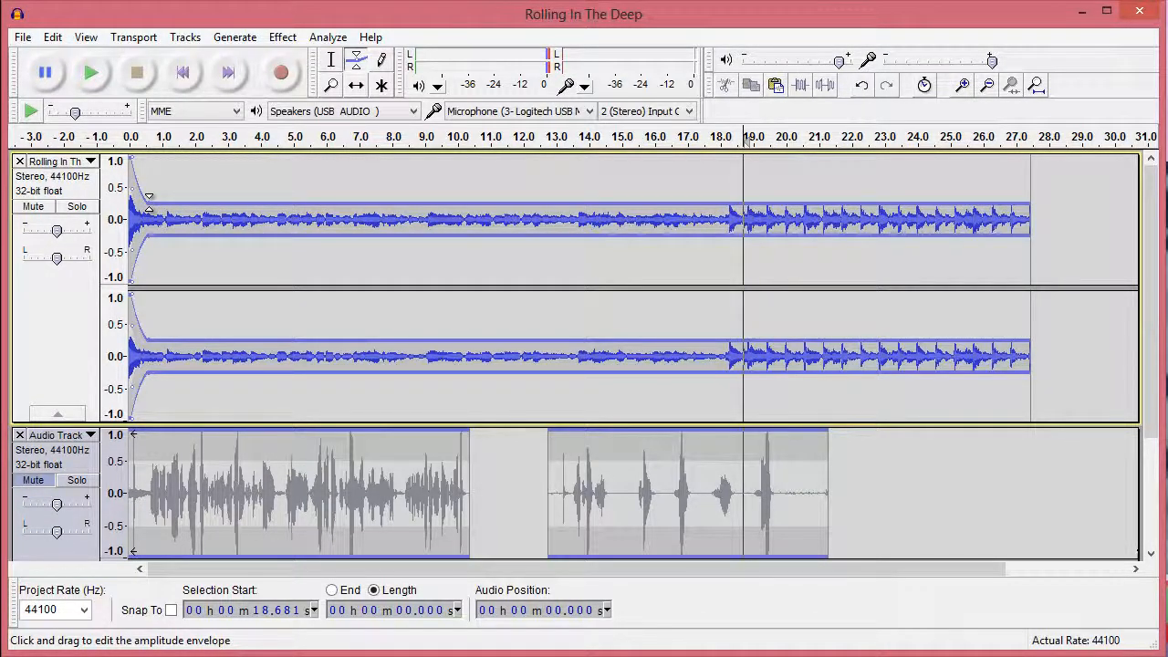
{"action": "left_click_drag", "start_coordinate": [148, 196], "coordinate": [147, 200]}
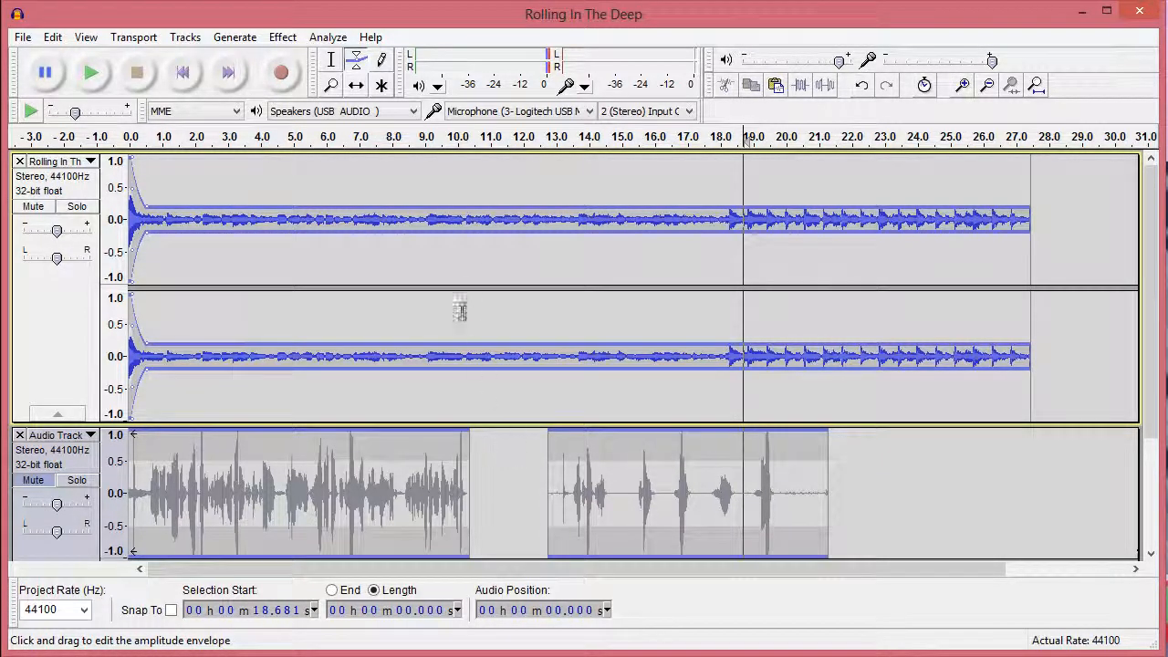
Step: Raise the song's envelope to about 0.6 between 10.3 and 12.8 seconds, dropping back to about 0.2 by 13.9 seconds
{"action": "left_click", "coordinate": [417, 206]}
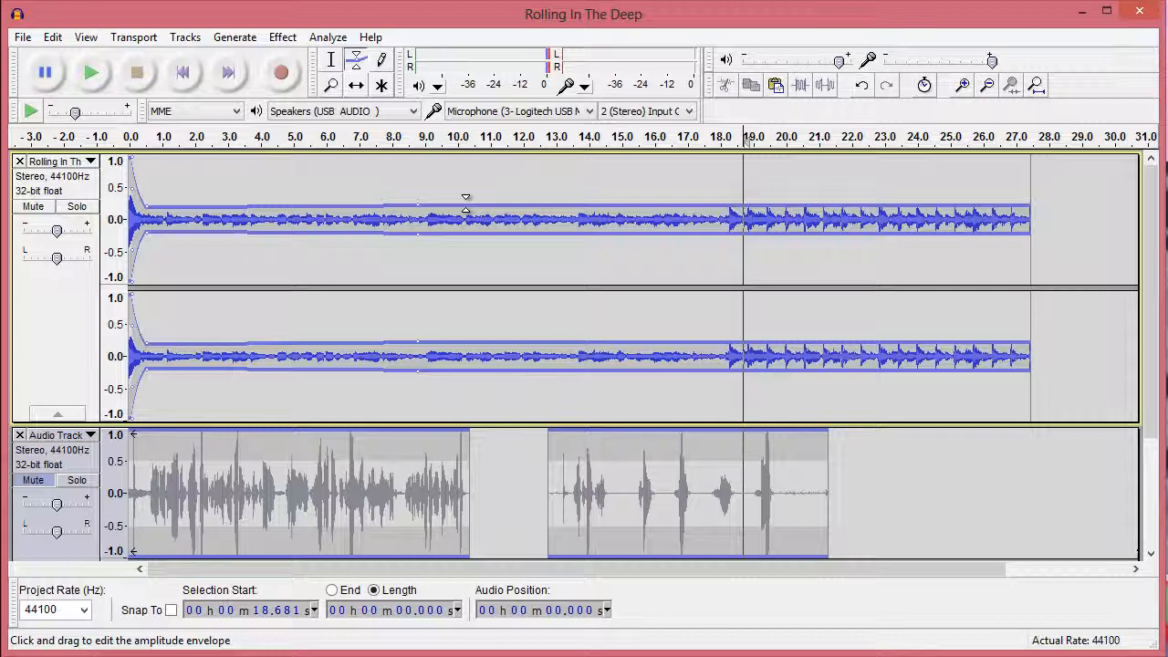
{"action": "left_click", "coordinate": [466, 207]}
{"action": "left_click_drag", "start_coordinate": [465, 202], "coordinate": [467, 179]}
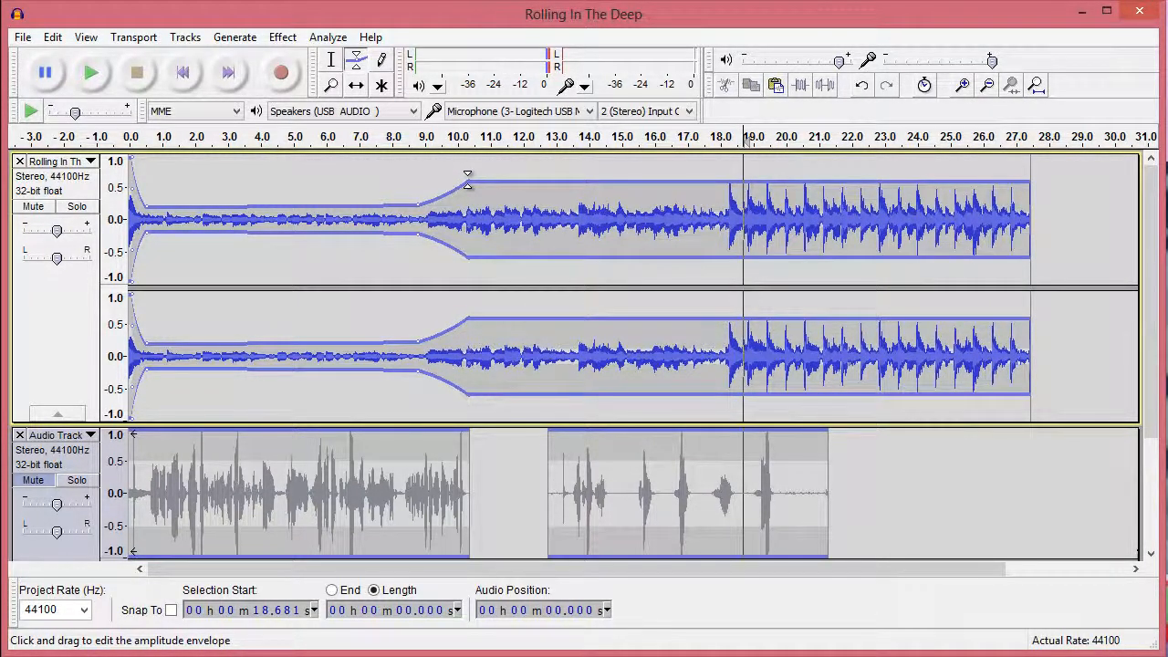
{"action": "left_click", "coordinate": [550, 179]}
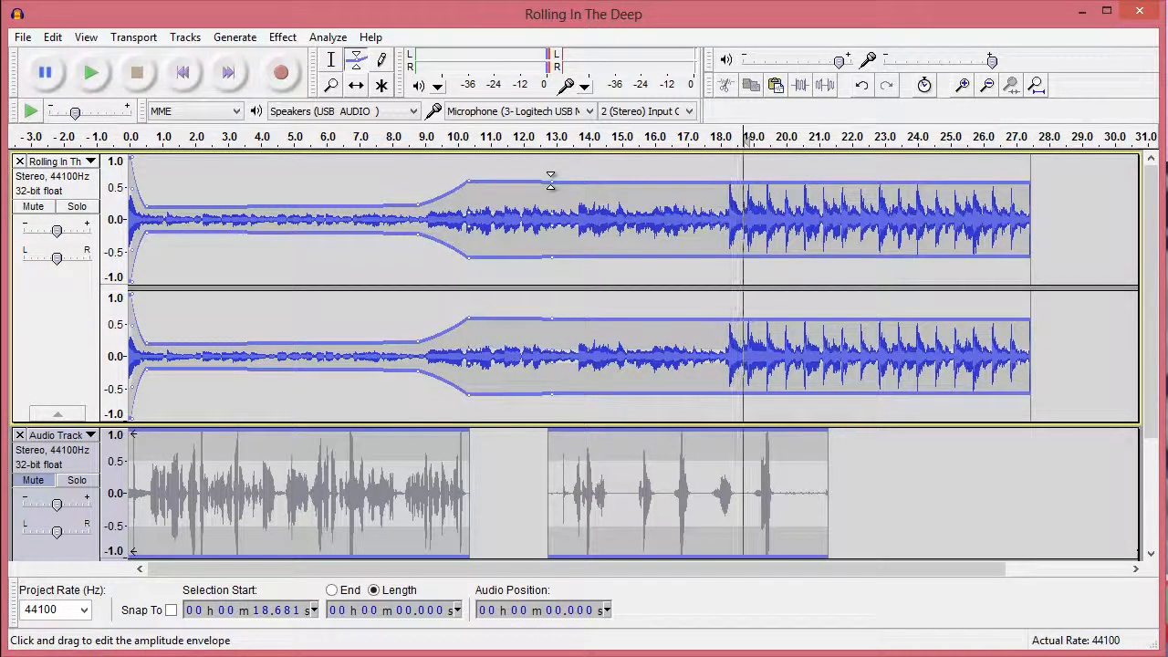
{"action": "left_click_drag", "start_coordinate": [587, 183], "coordinate": [582, 205]}
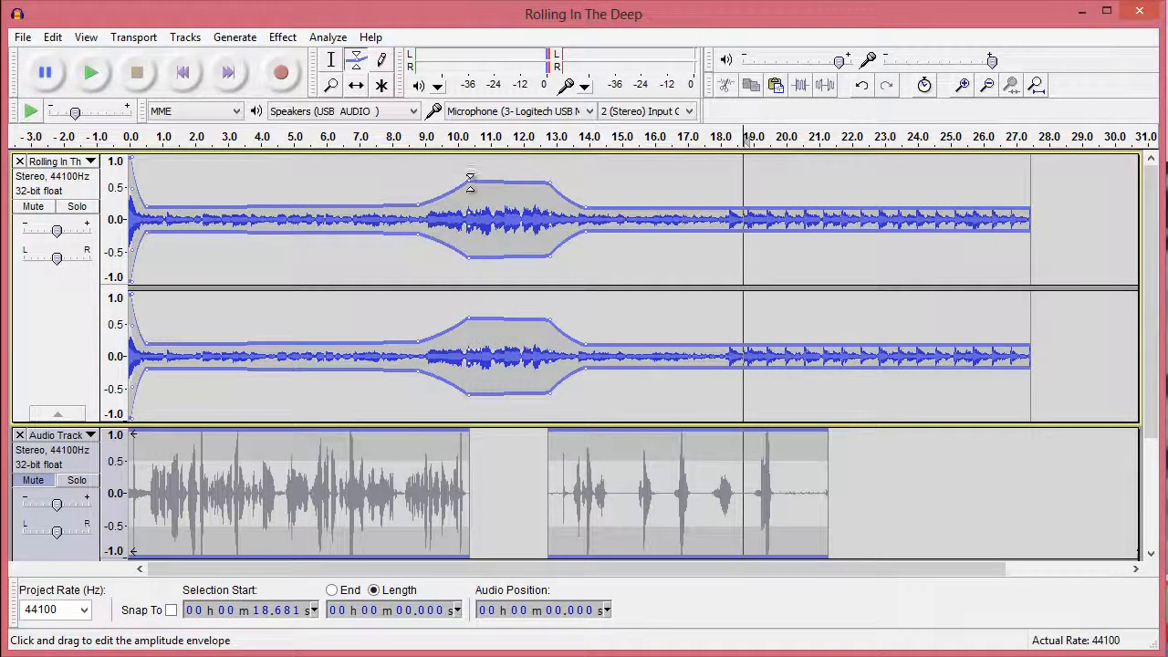
Step: Steepen the envelope ramps around the voice gap, rising from about 10 to 10.5 seconds and falling by about 13.4 seconds
{"action": "left_click_drag", "start_coordinate": [470, 183], "coordinate": [474, 180]}
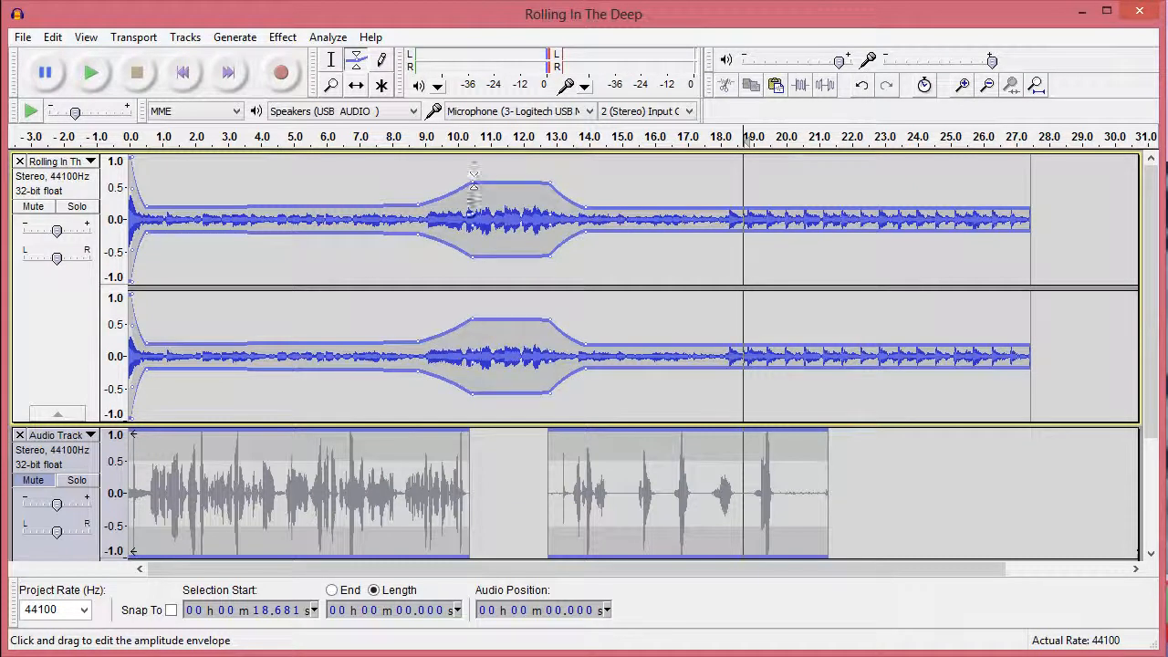
{"action": "left_click_drag", "start_coordinate": [416, 206], "coordinate": [452, 206]}
{"action": "left_click_drag", "start_coordinate": [454, 205], "coordinate": [456, 195]}
{"action": "left_click_drag", "start_coordinate": [589, 207], "coordinate": [569, 207]}
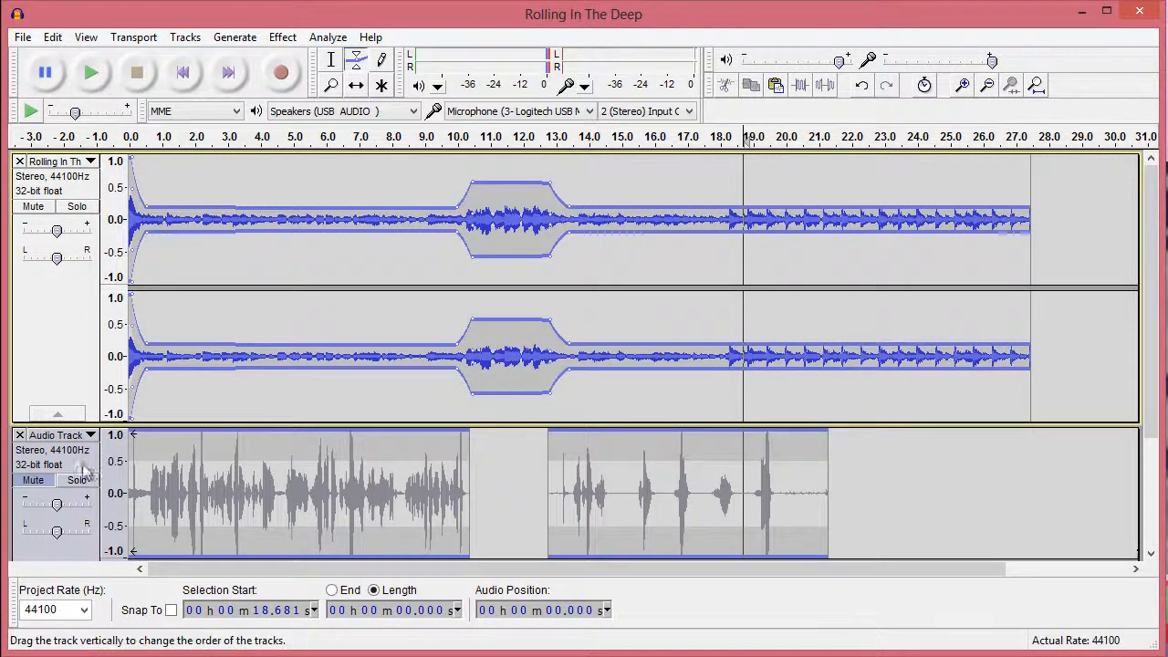
Step: Unmute the recorded track and play the mix from about 8.8 seconds to check the volume changes
{"action": "left_click", "coordinate": [34, 480]}
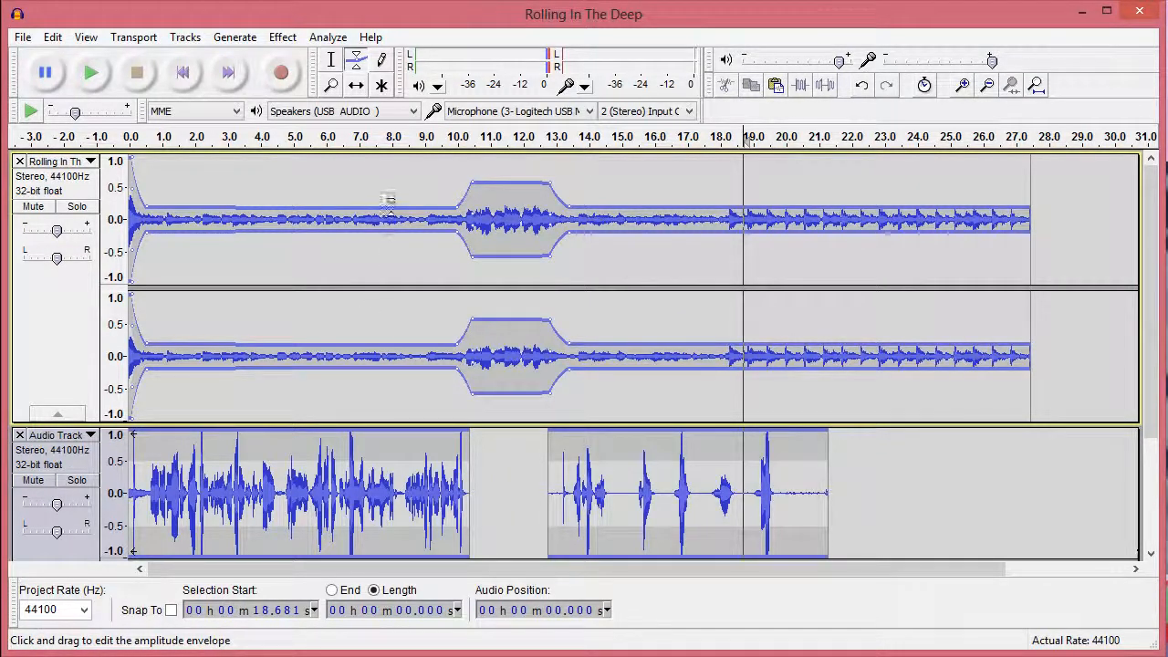
{"action": "left_click", "coordinate": [330, 60]}
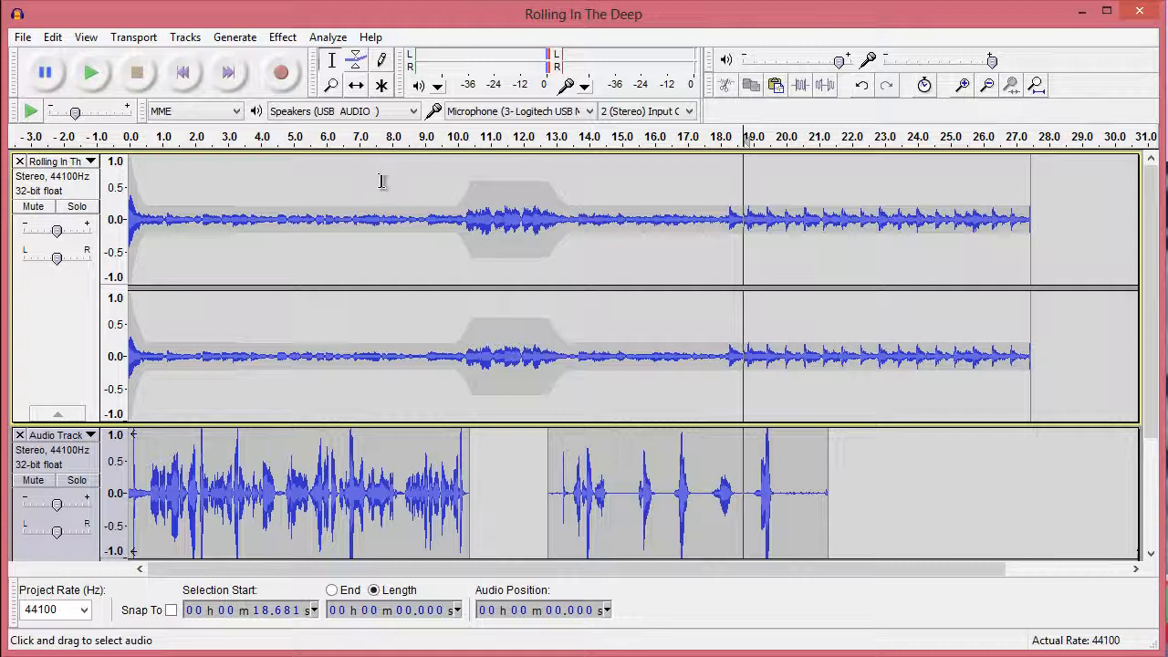
{"action": "left_click", "coordinate": [418, 185]}
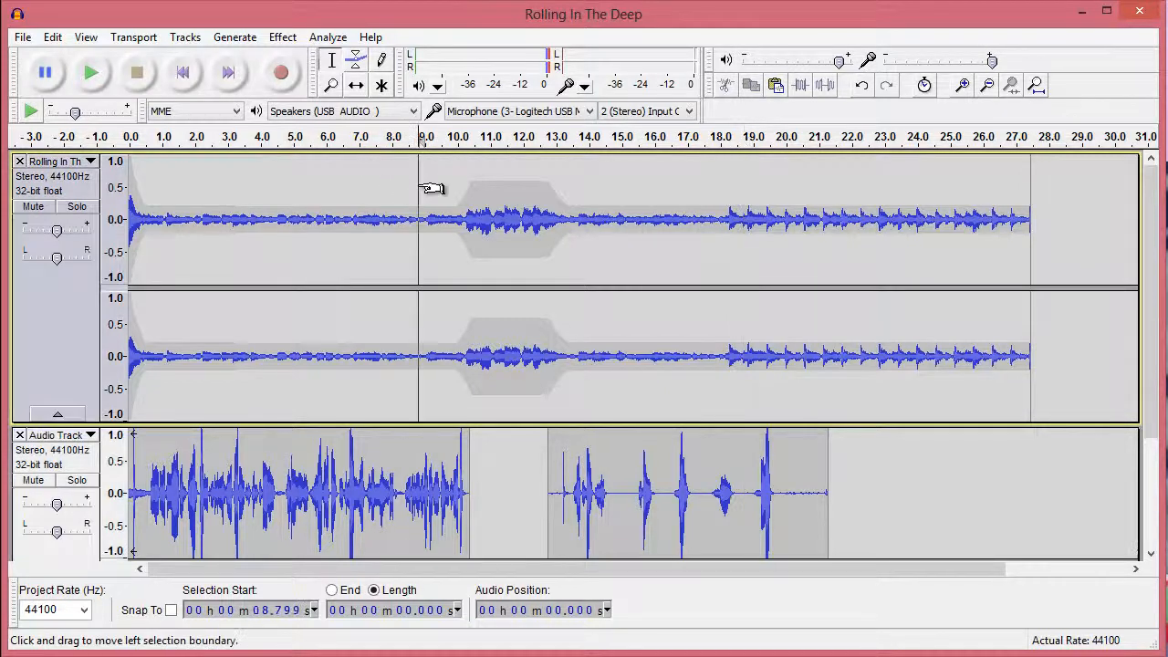
{"action": "left_click", "coordinate": [91, 73]}
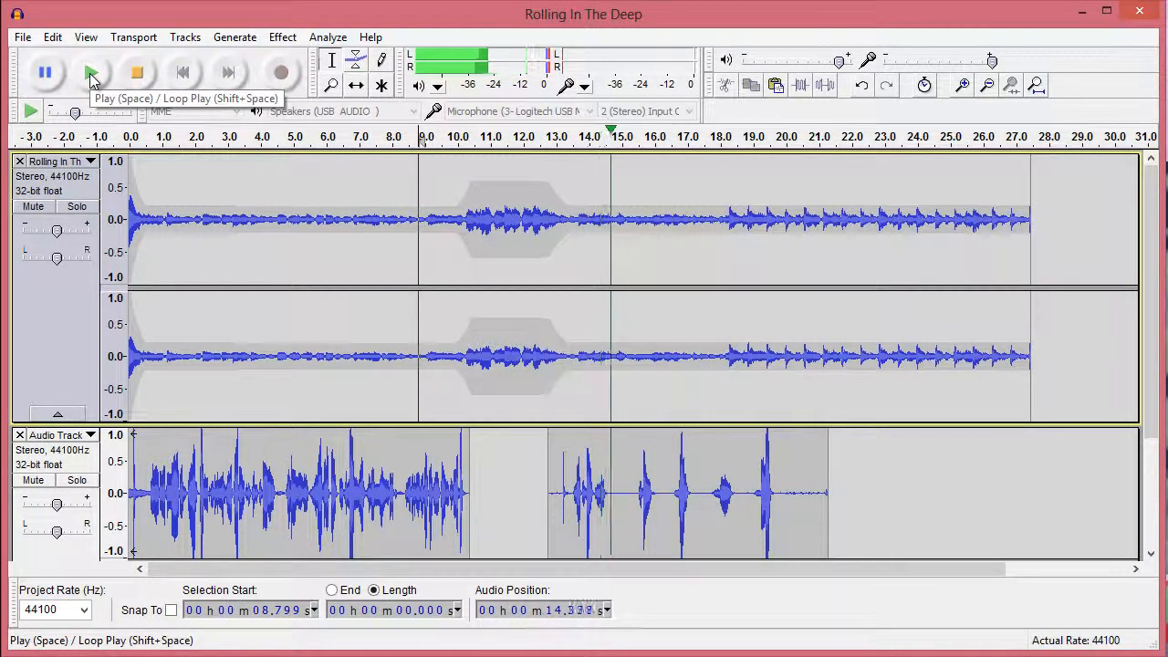
{"action": "left_click", "coordinate": [137, 72]}
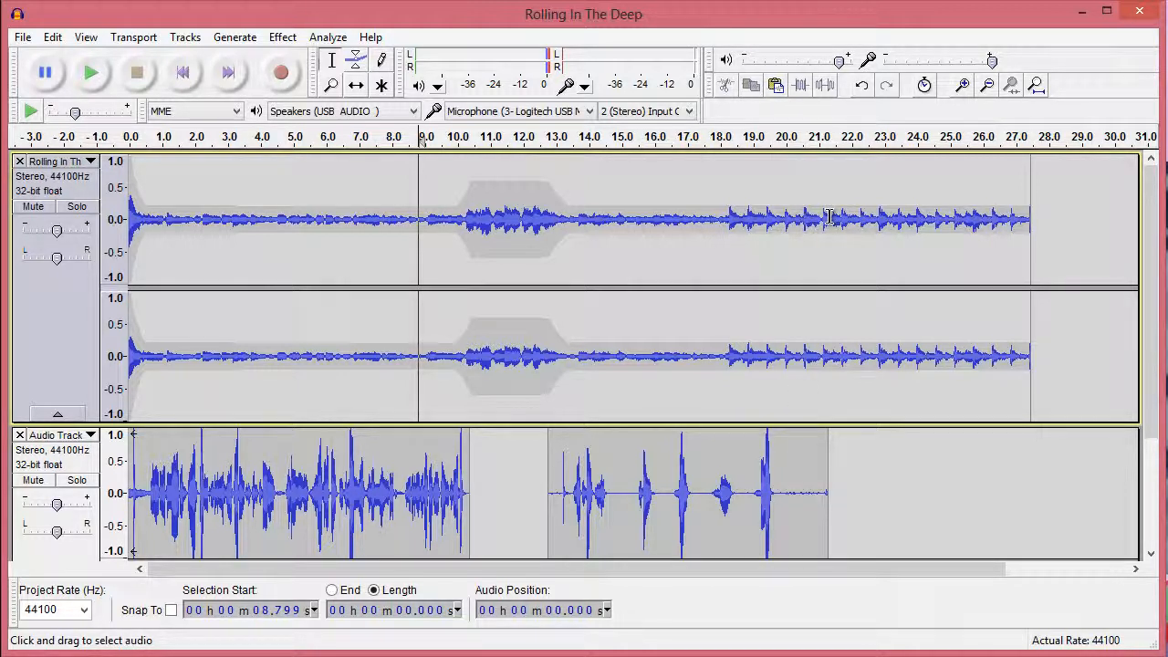
Step: Delete the song's audio from 21.283 seconds to its end so it finishes with the recorded track
{"action": "left_click_drag", "start_coordinate": [829, 217], "coordinate": [1029, 217]}
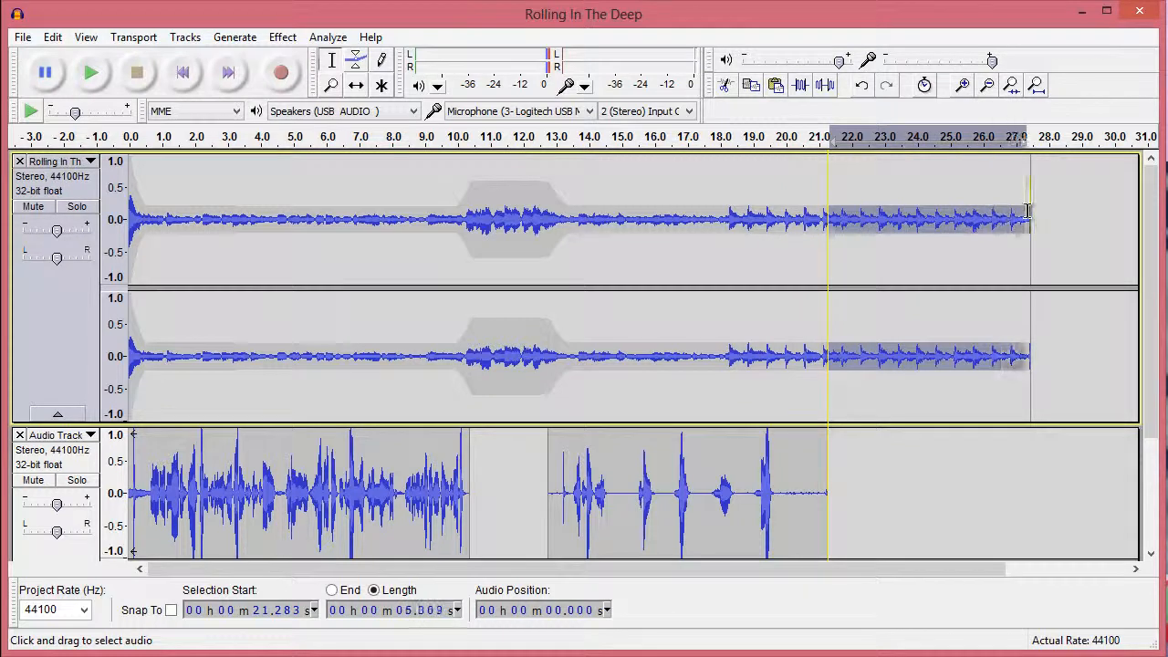
{"action": "key", "text": "Delete"}
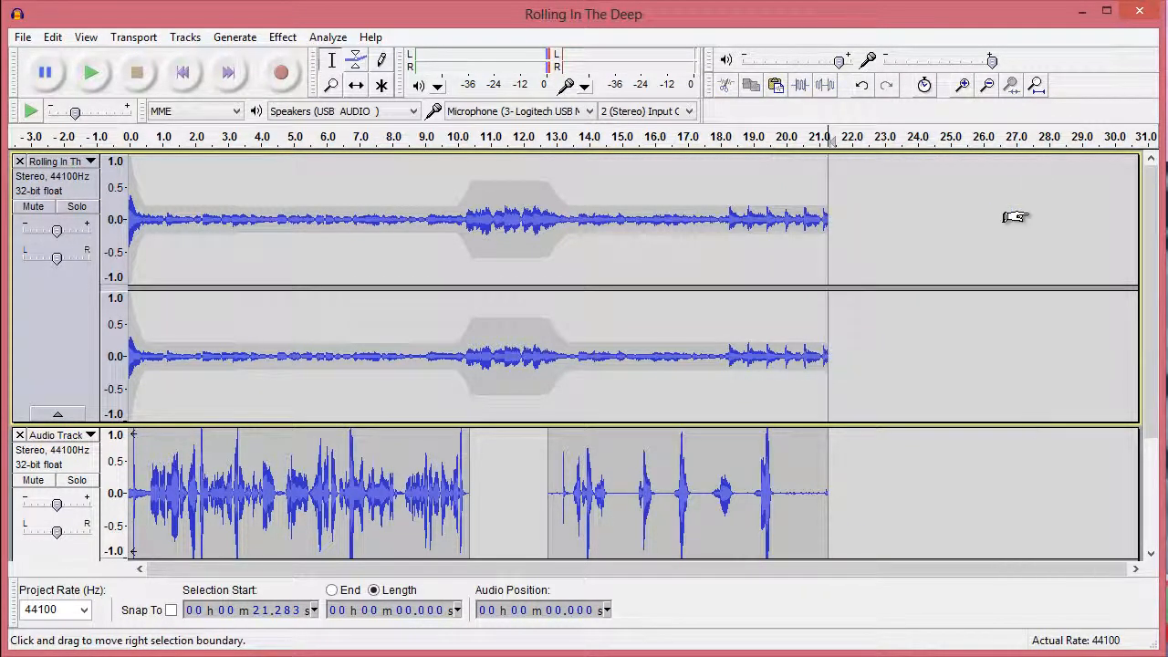
Step: Cut the recorded track's audio from 16.238 seconds to its end and paste it into the song track at about 22.4 seconds
{"action": "left_click", "coordinate": [664, 493]}
{"action": "left_click_drag", "start_coordinate": [682, 491], "coordinate": [813, 493]}
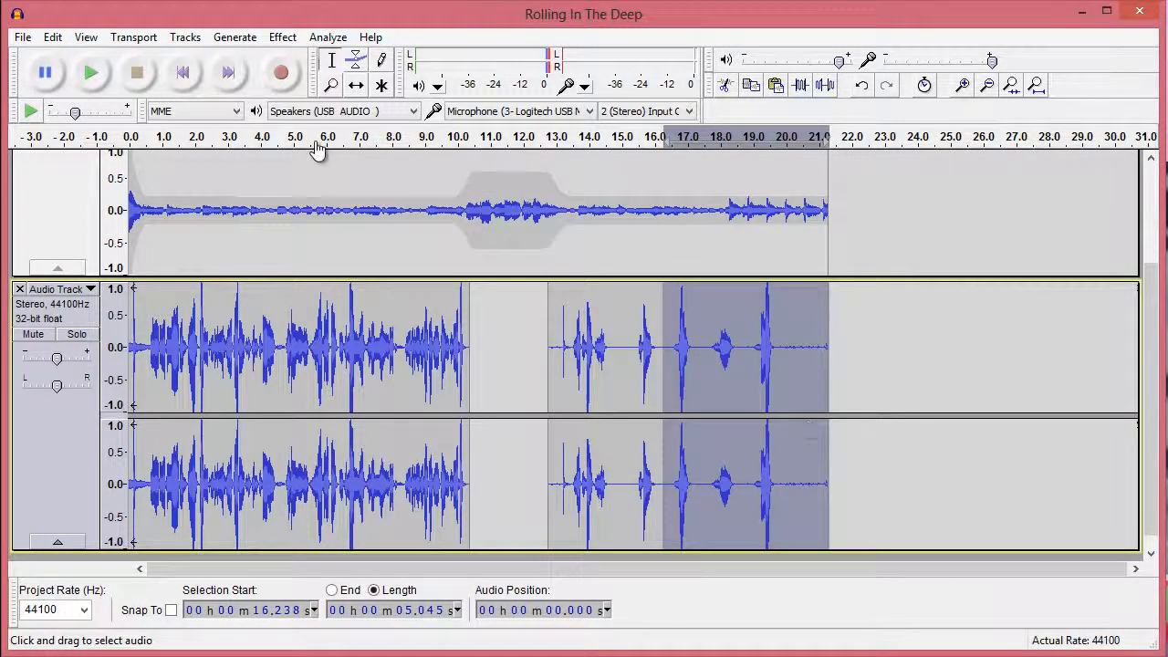
{"action": "left_click", "coordinate": [726, 84]}
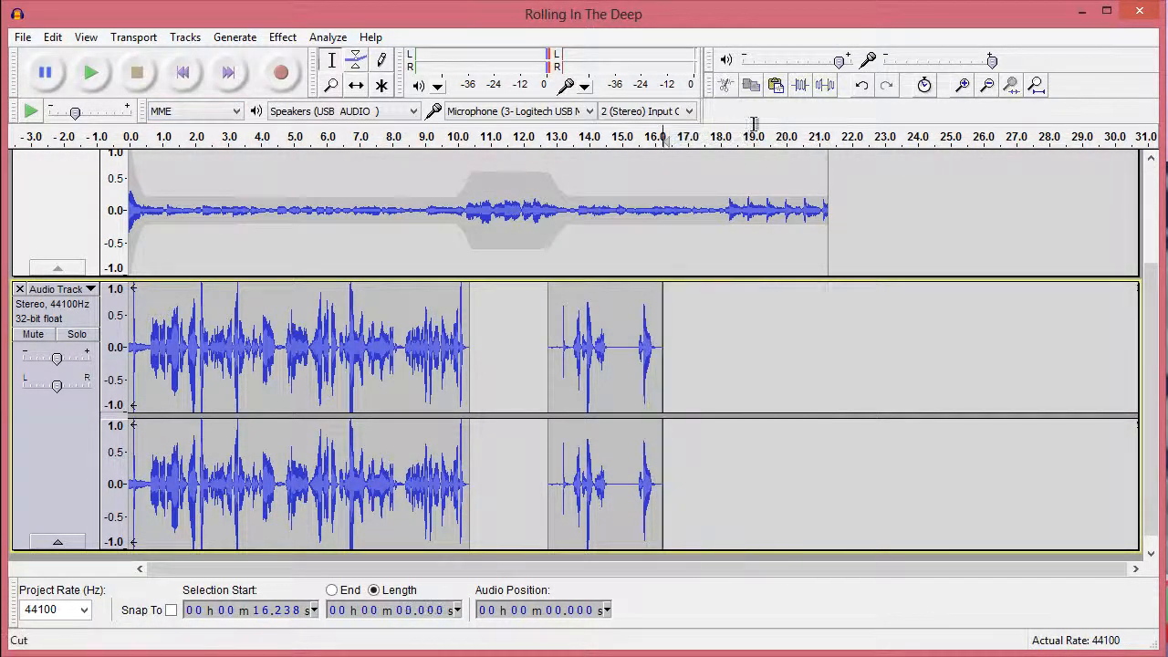
{"action": "left_click", "coordinate": [865, 188]}
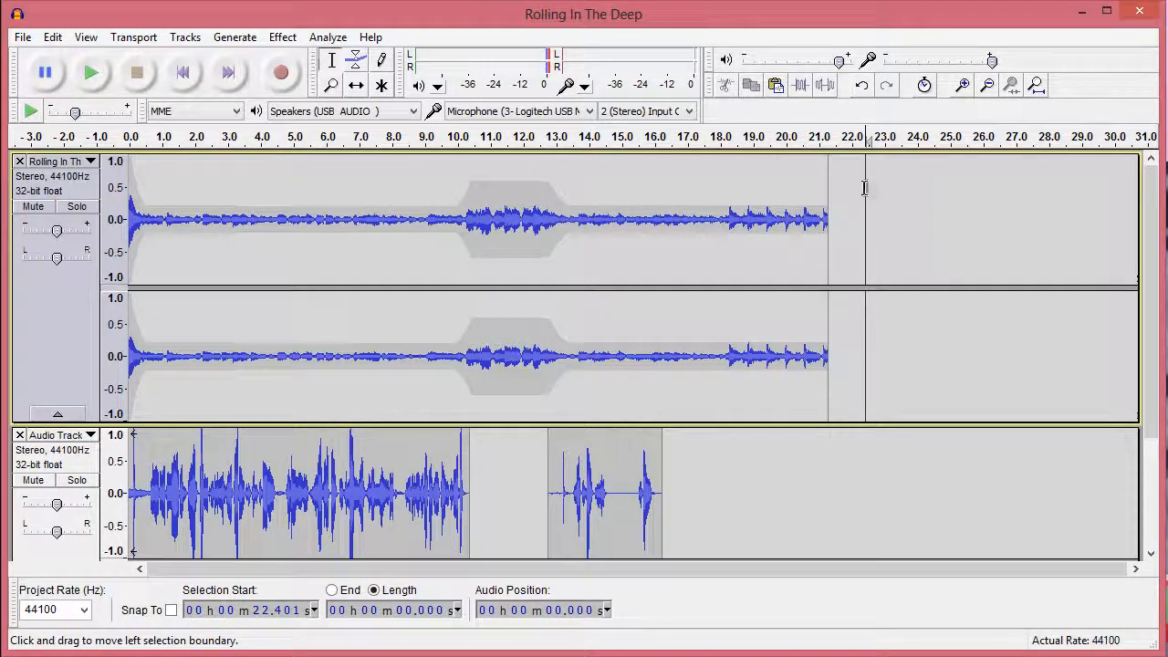
{"action": "left_click", "coordinate": [776, 85]}
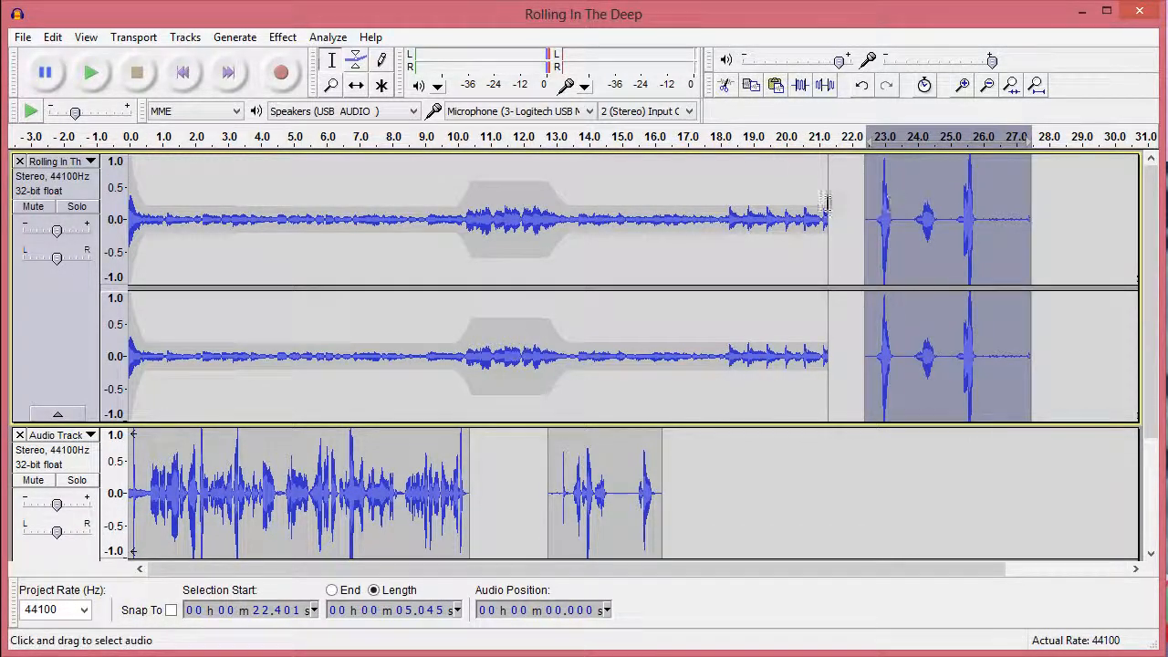
{"action": "left_click", "coordinate": [1084, 223]}
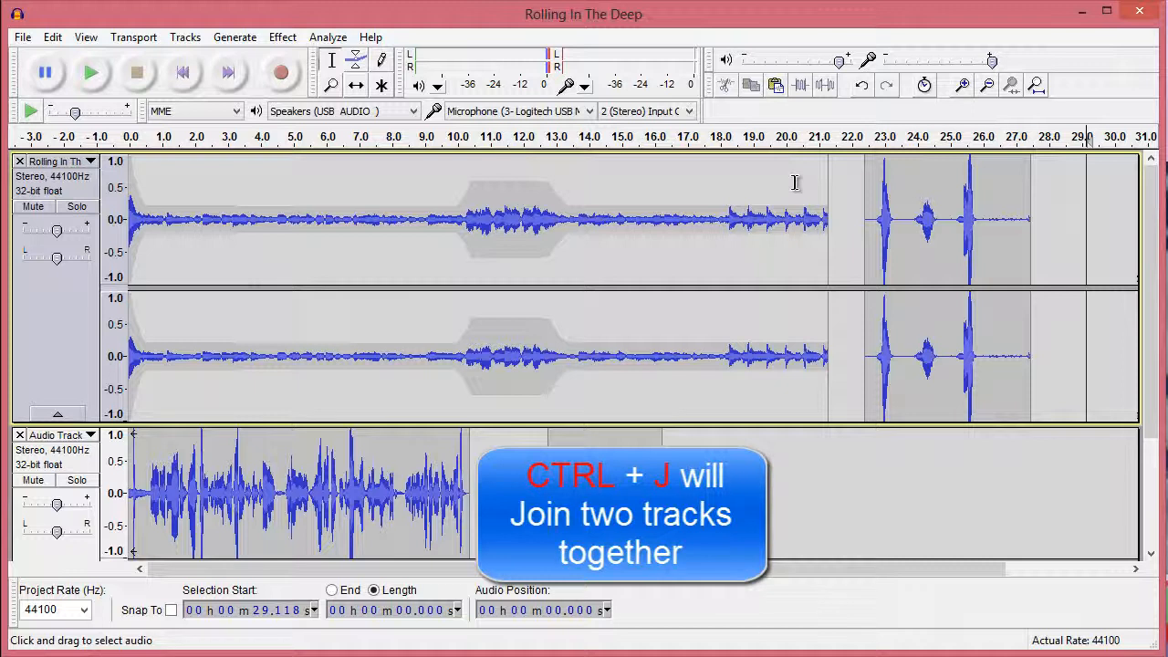
Step: Mute the recorded track and join the separate clips within each of the two tracks
{"action": "left_click", "coordinate": [32, 480]}
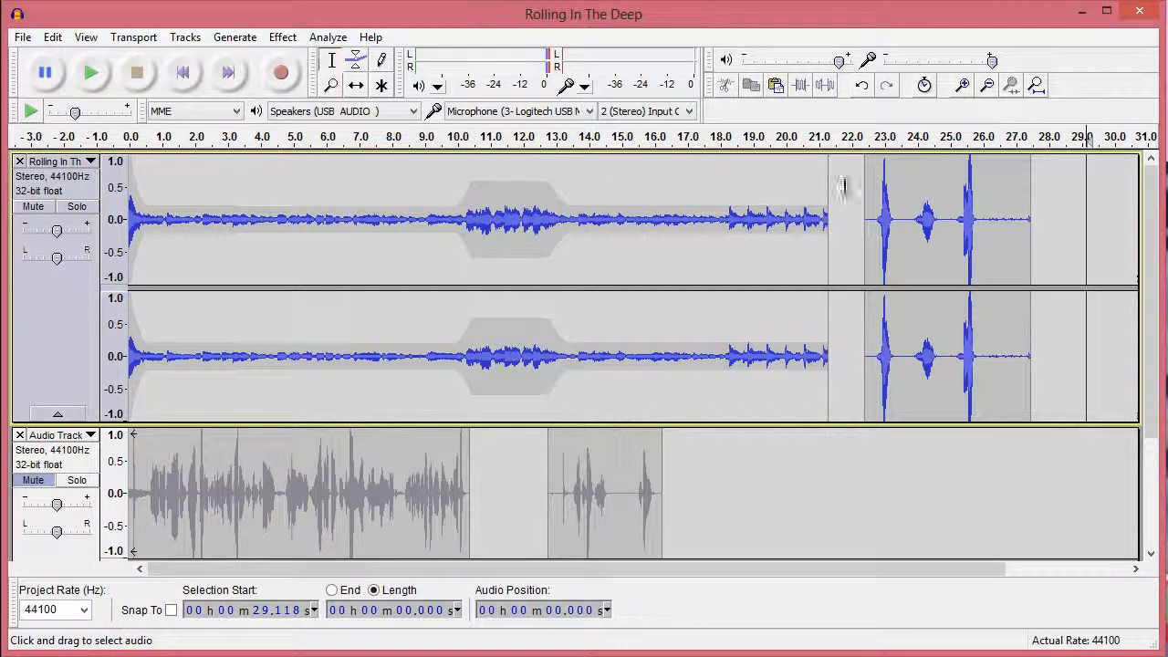
{"action": "left_click", "coordinate": [883, 182]}
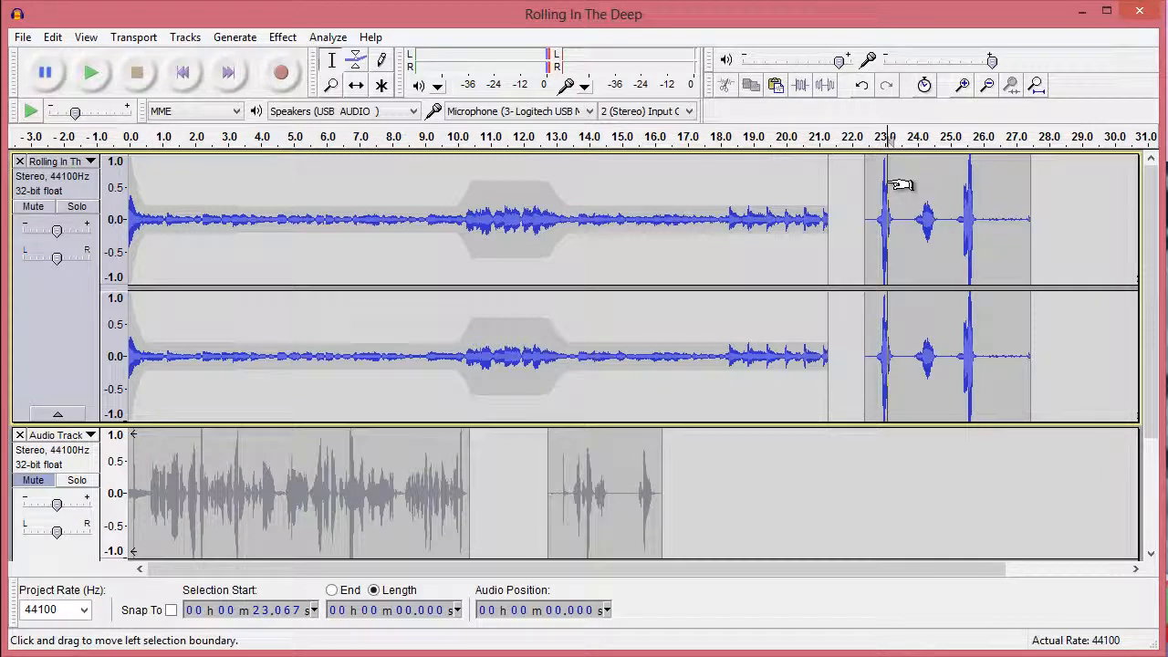
{"action": "key", "text": "ctrl+a"}
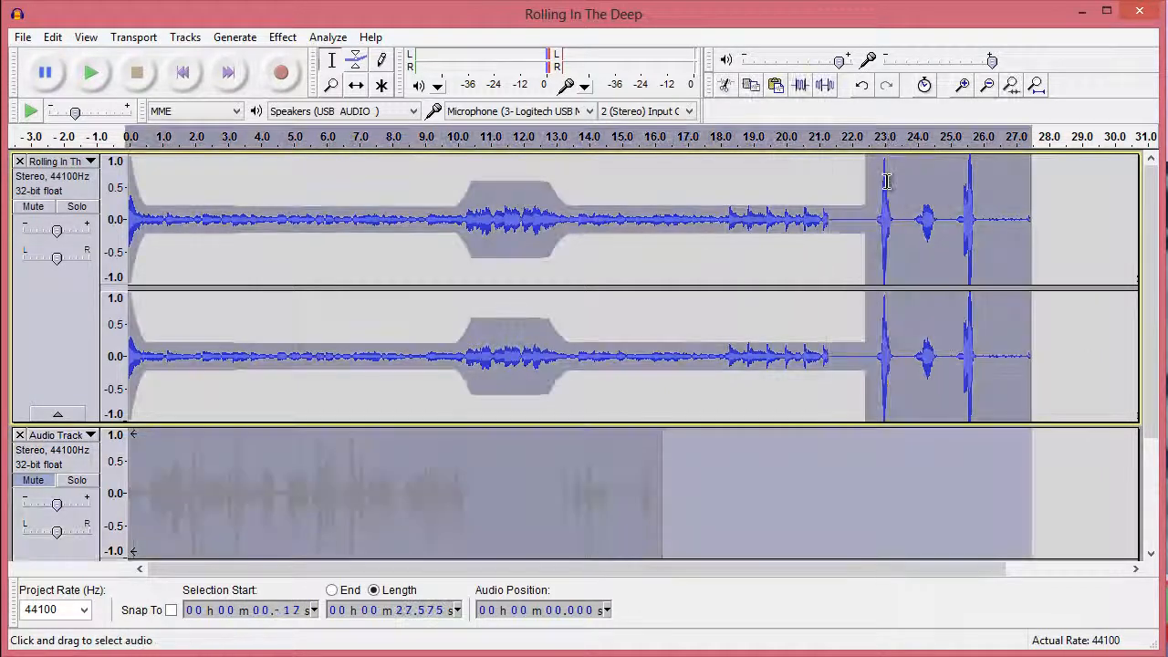
{"action": "left_click", "coordinate": [1106, 225]}
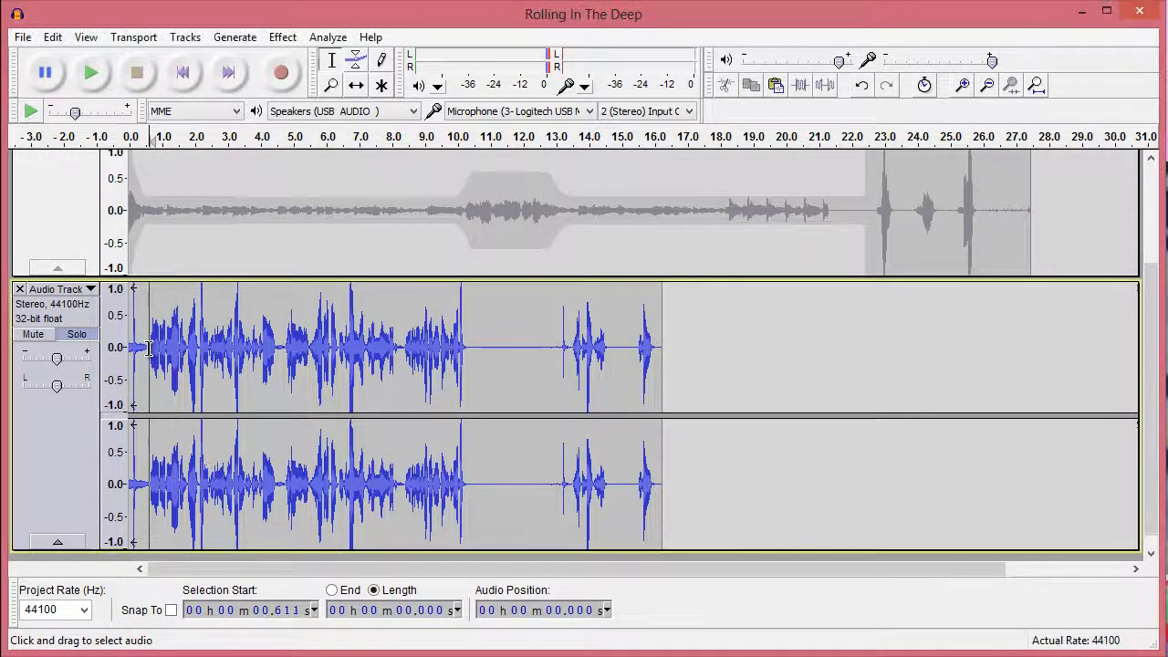
Step: Play the start of the recorded track and select 3.969 seconds of it from 0.611 seconds
{"action": "left_click_drag", "start_coordinate": [149, 348], "coordinate": [252, 355]}
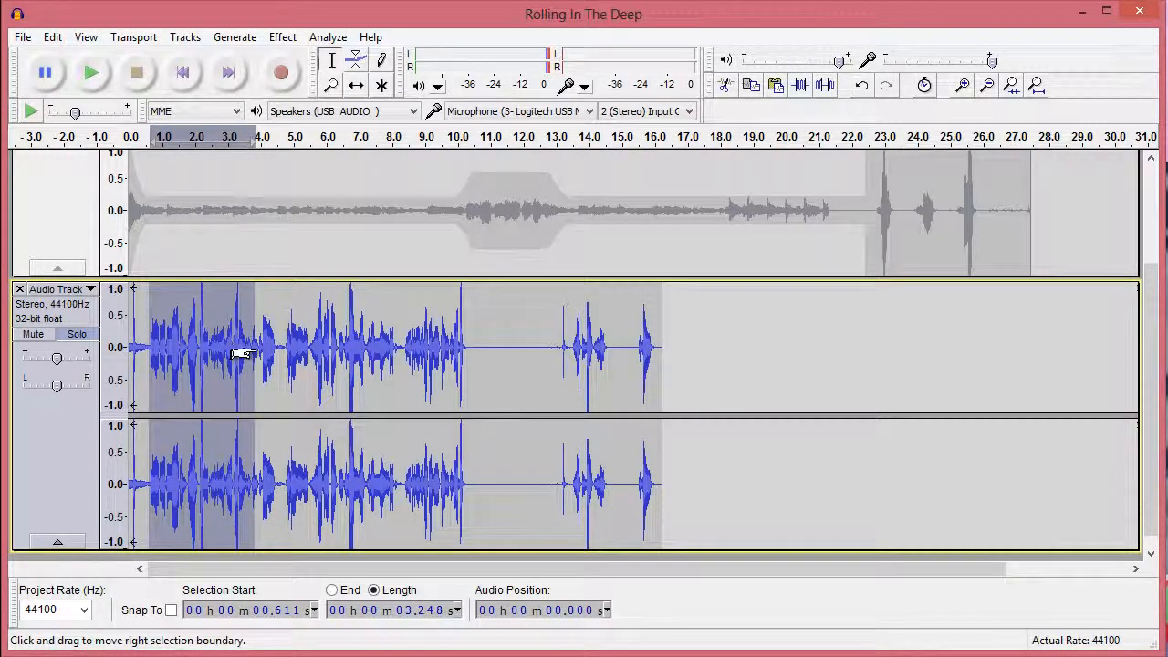
{"action": "key", "text": "space"}
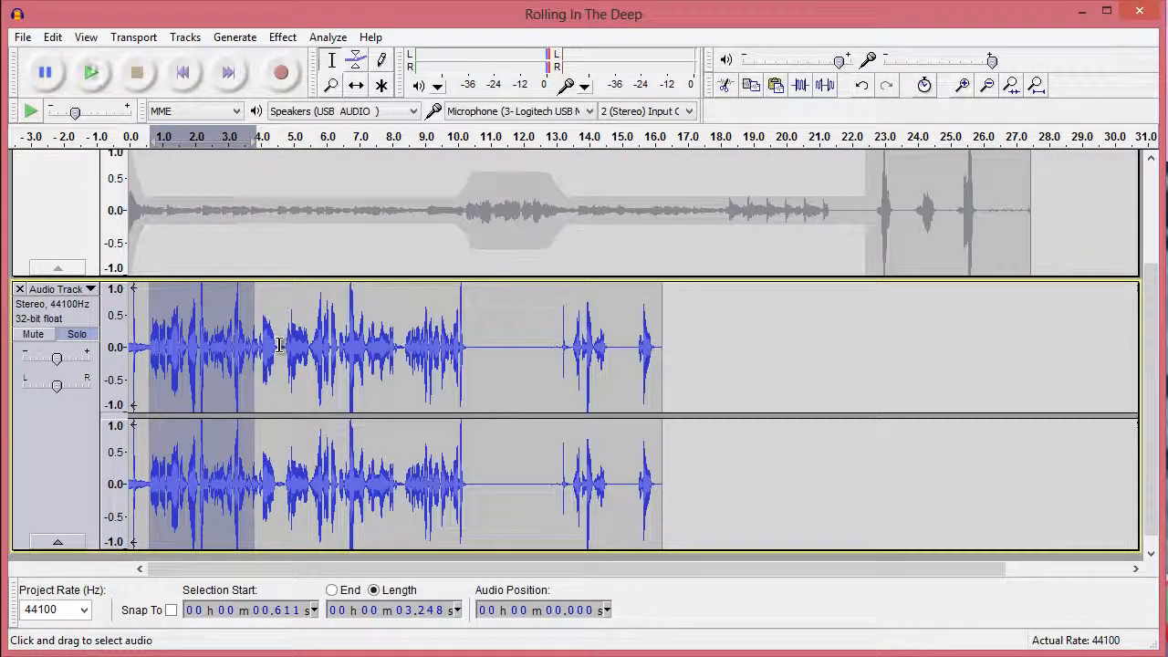
{"action": "left_click", "coordinate": [279, 345], "text": "shift"}
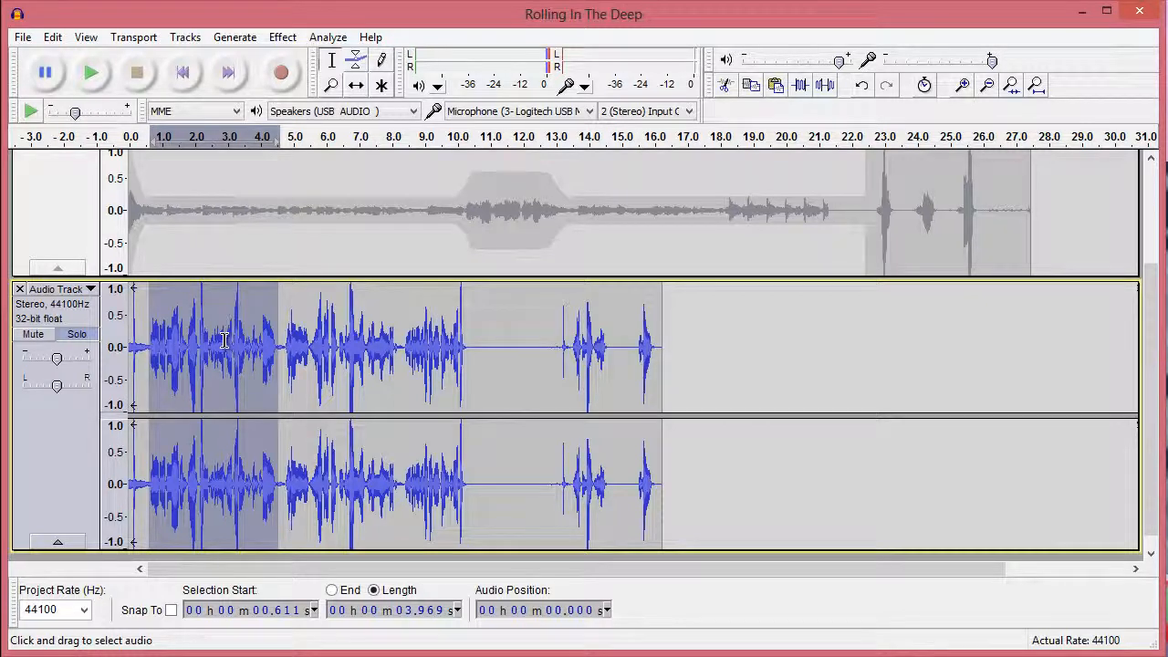
Step: Try Change Pitch on the selected voice section with a 52.514 percent change and preview the result
{"action": "left_click", "coordinate": [282, 38]}
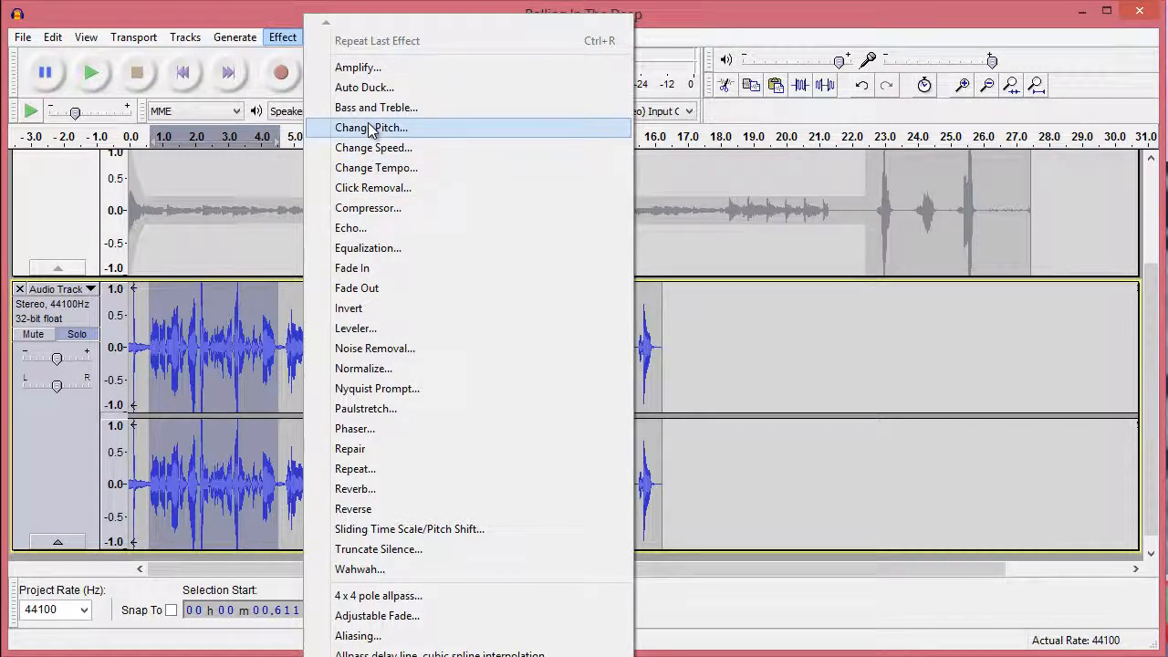
{"action": "left_click", "coordinate": [369, 129]}
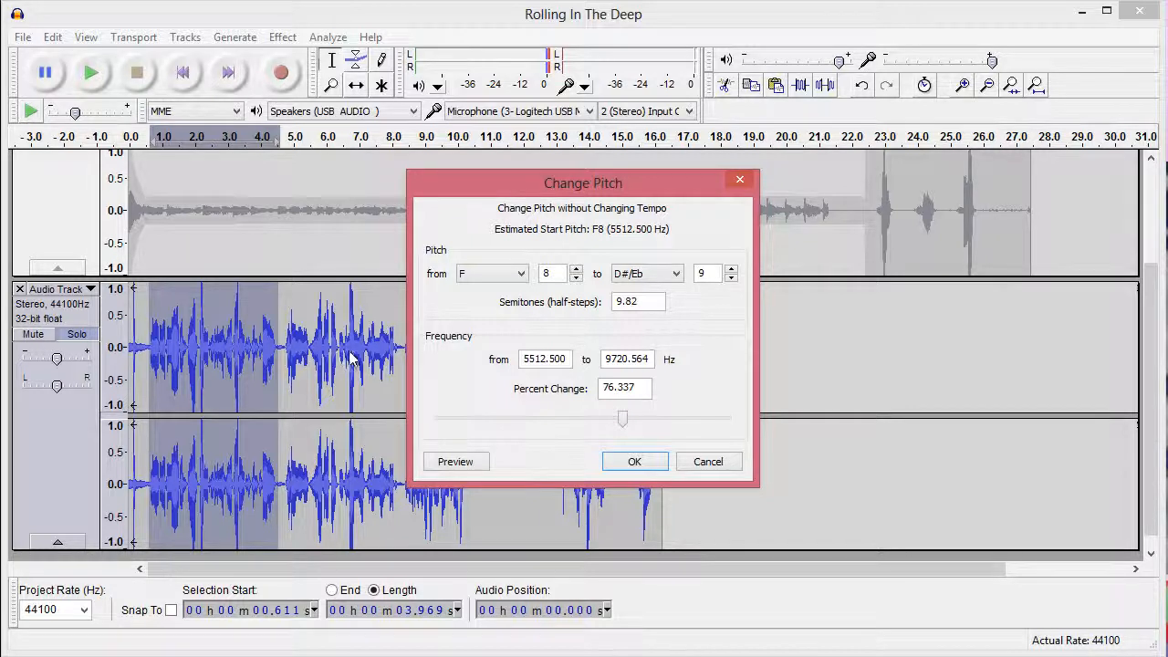
{"action": "left_click_drag", "start_coordinate": [620, 420], "coordinate": [583, 421]}
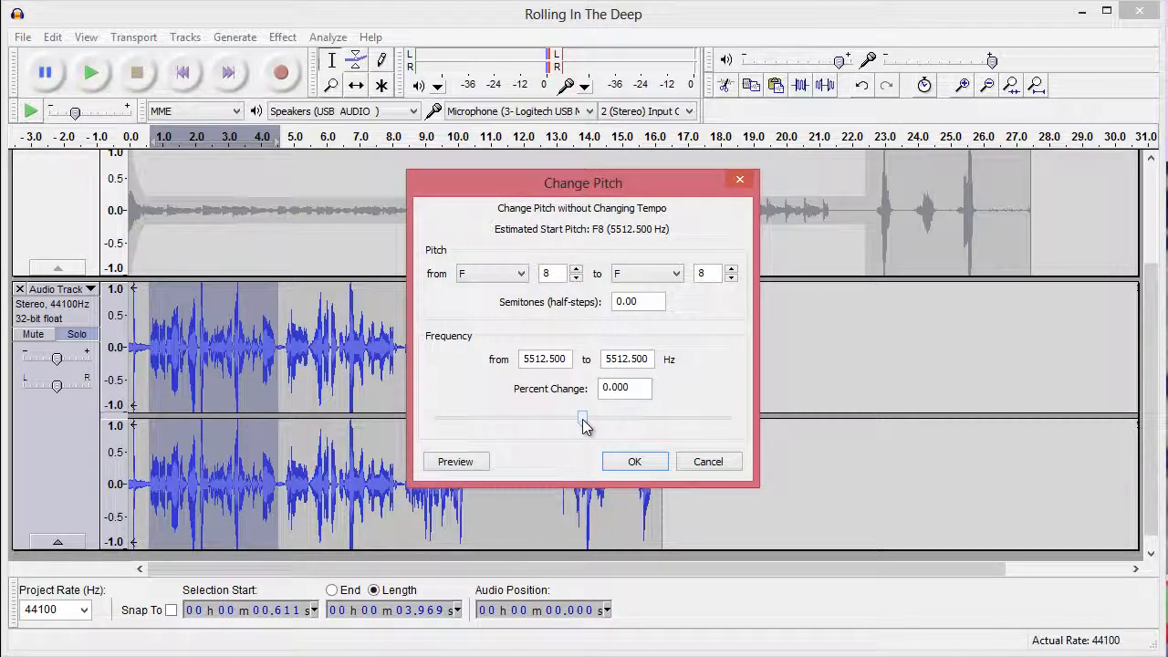
{"action": "left_click_drag", "start_coordinate": [584, 420], "coordinate": [615, 417]}
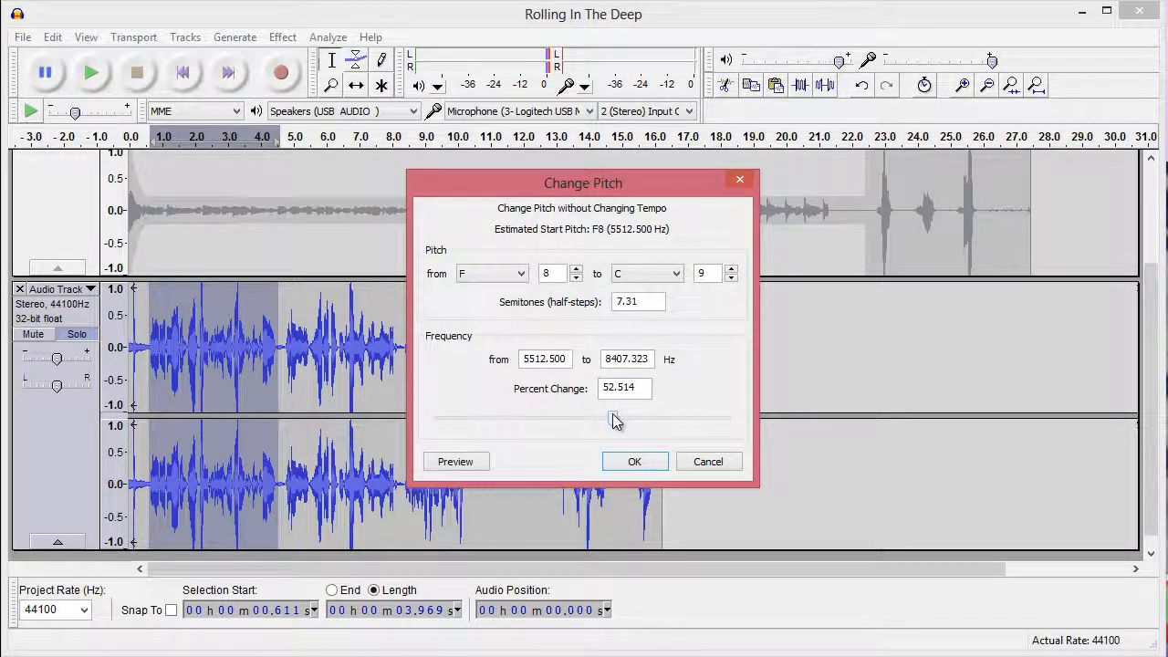
{"action": "left_click", "coordinate": [462, 463]}
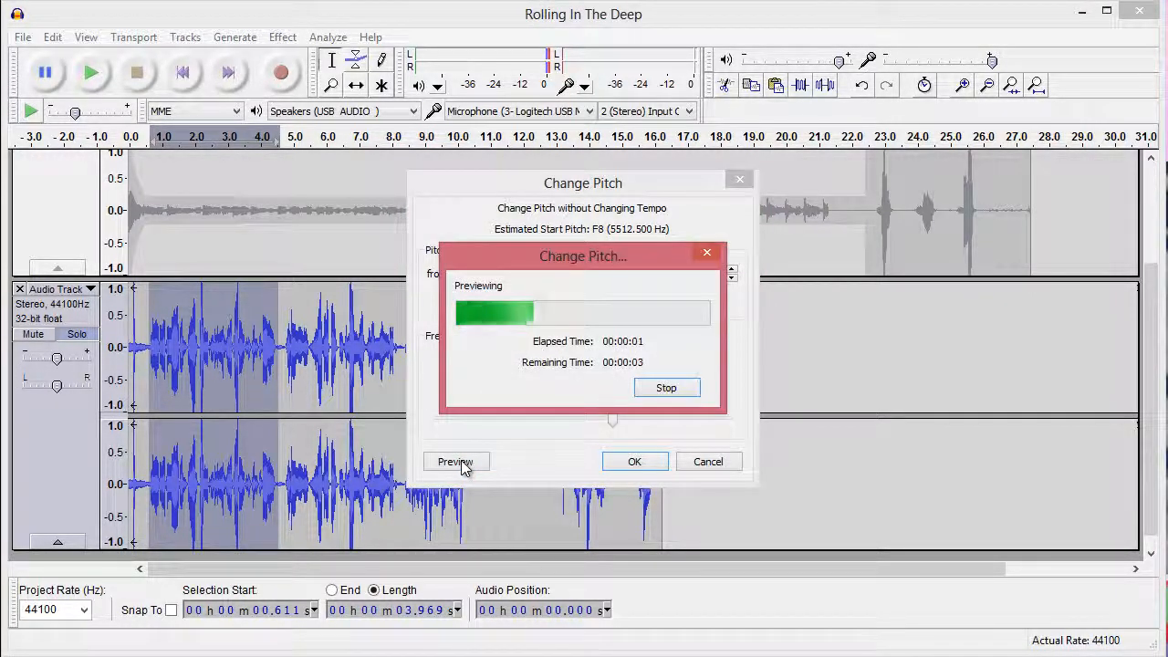
{"action": "left_click", "coordinate": [664, 388]}
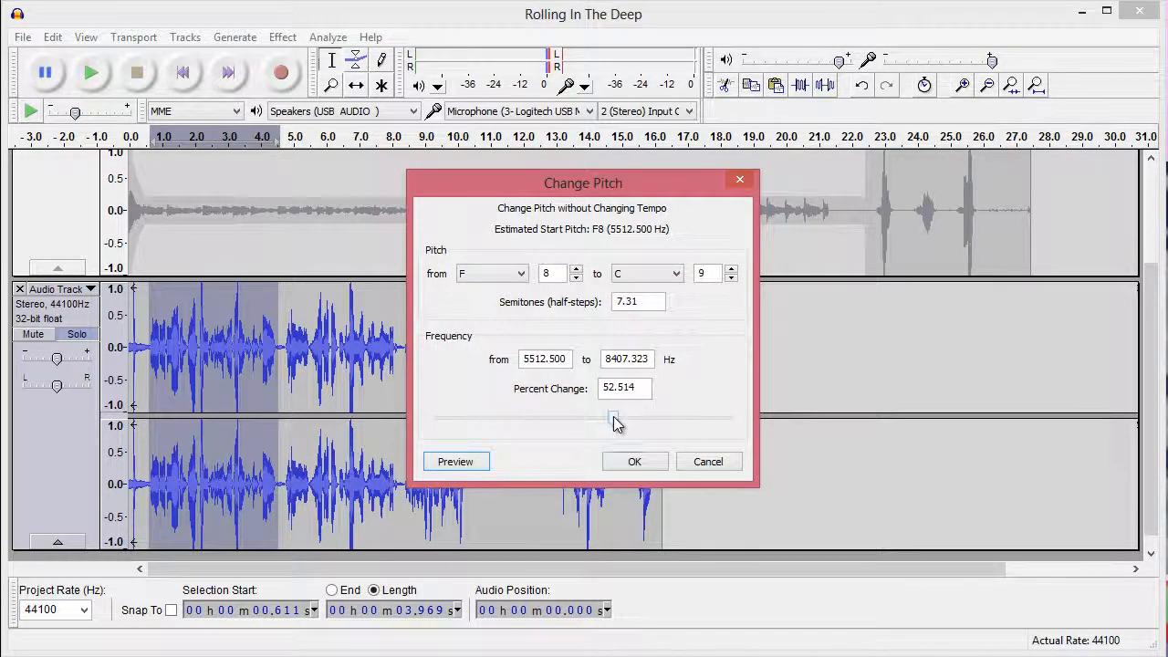
Step: Preview the selected voice with the pitch change set to 98.295 percent and to -50 percent
{"action": "left_click_drag", "start_coordinate": [614, 416], "coordinate": [631, 417]}
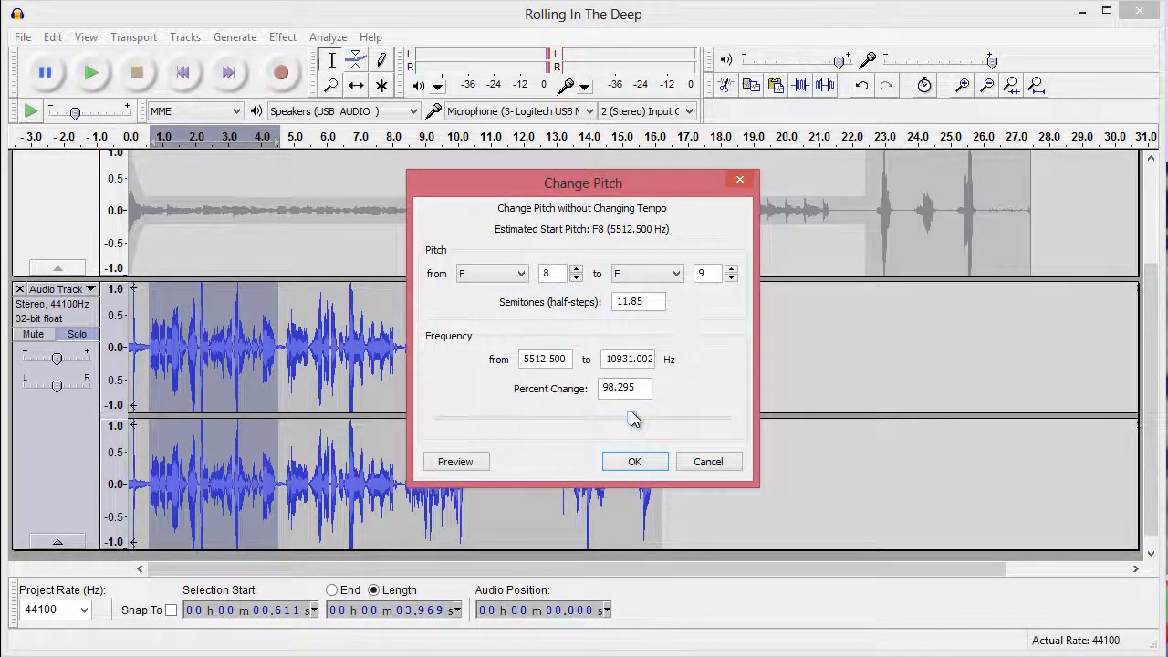
{"action": "left_click", "coordinate": [456, 462]}
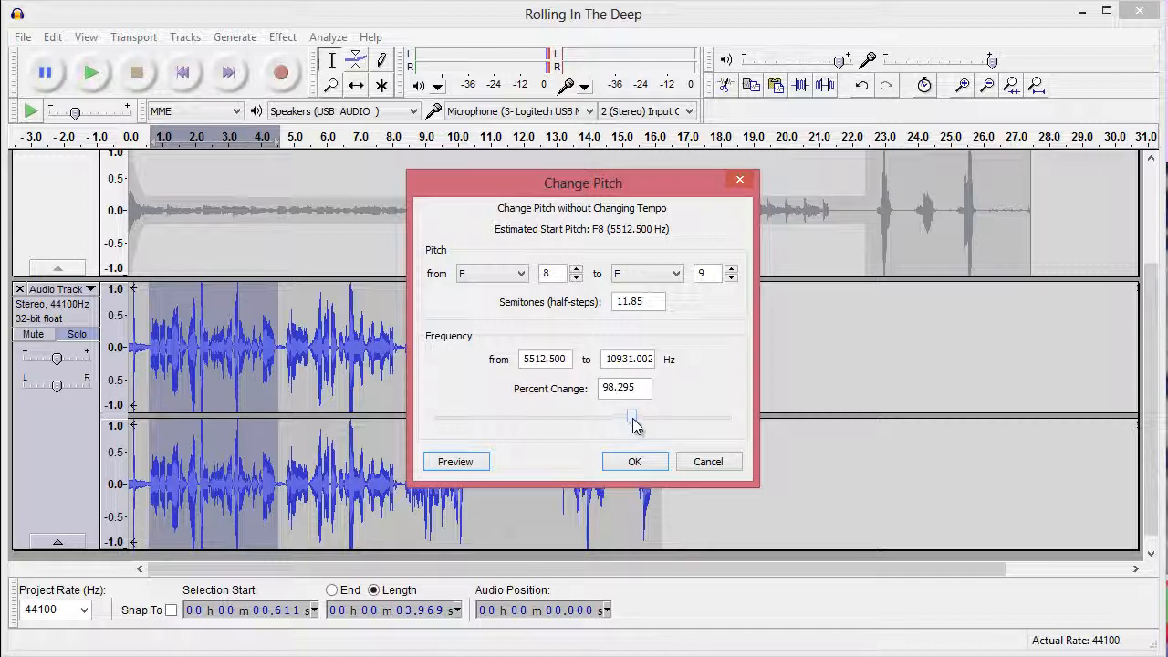
{"action": "left_click_drag", "start_coordinate": [636, 425], "coordinate": [510, 429]}
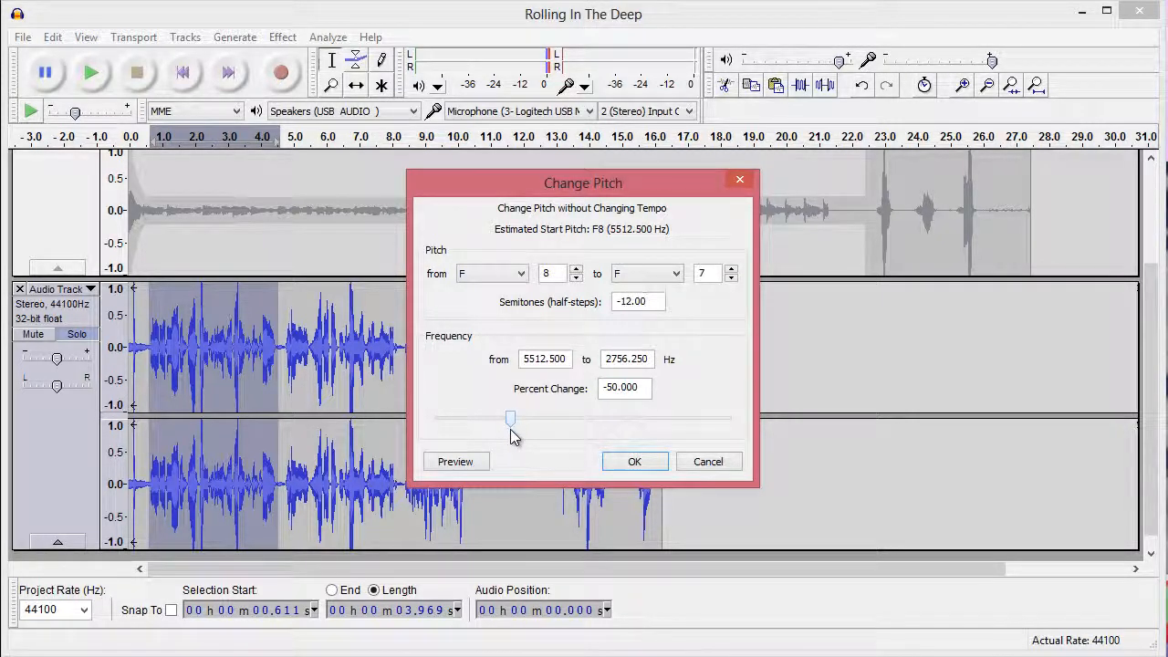
{"action": "left_click", "coordinate": [458, 463]}
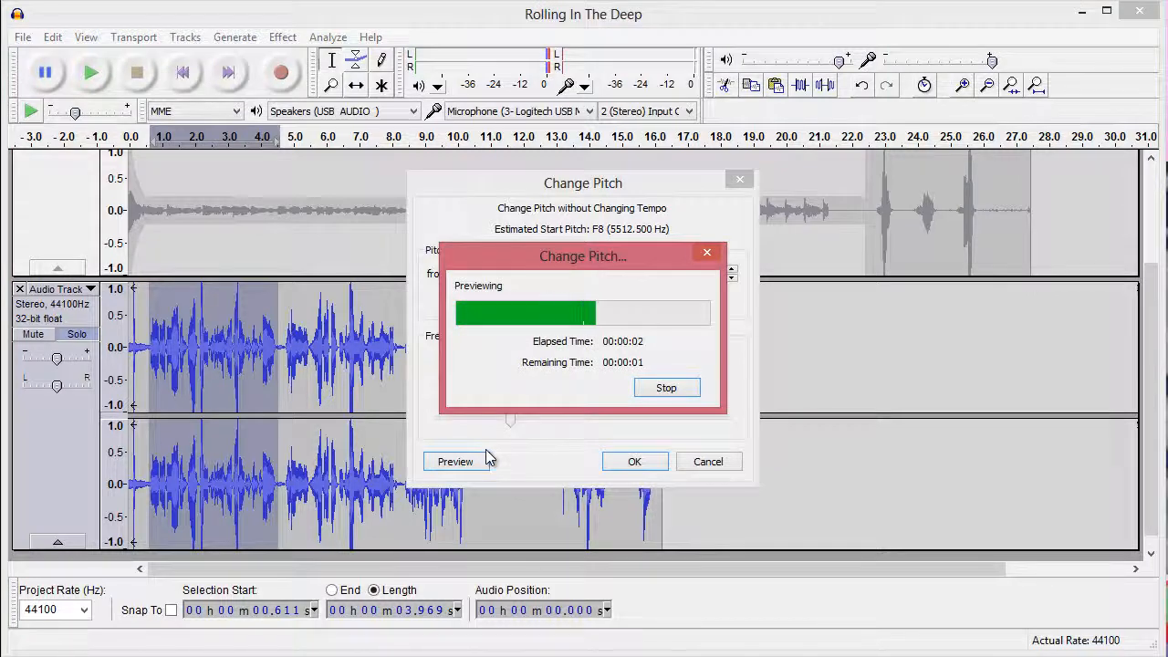
{"action": "left_click", "coordinate": [664, 389]}
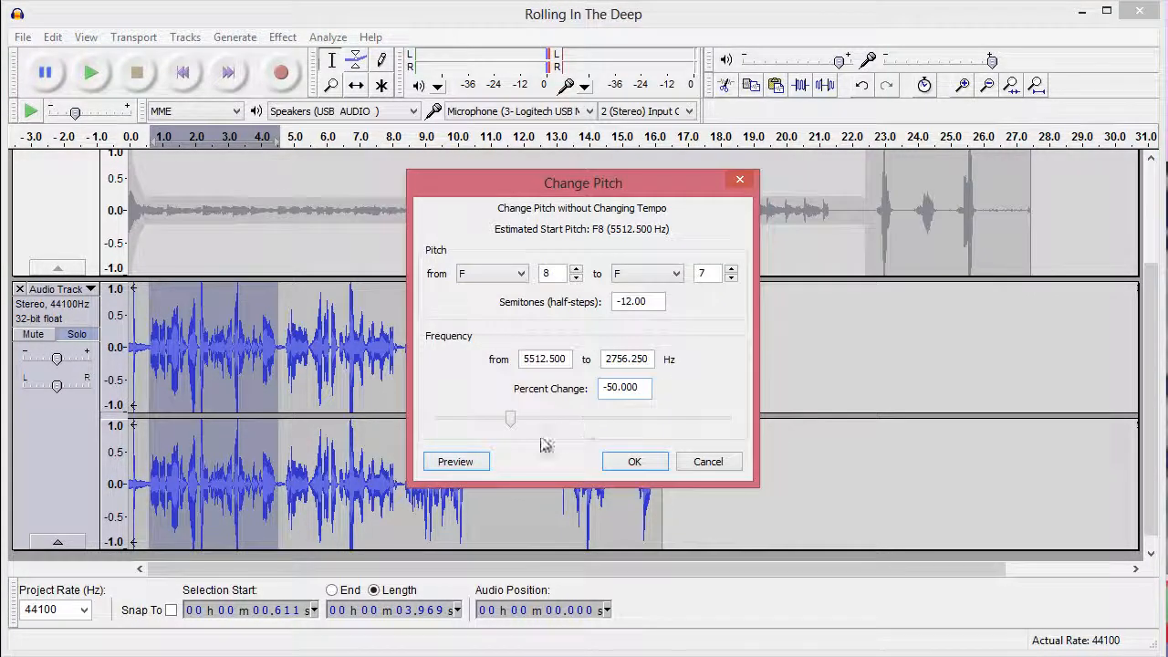
Step: Preview the selected voice with a -26 percent pitch change, and cancel the effect
{"action": "left_click_drag", "start_coordinate": [512, 421], "coordinate": [545, 420]}
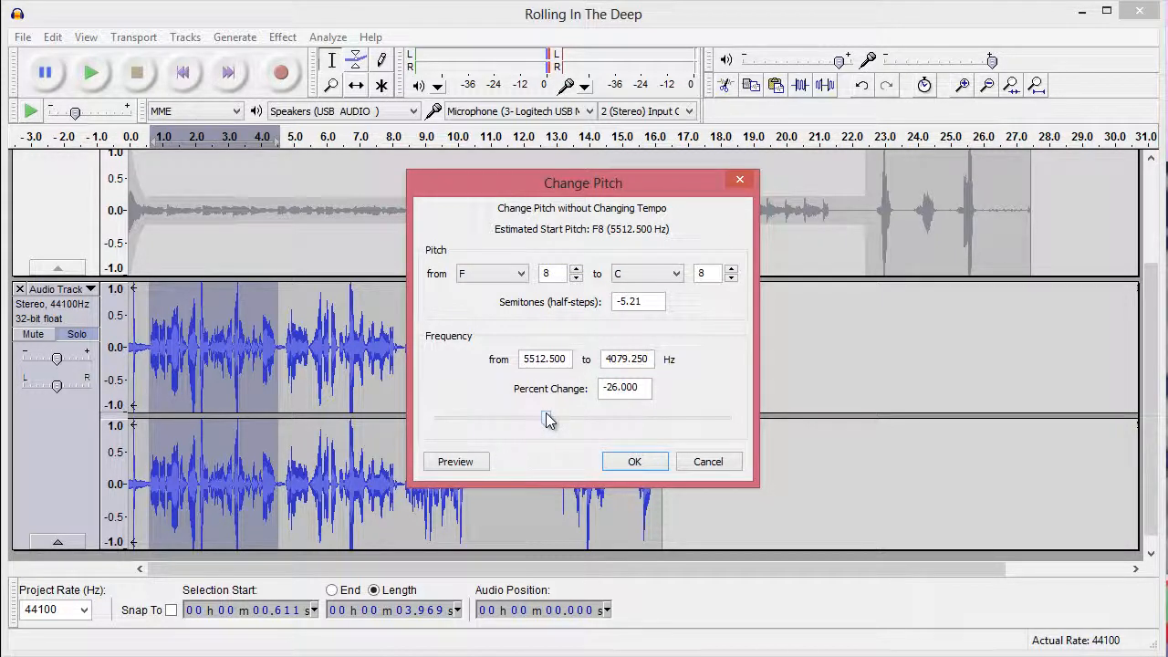
{"action": "left_click", "coordinate": [462, 461]}
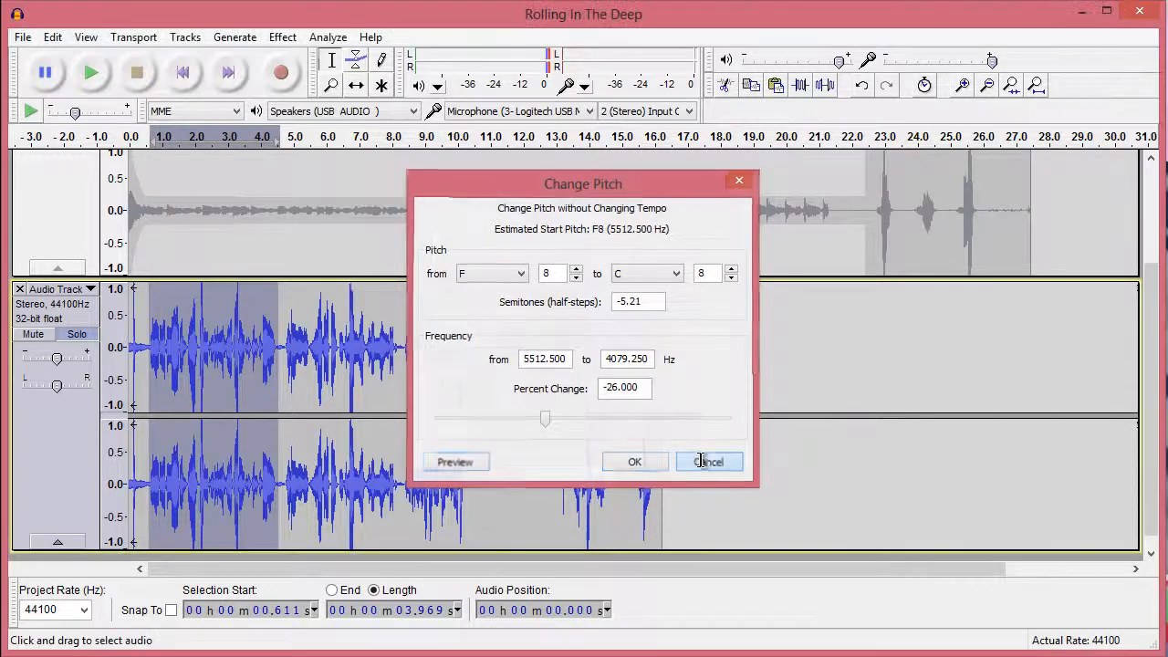
{"action": "left_click", "coordinate": [707, 462]}
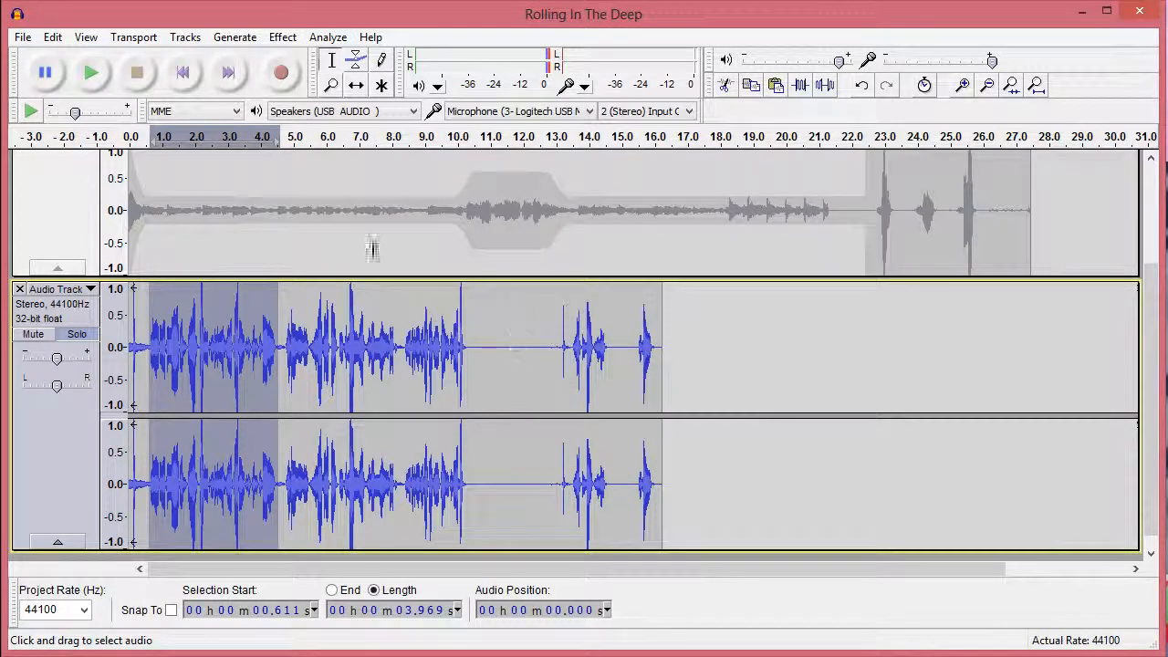
Step: Save the project as Test in the Audacity Files folder, turning off the project-file warning for future saves
{"action": "left_click", "coordinate": [24, 36]}
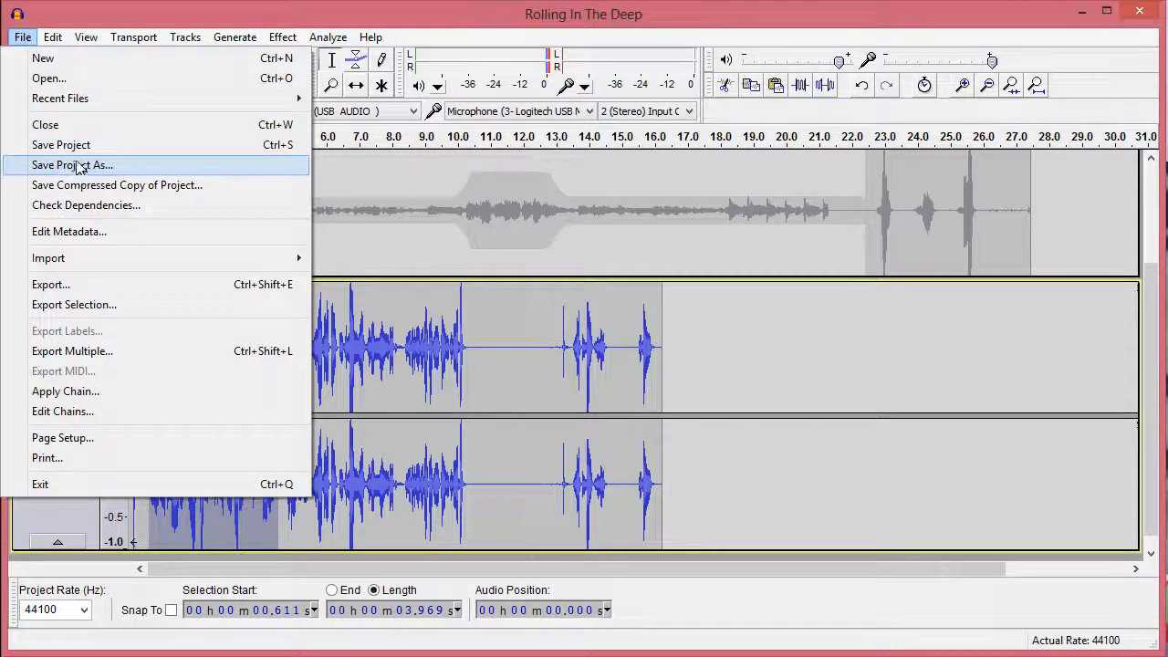
{"action": "left_click", "coordinate": [77, 164]}
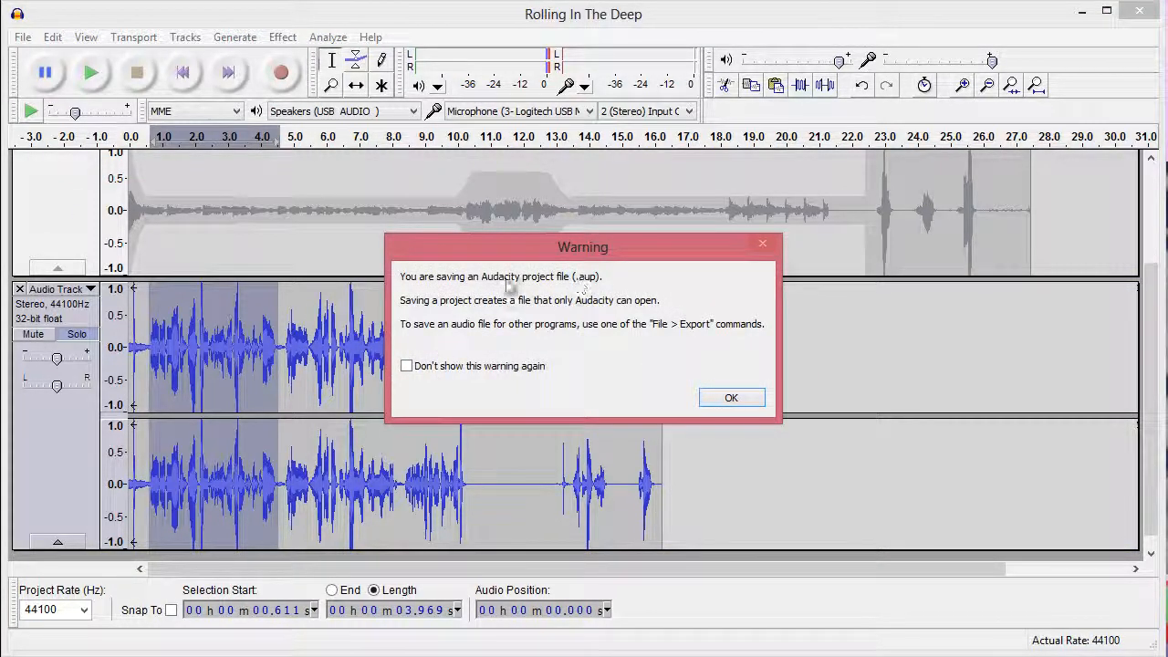
{"action": "left_click", "coordinate": [408, 366]}
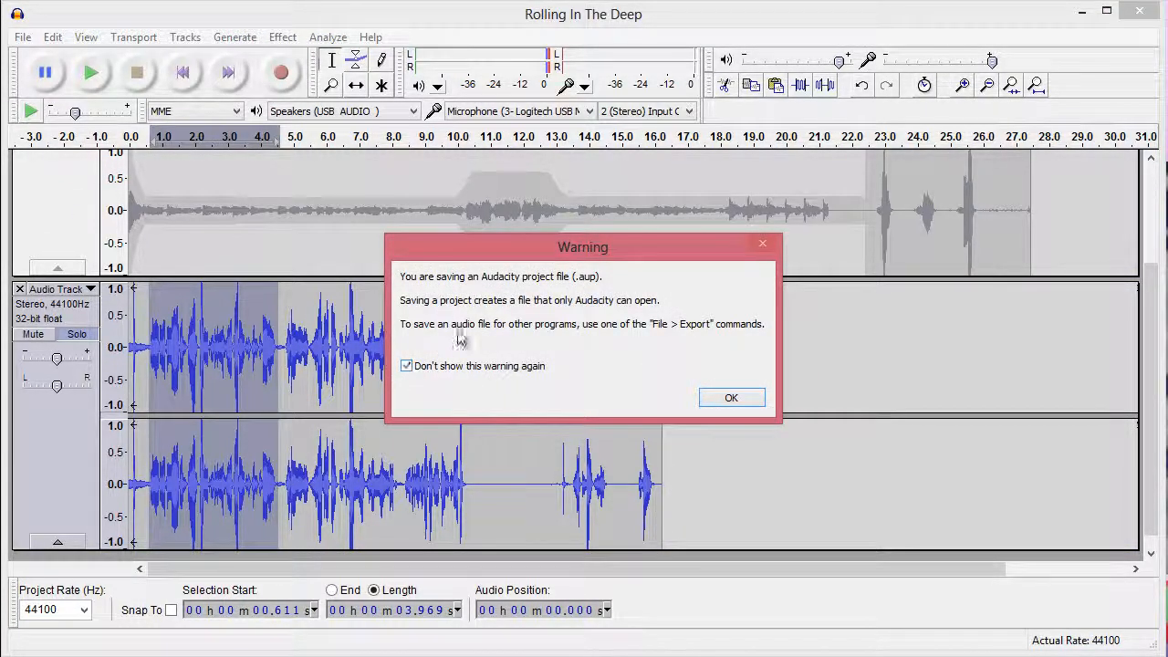
{"action": "left_click", "coordinate": [731, 400]}
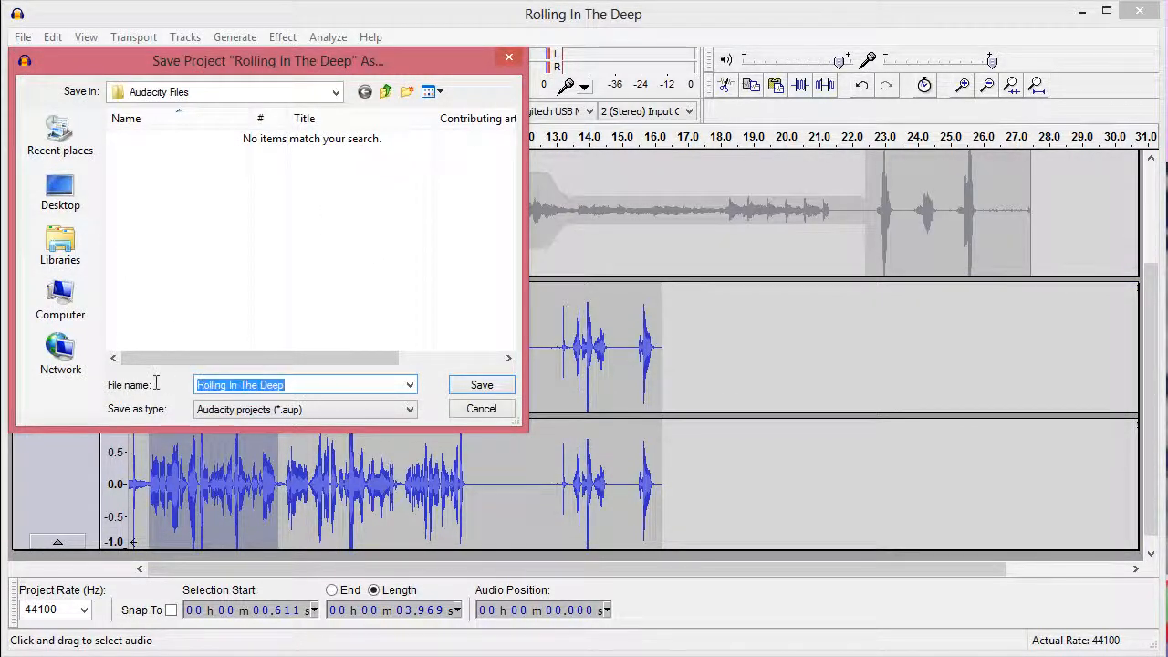
{"action": "type", "text": "Te"}
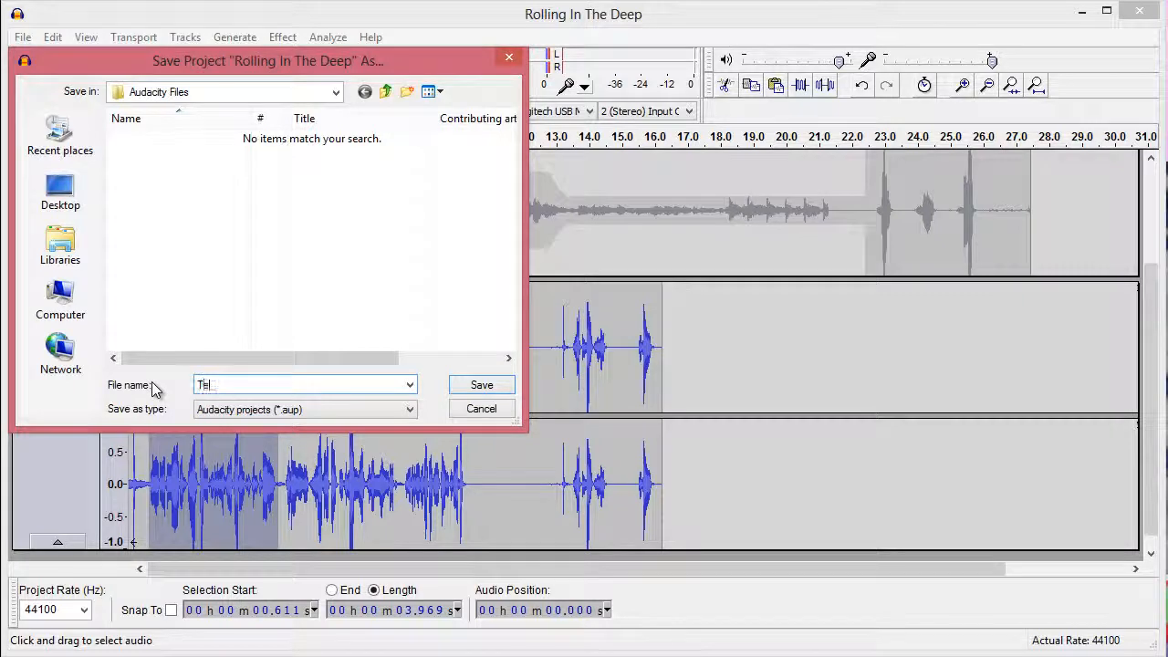
{"action": "type", "text": "st"}
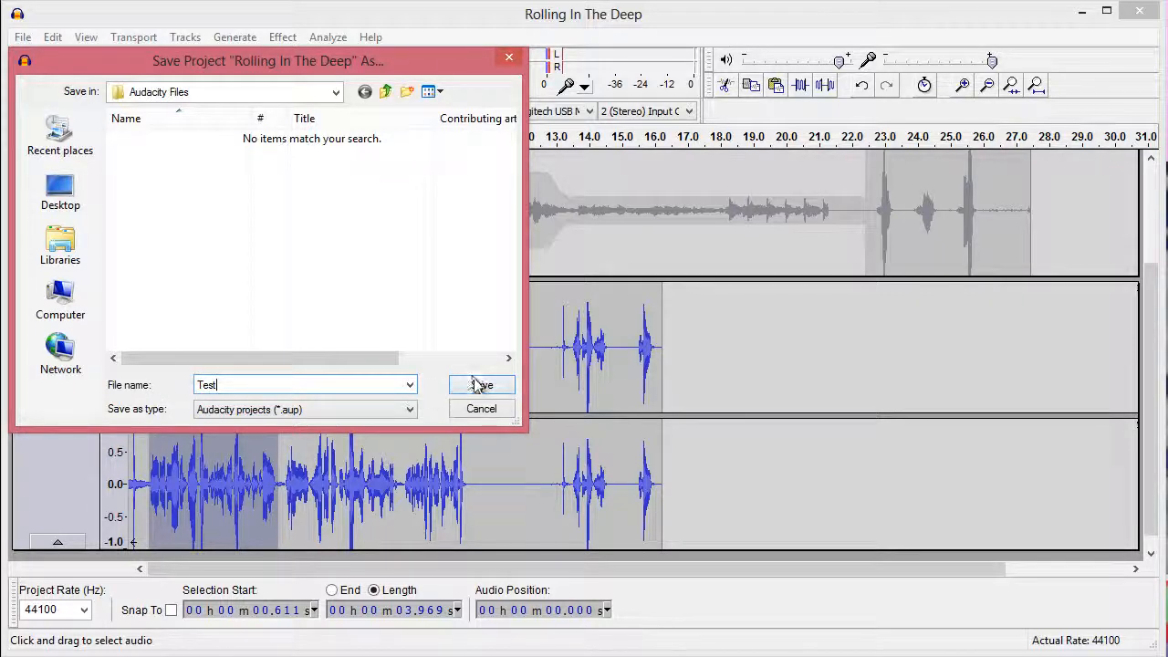
{"action": "left_click", "coordinate": [478, 384]}
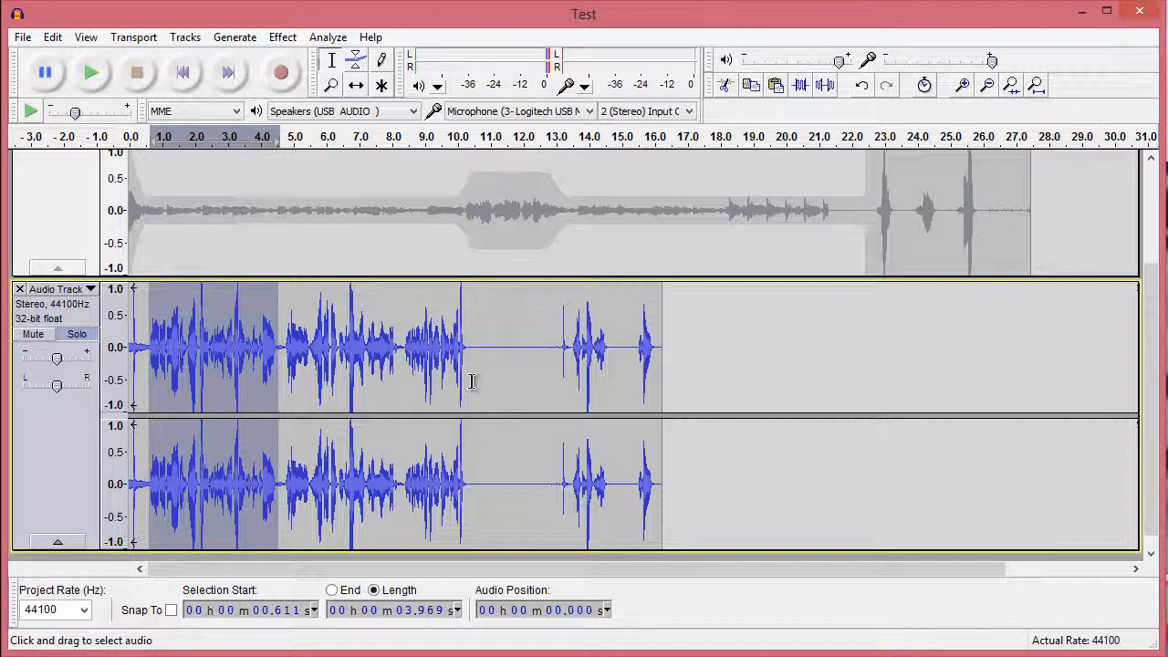
{"action": "left_click", "coordinate": [756, 402]}
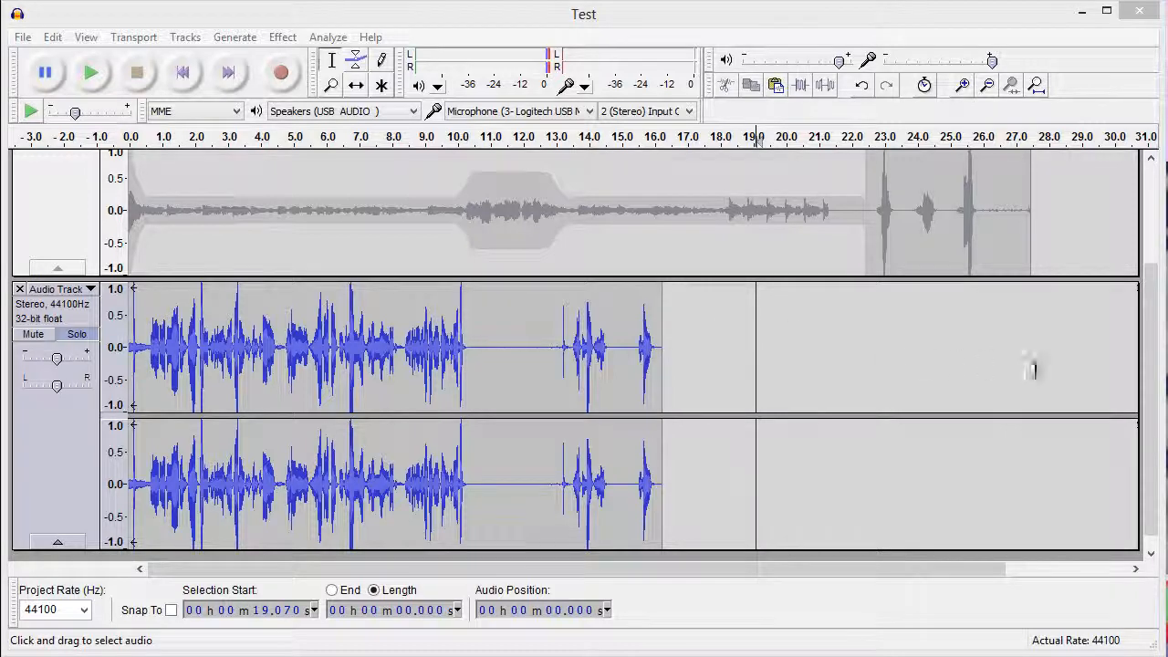
{"action": "left_click_drag", "start_coordinate": [1155, 312], "coordinate": [1157, 251]}
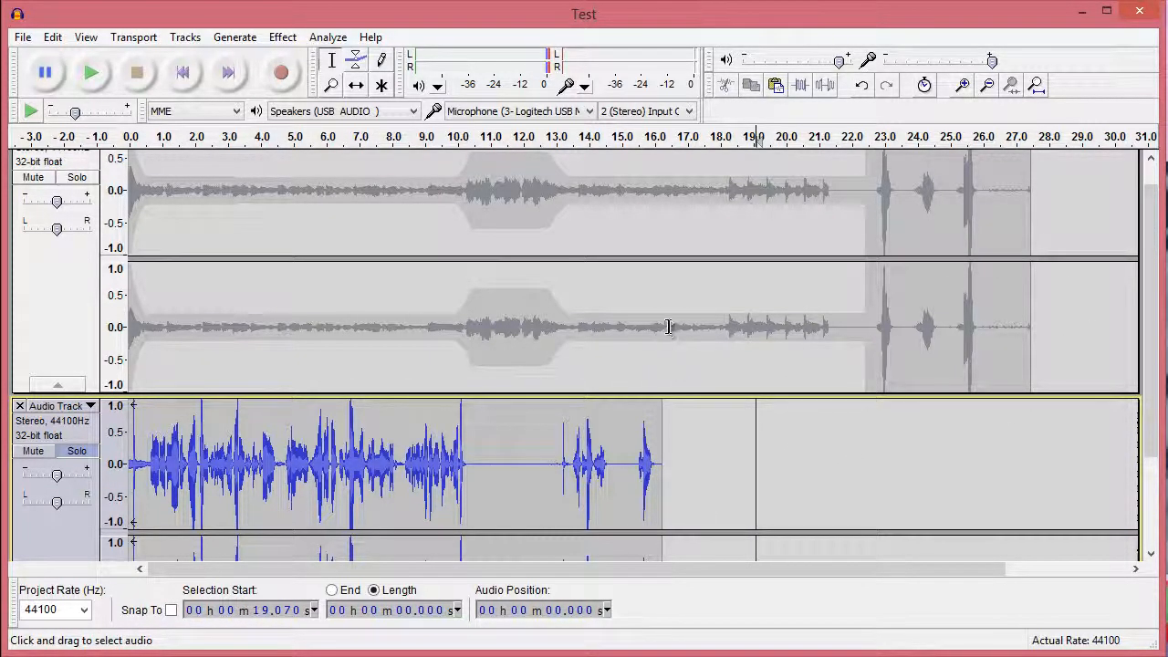
Step: Turn off solo on the voice track and delete the song from about 16.24 seconds, where the voice track ends, to its end
{"action": "left_click", "coordinate": [75, 451]}
{"action": "left_click_drag", "start_coordinate": [663, 320], "coordinate": [1032, 317]}
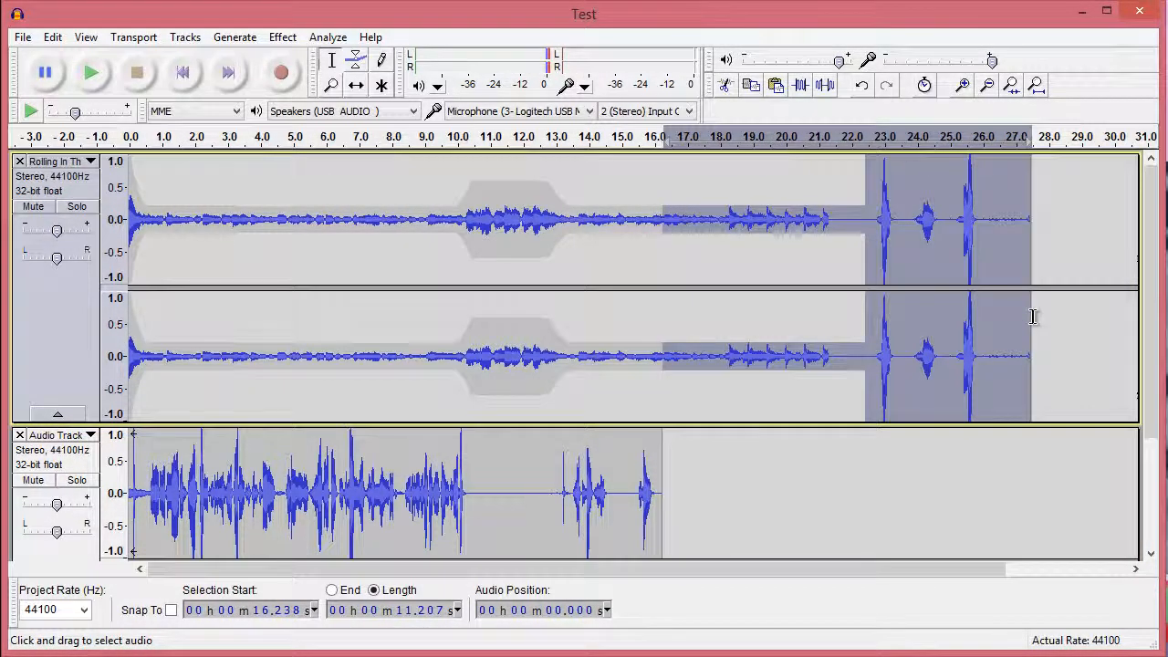
{"action": "key", "text": "Delete"}
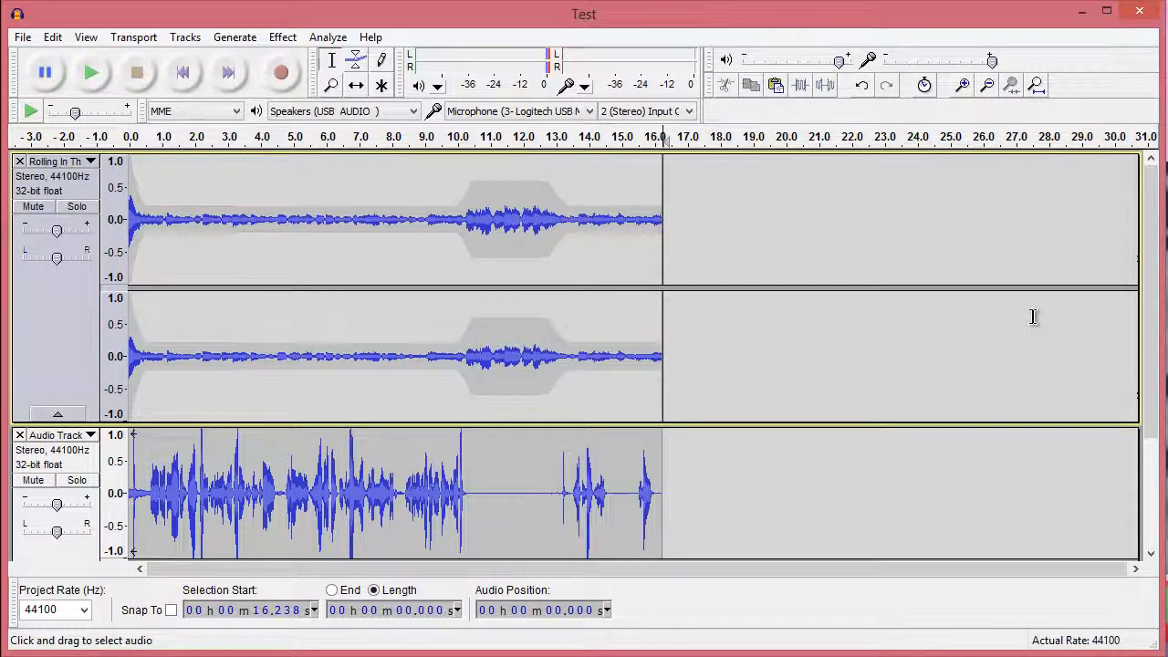
{"action": "left_click", "coordinate": [1035, 85]}
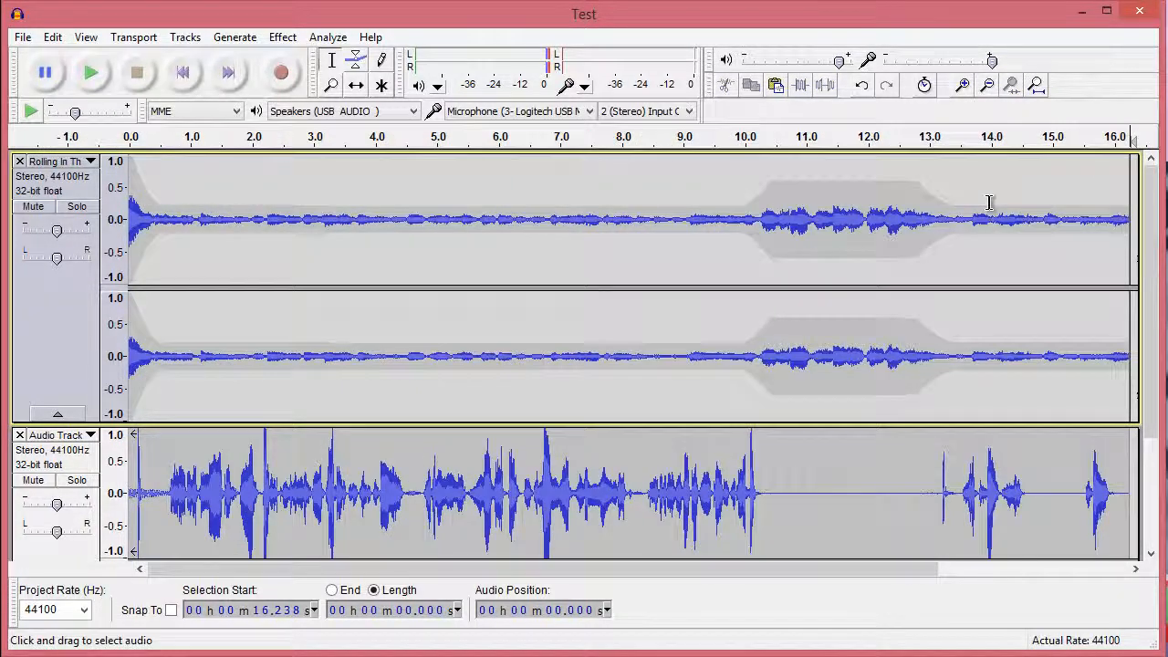
{"action": "left_click_drag", "start_coordinate": [735, 570], "coordinate": [803, 559]}
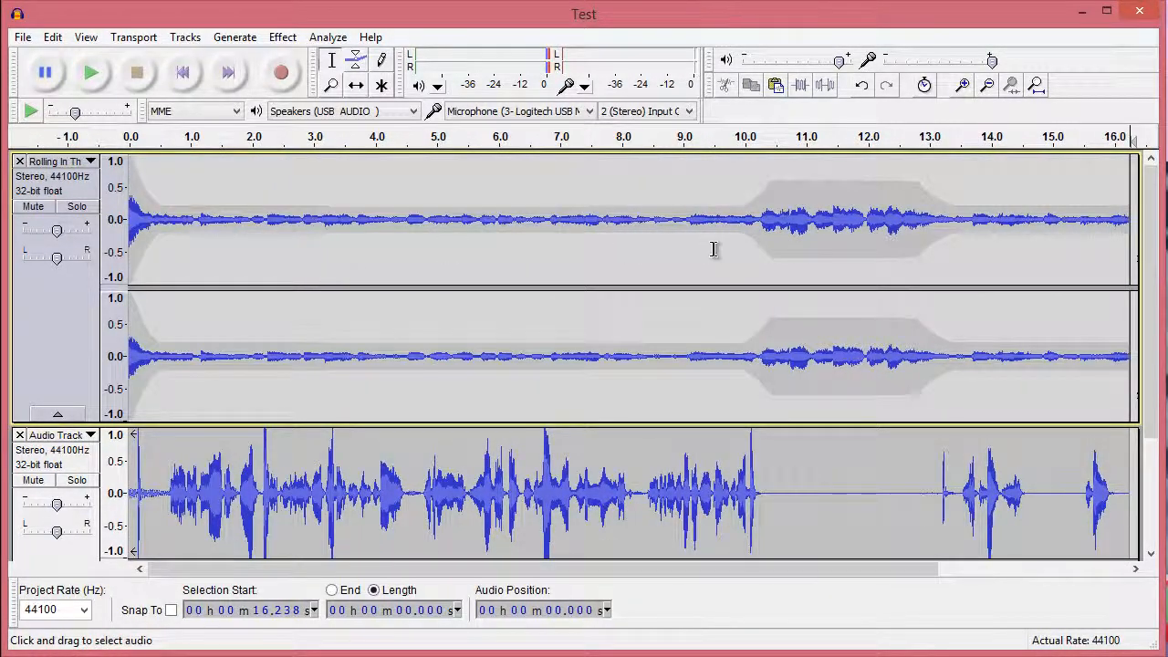
Step: Export the mix as an MP3 file named TestMP3 into the Audacity Files folder on the desktop
{"action": "left_click", "coordinate": [24, 37]}
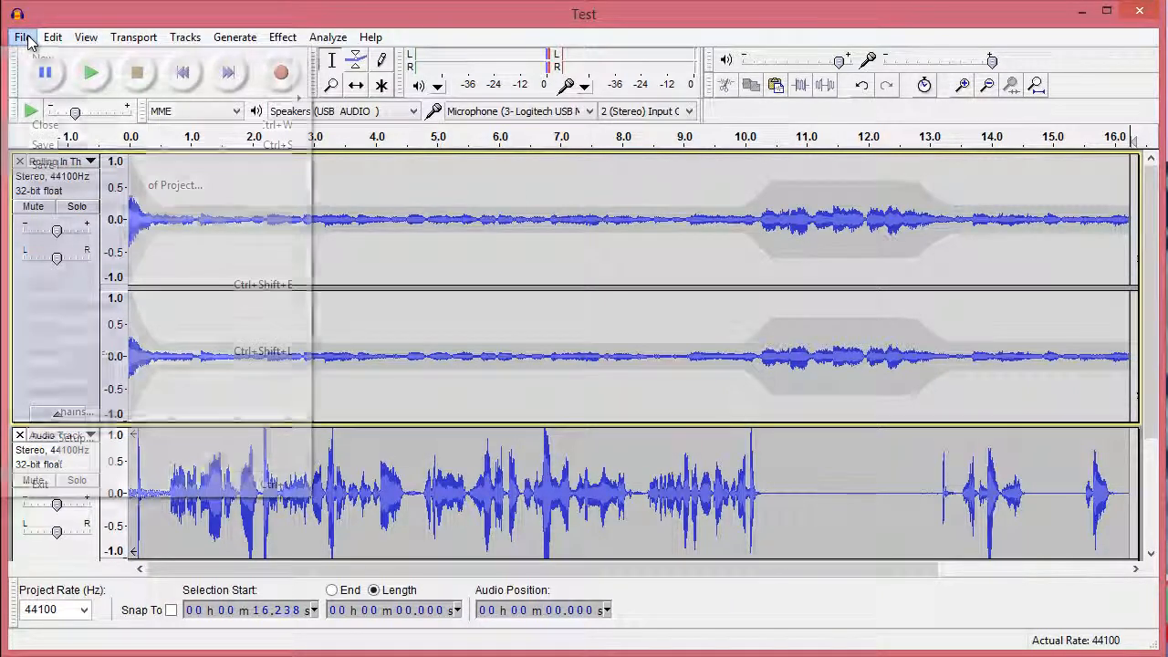
{"action": "left_click", "coordinate": [54, 283]}
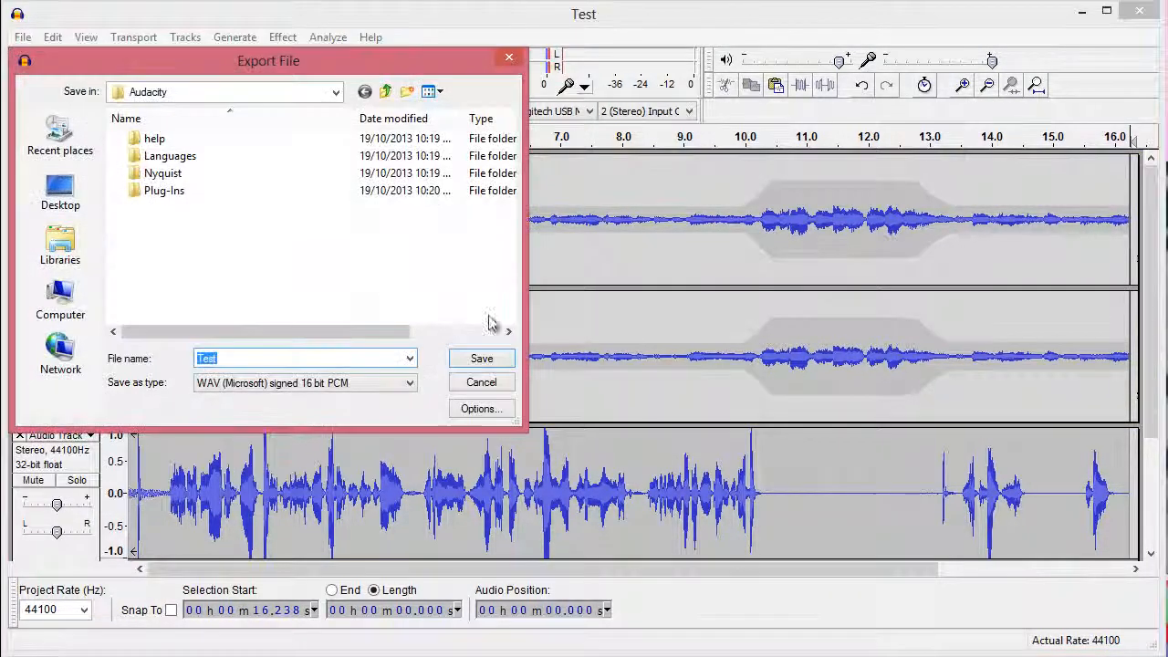
{"action": "left_click", "coordinate": [60, 192]}
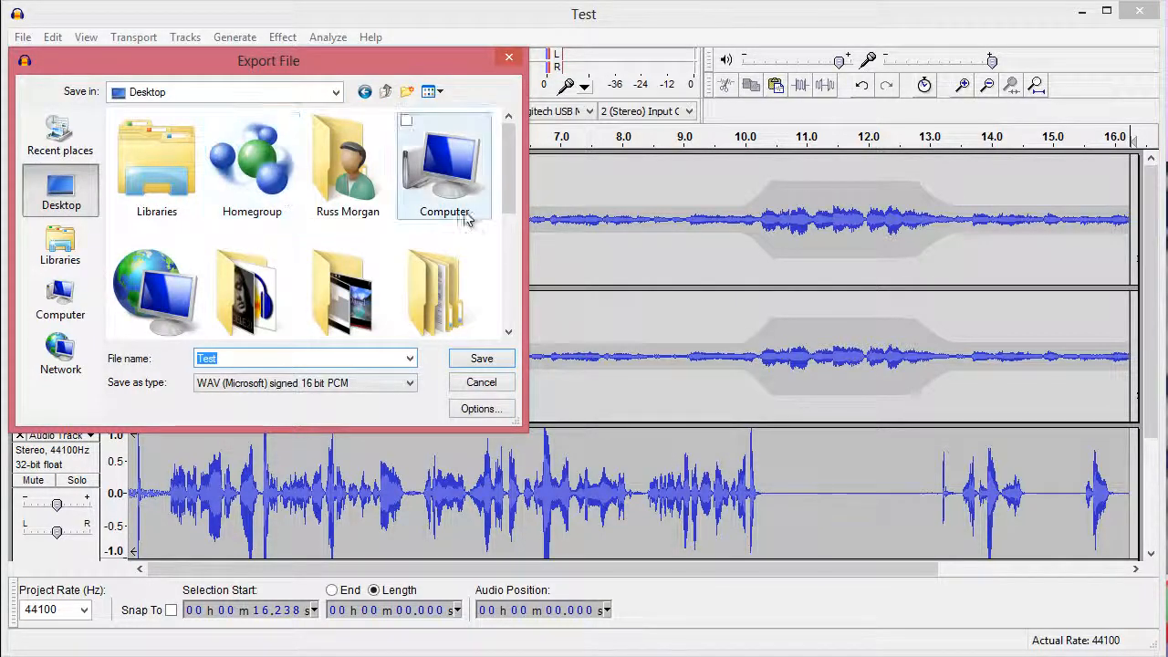
{"action": "scroll", "coordinate": [511, 214], "scroll_direction": "down", "scroll_amount": 2}
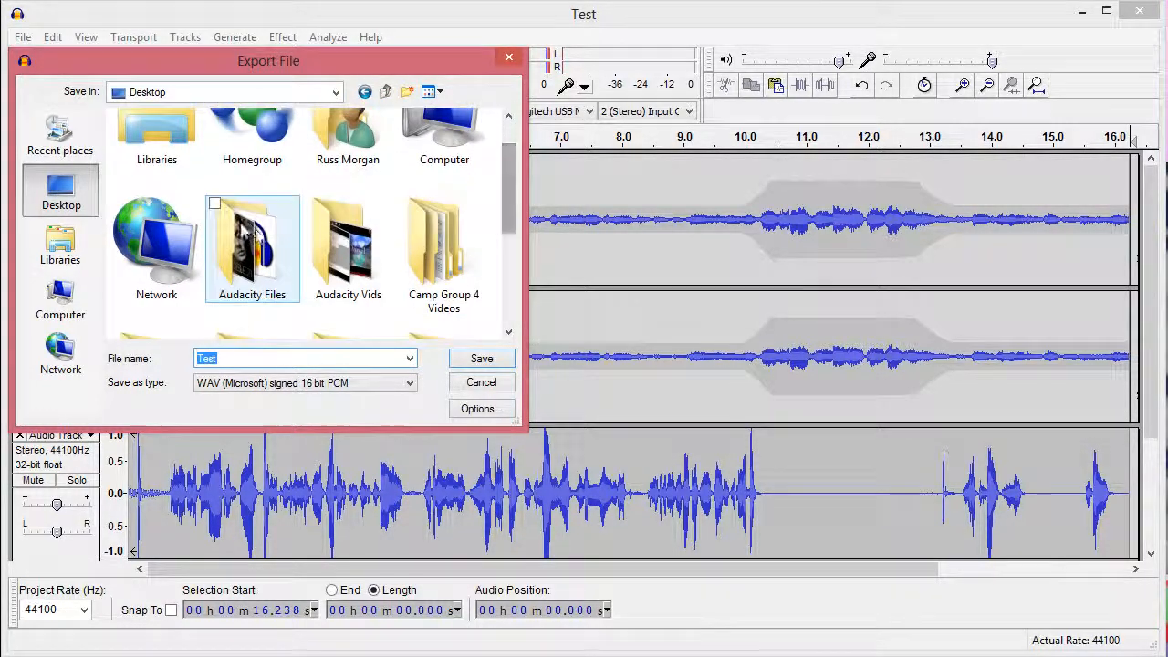
{"action": "double_click", "coordinate": [252, 239]}
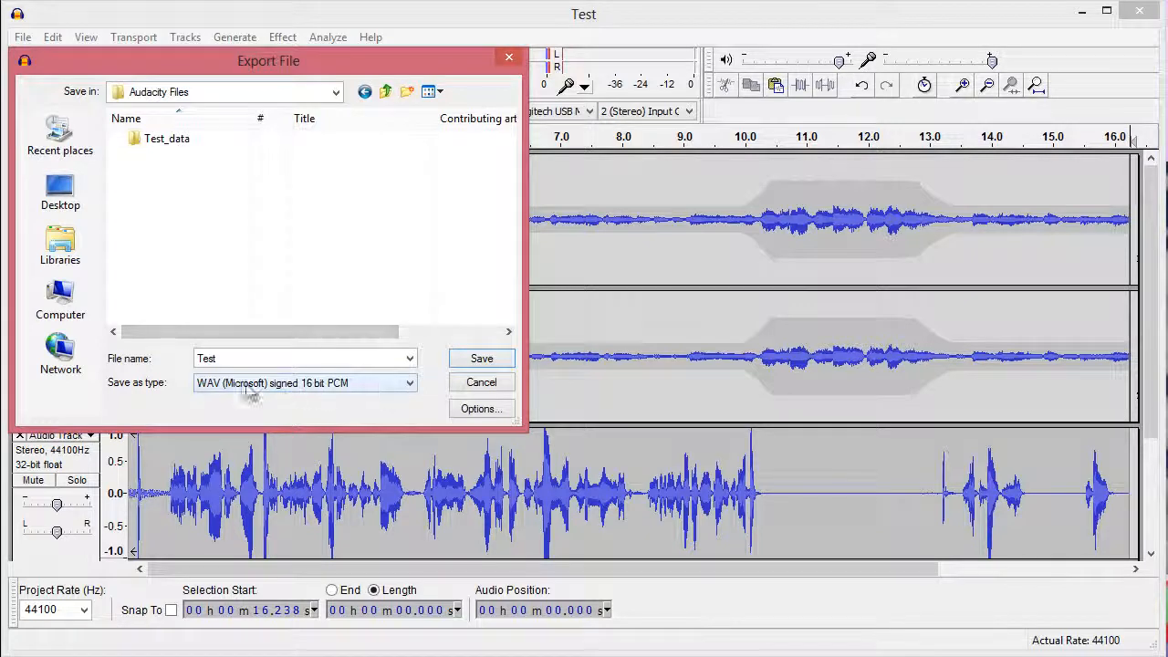
{"action": "left_click", "coordinate": [410, 384]}
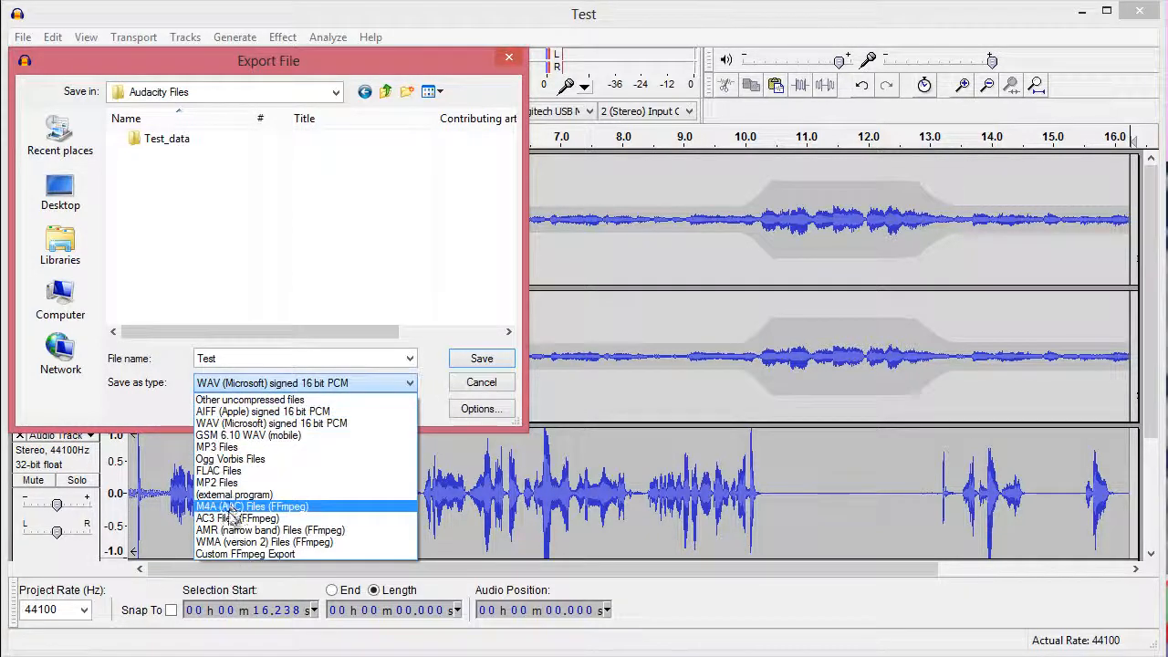
{"action": "left_click", "coordinate": [217, 447]}
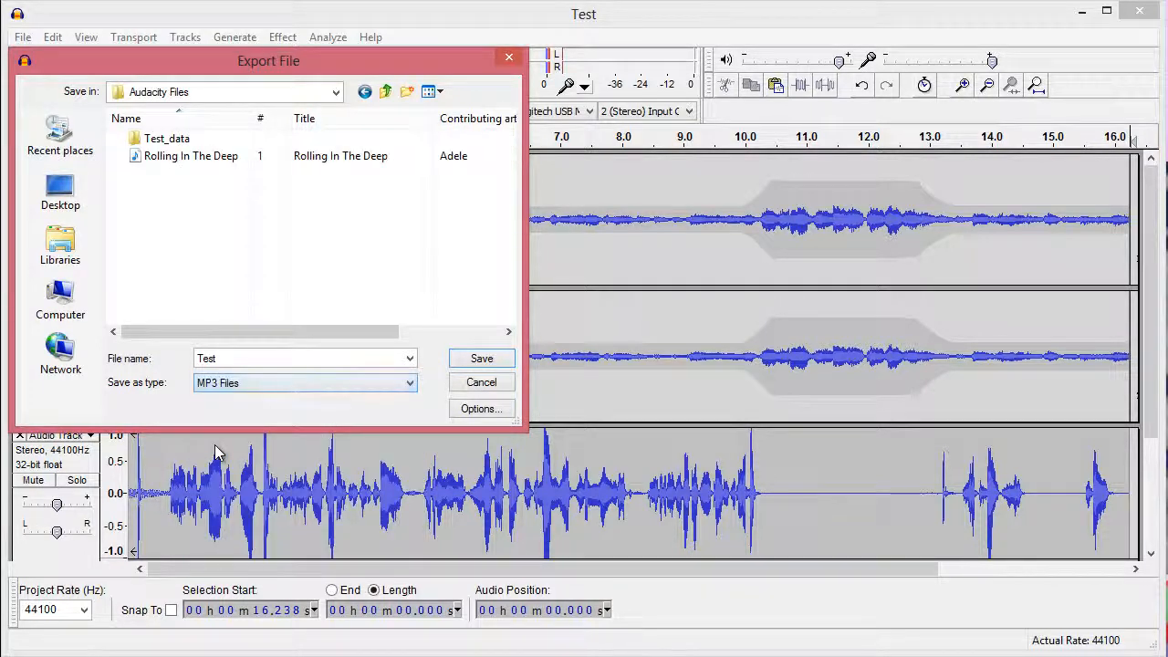
{"action": "double_click", "coordinate": [225, 357]}
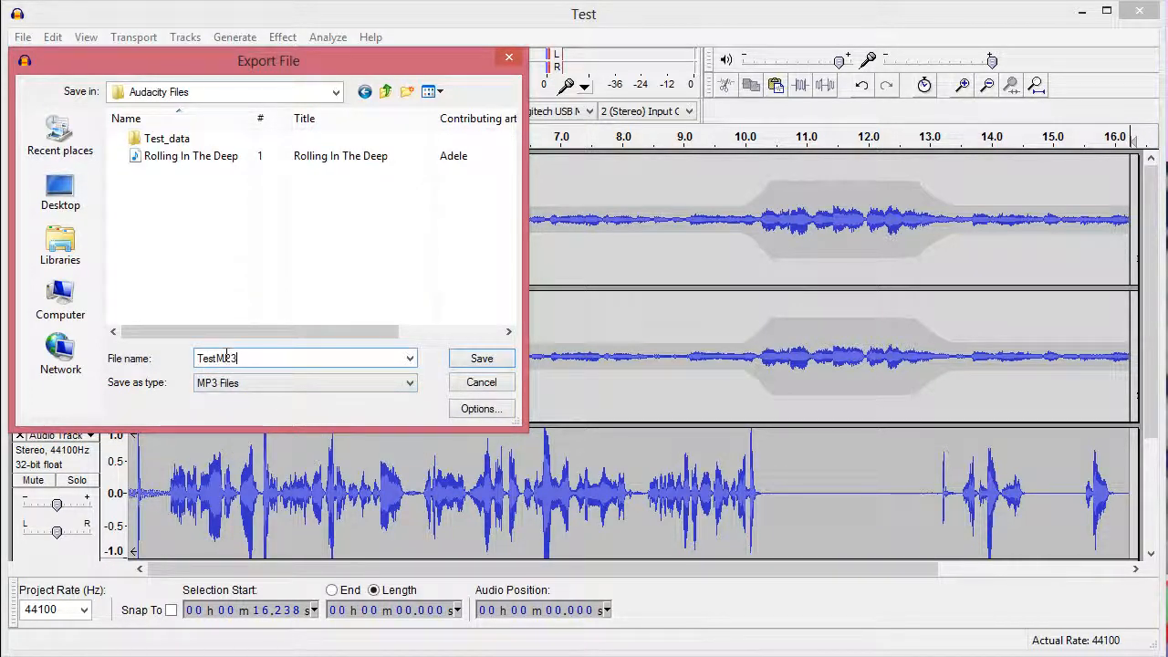
{"action": "left_click", "coordinate": [480, 362]}
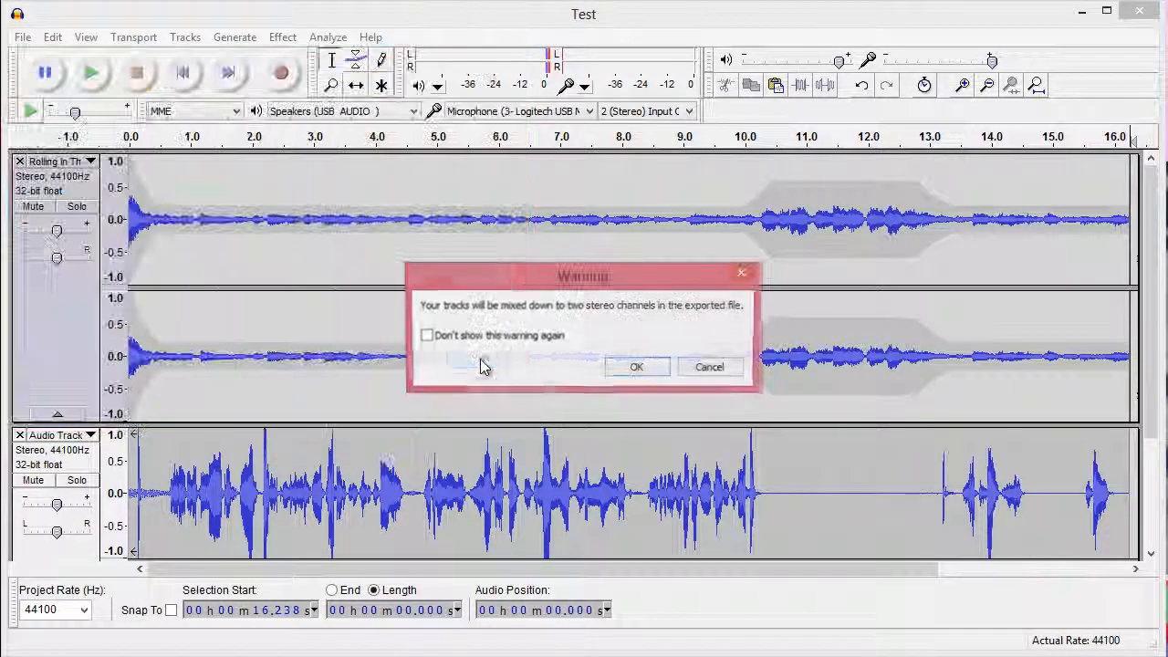
Step: Accept the stereo mix-down with its warning turned off for future exports, and clear all metadata tags before completing the export
{"action": "left_click", "coordinate": [426, 337]}
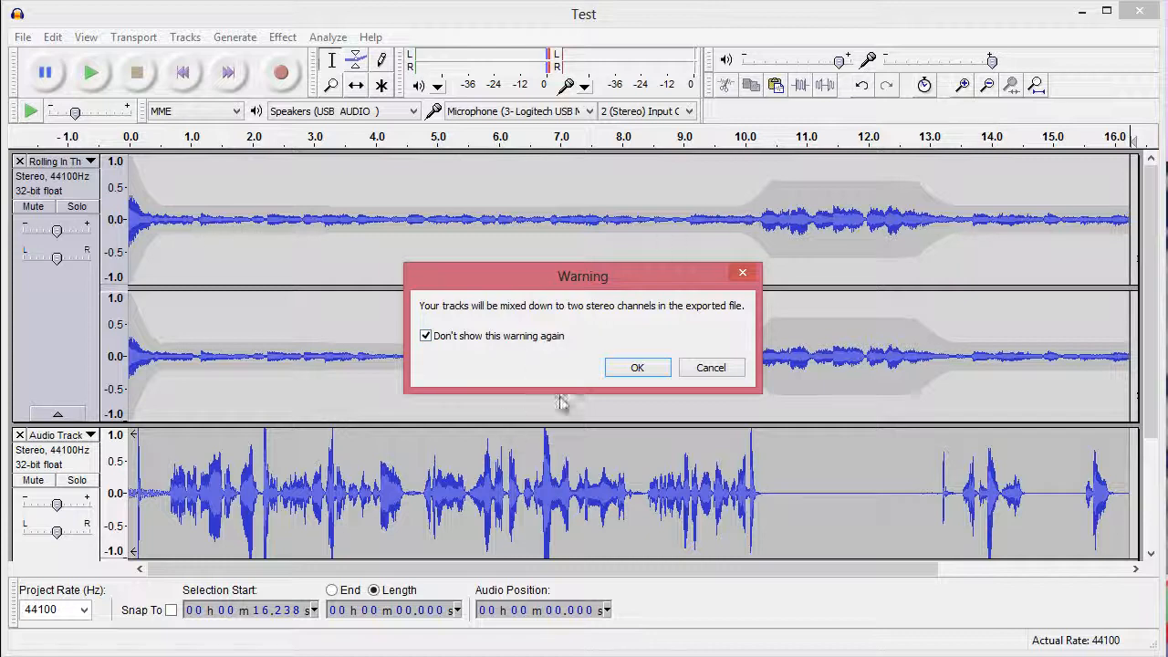
{"action": "left_click", "coordinate": [638, 369]}
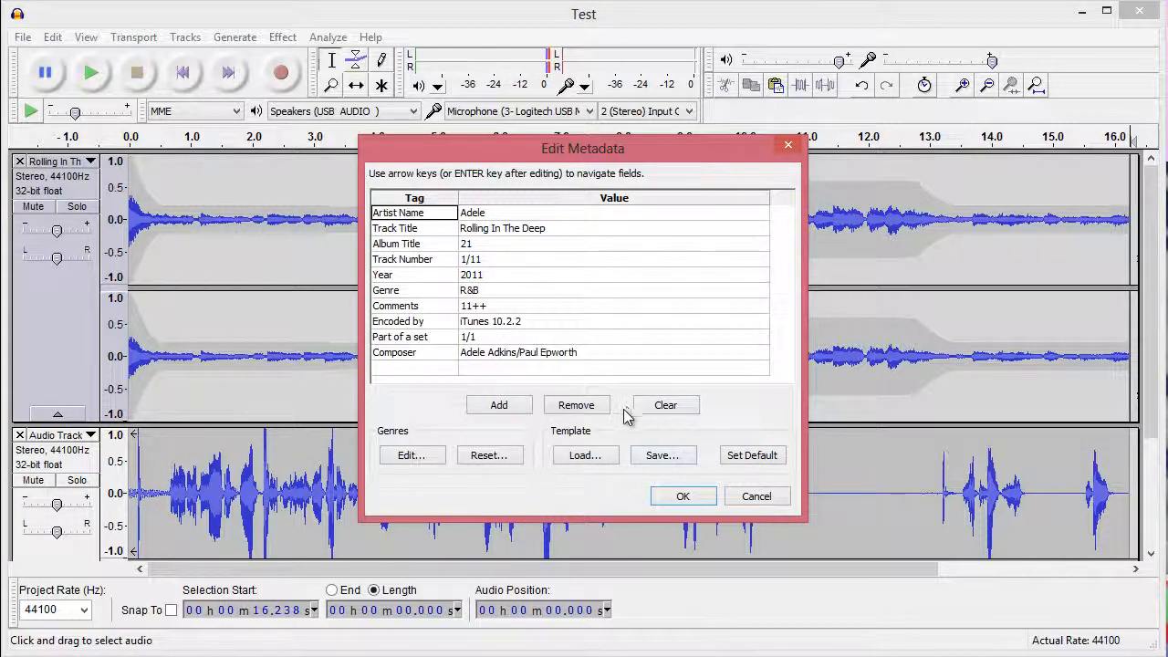
{"action": "left_click", "coordinate": [661, 405]}
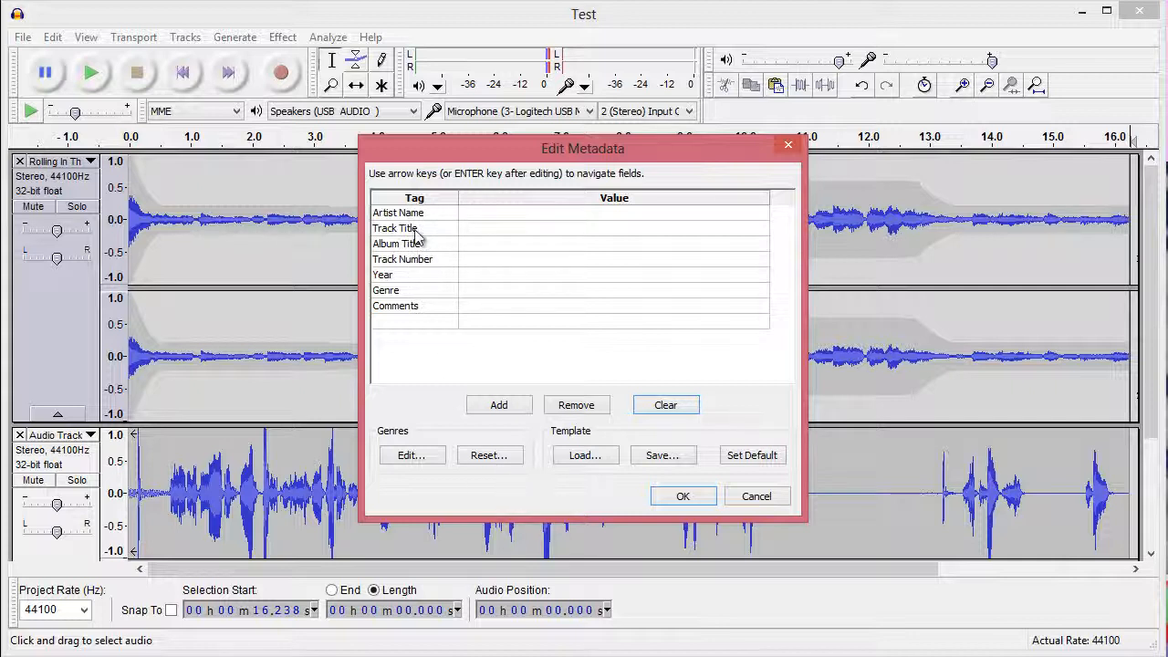
{"action": "left_click", "coordinate": [682, 497]}
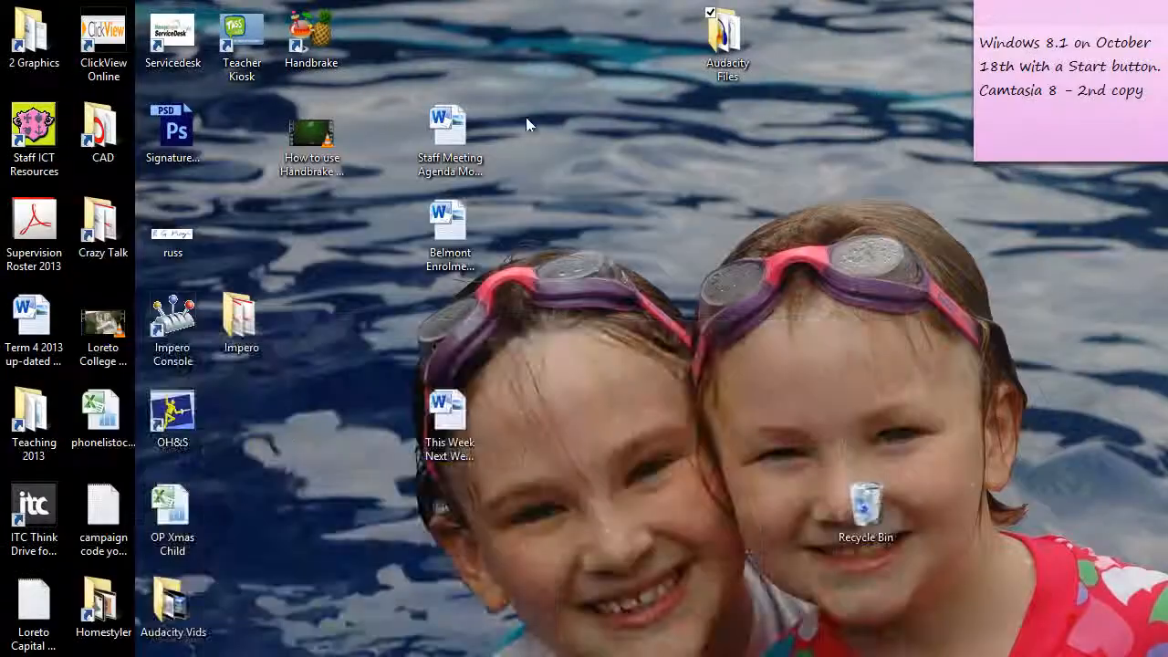
Step: On the desktop, move the Audacity Files folder icon toward the middle and open the folder
{"action": "left_click_drag", "start_coordinate": [734, 50], "coordinate": [542, 154]}
{"action": "double_click", "coordinate": [541, 153]}
{"action": "left_click_drag", "start_coordinate": [621, 77], "coordinate": [219, 25]}
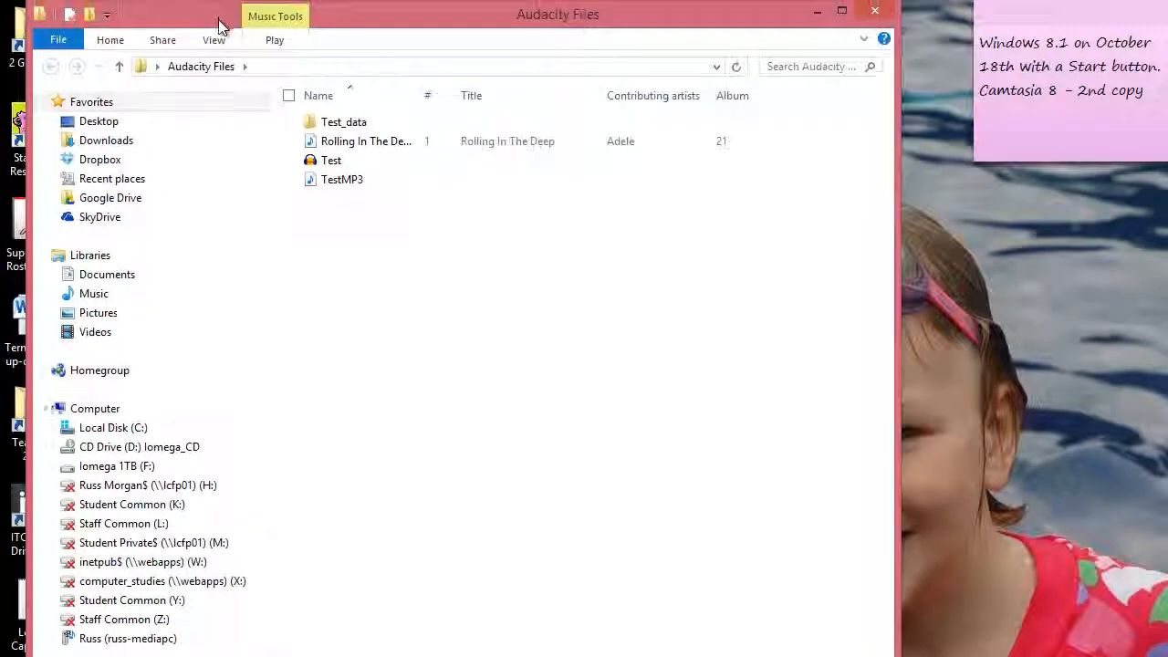
Step: Play the exported TestMP3 file in the media player to check the mix, and stop playback
{"action": "double_click", "coordinate": [339, 180]}
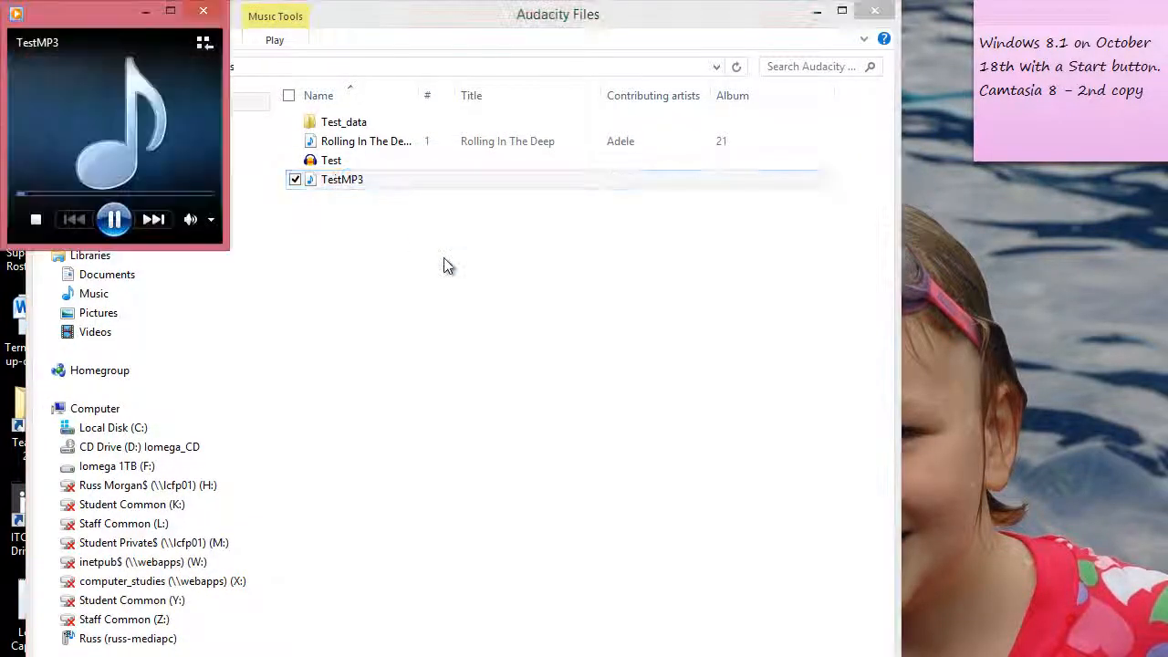
{"action": "left_click_drag", "start_coordinate": [126, 53], "coordinate": [489, 150]}
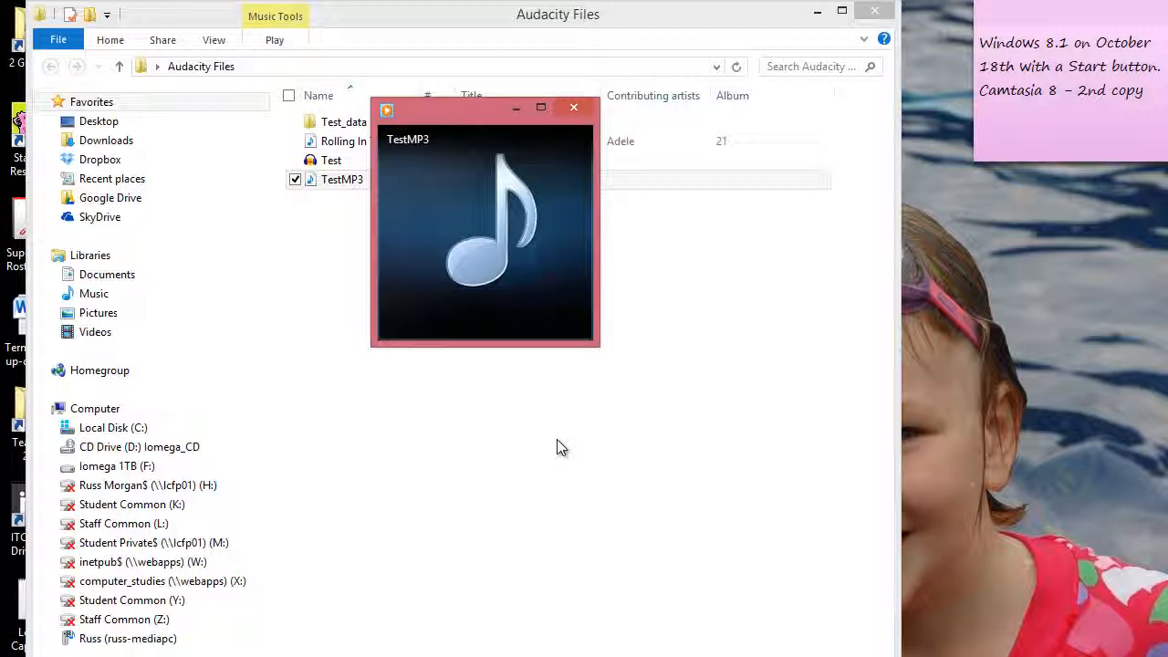
{"action": "mouse_move", "coordinate": [544, 294]}
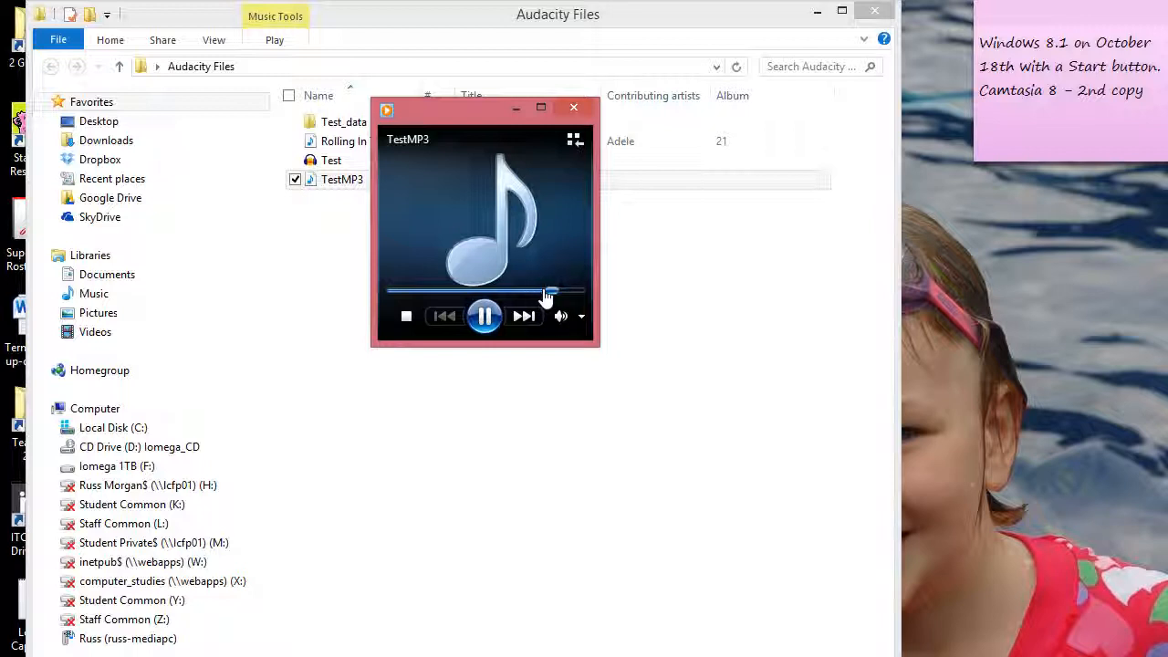
{"action": "left_click", "coordinate": [406, 316]}
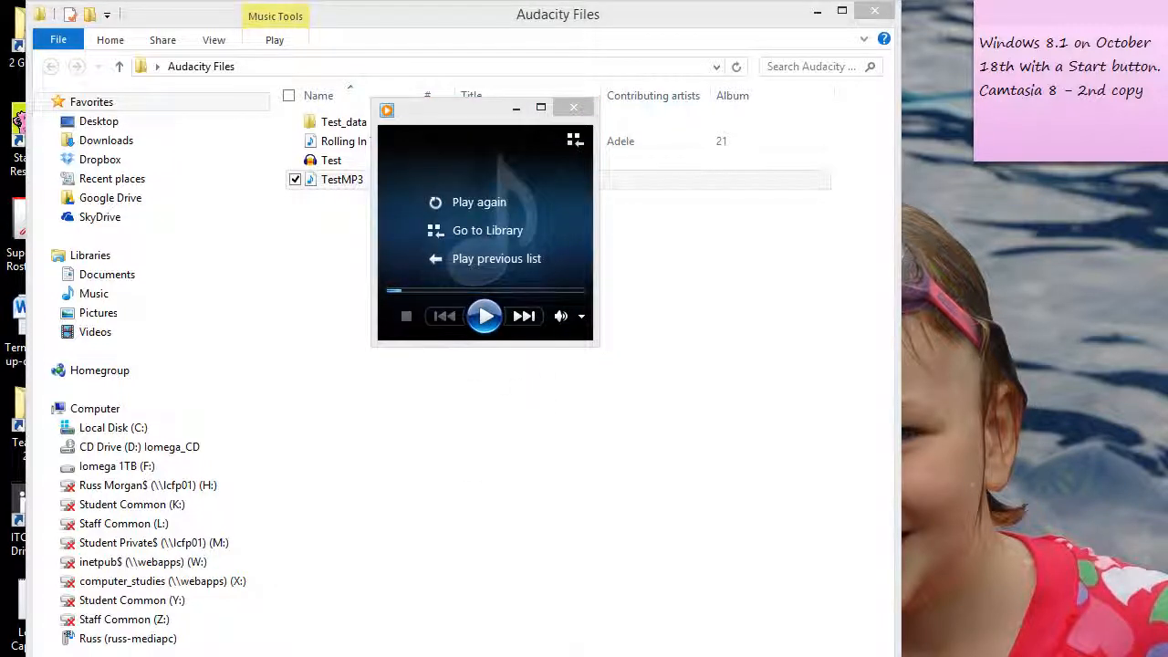
{"action": "left_click", "coordinate": [639, 656]}
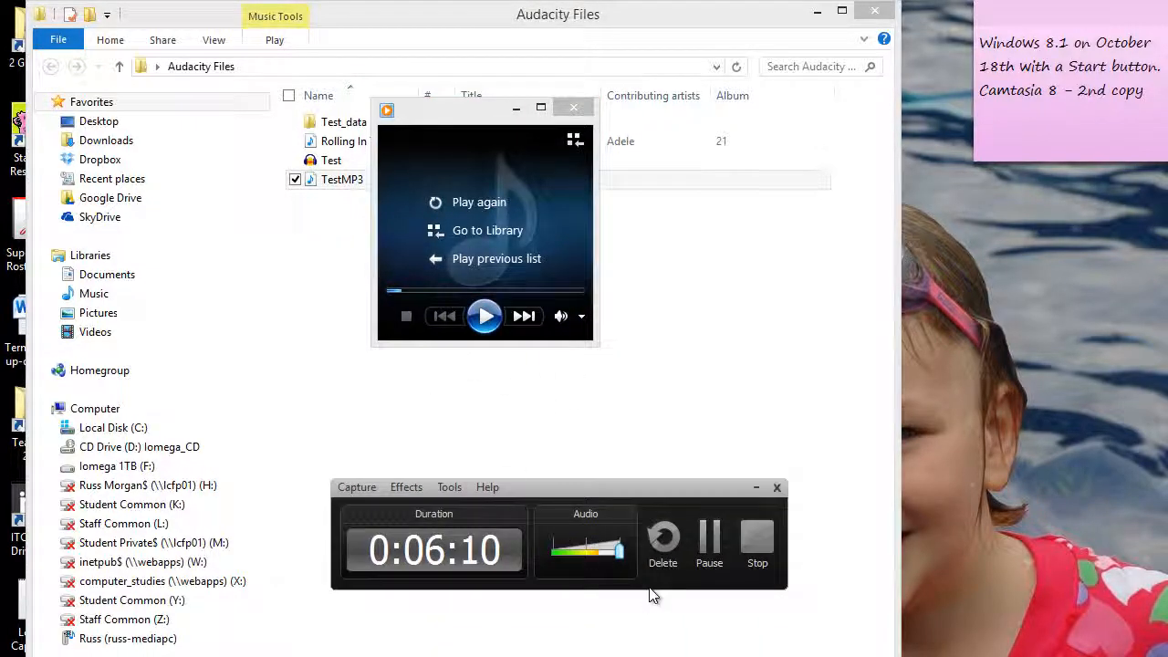